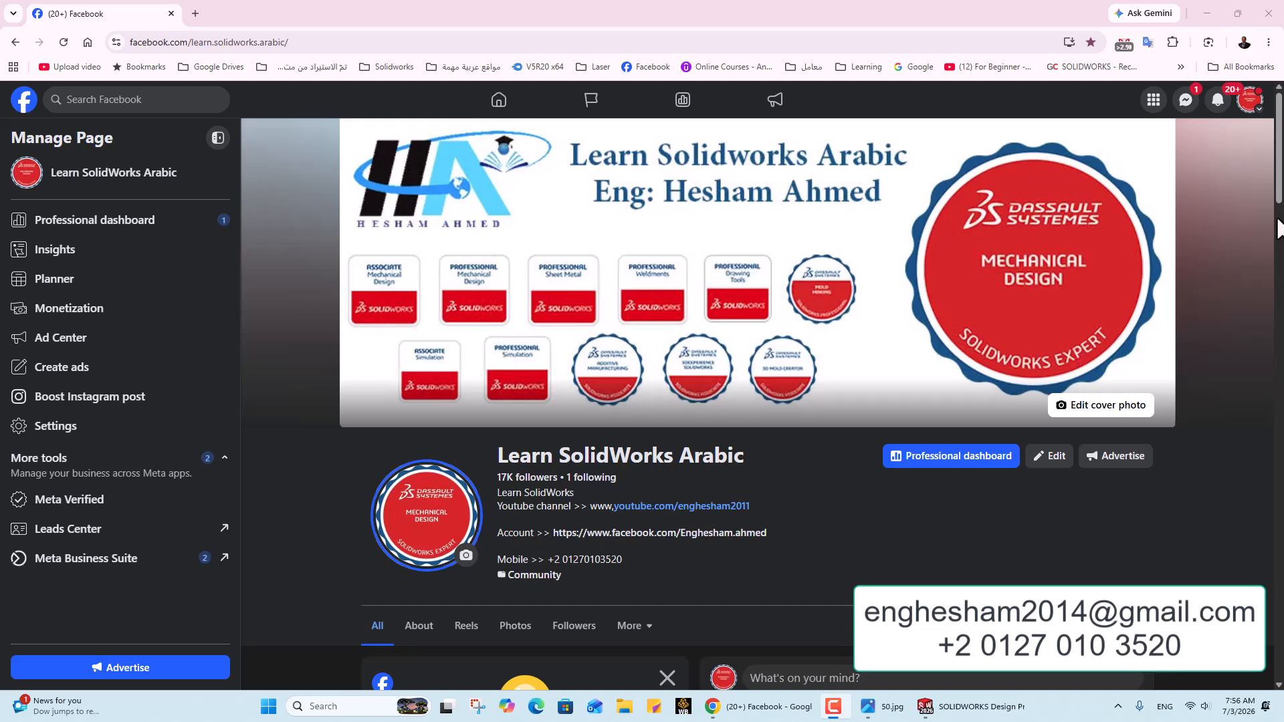
Check the 50.jpg reference drawing and switch to SOLIDWORKS to create a new part document.
left_click(892, 706)
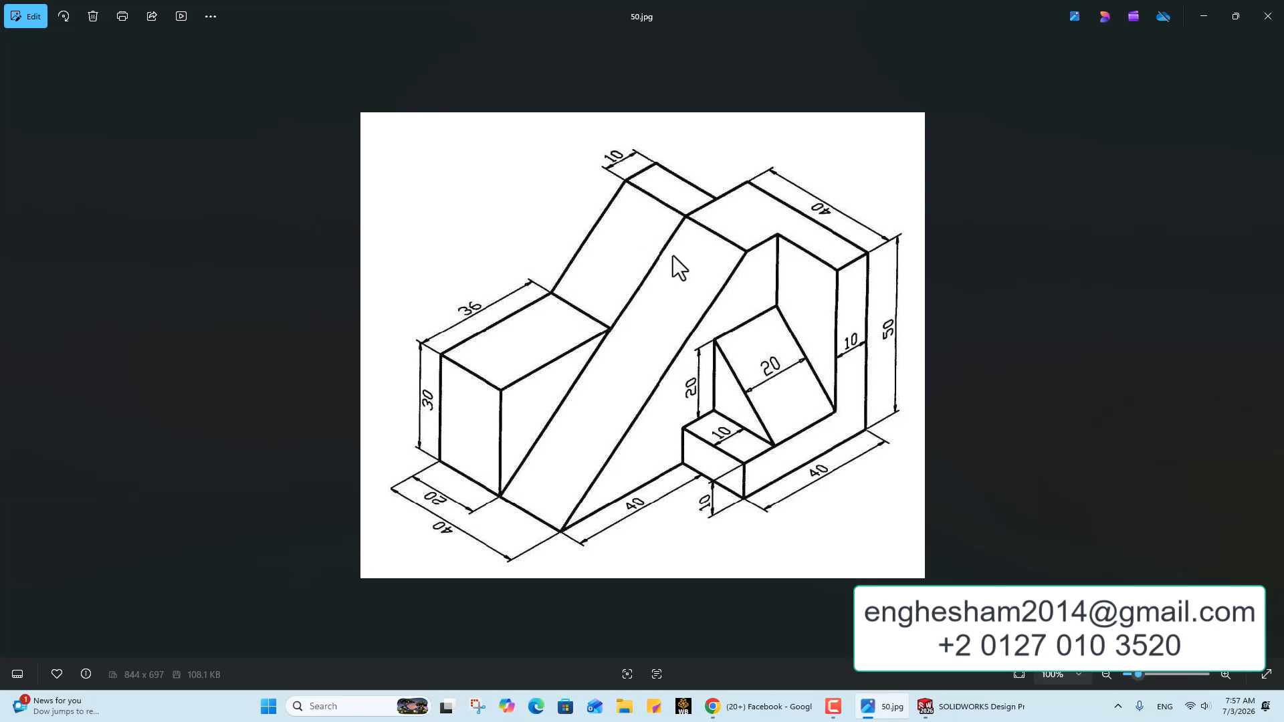
left_click(988, 710)
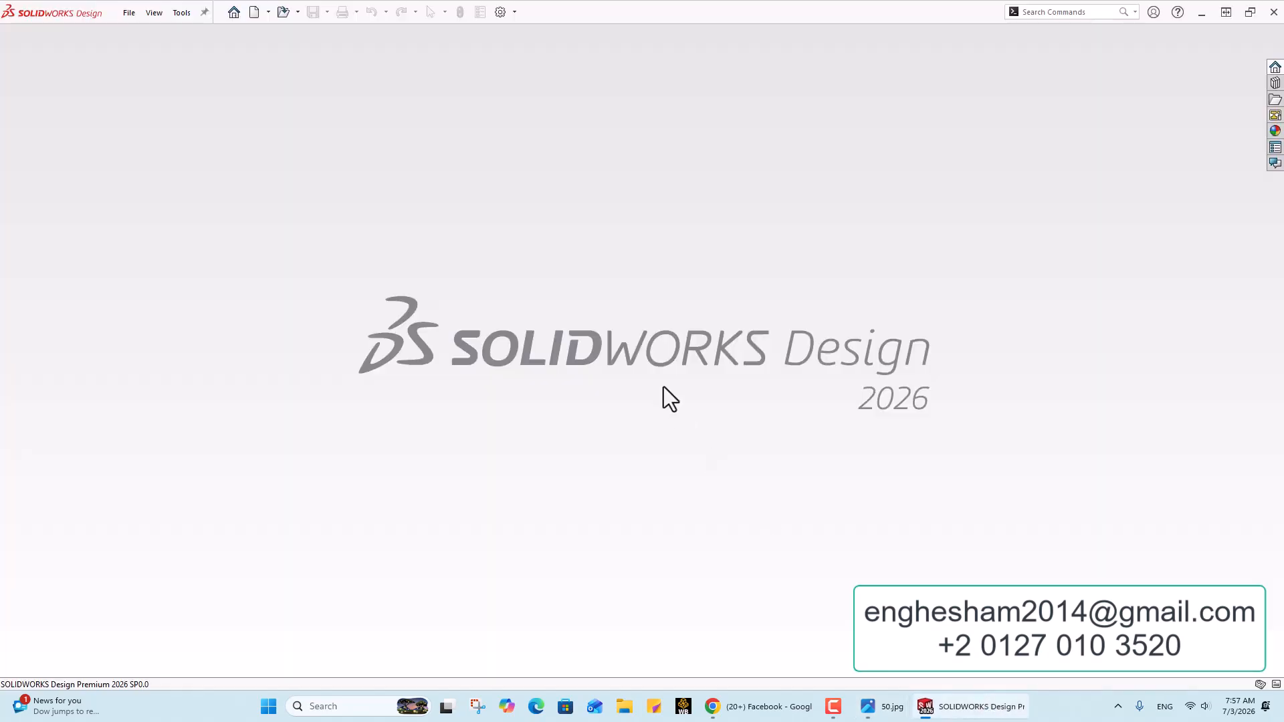
key("ctrl+n")
key("Return")
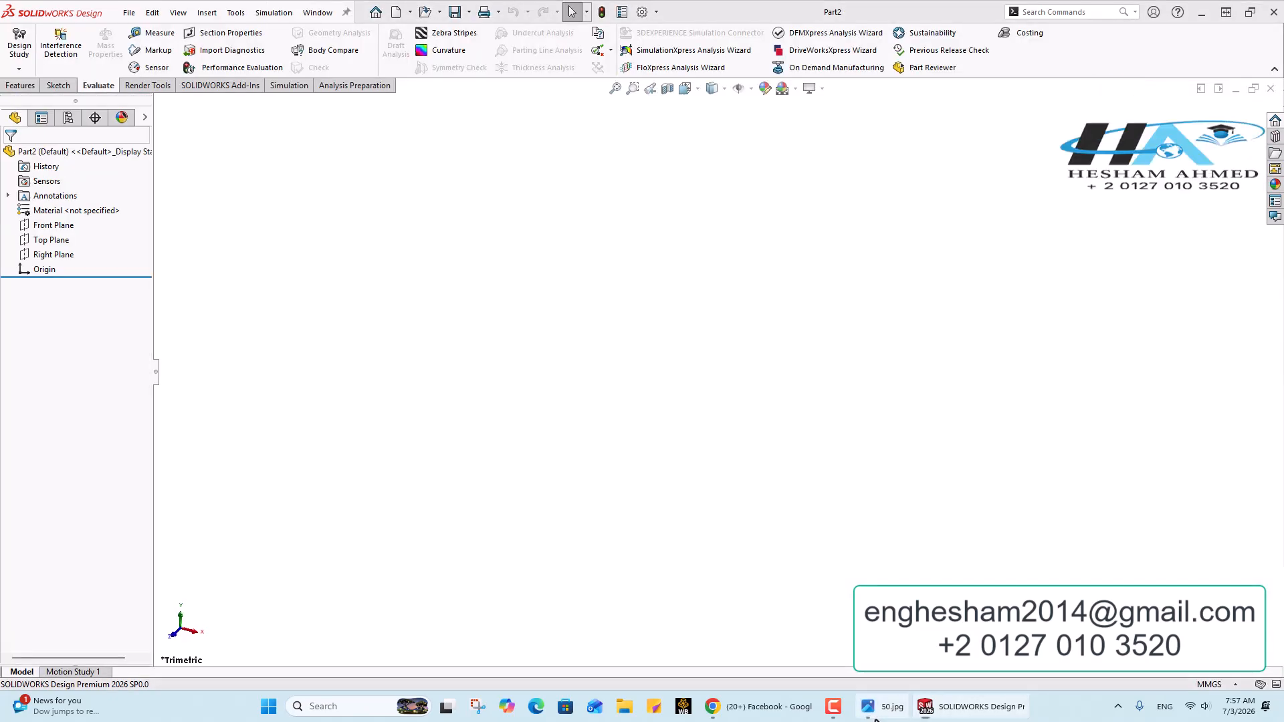
left_click(874, 716)
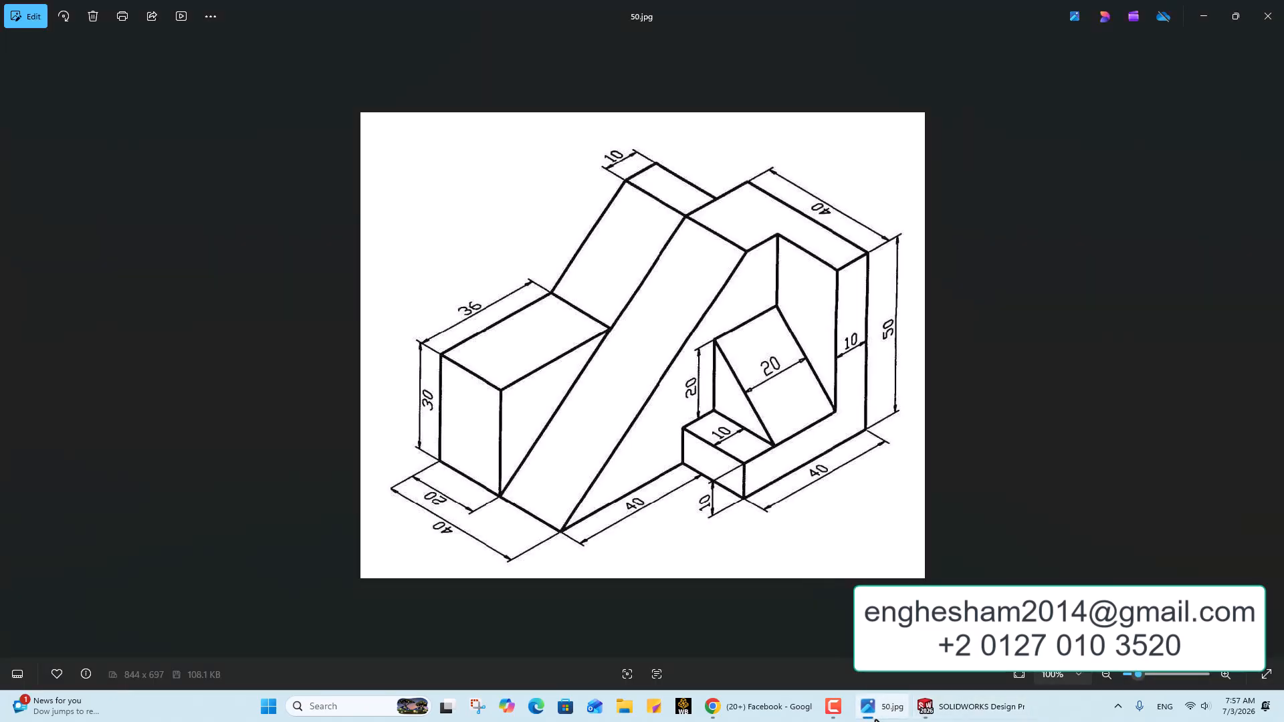
left_click(874, 716)
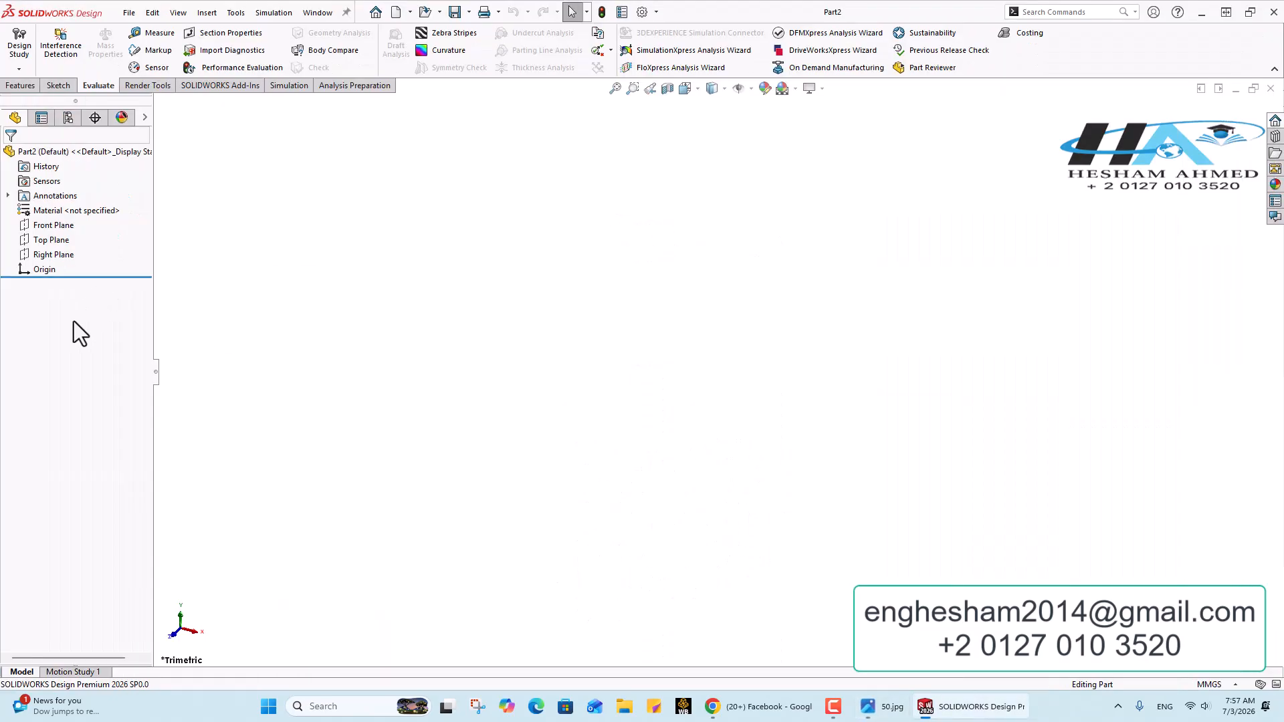
Start a sketch on the Right Plane and consult the 50.jpg reference drawing for the stepped profile.
left_click(51, 255)
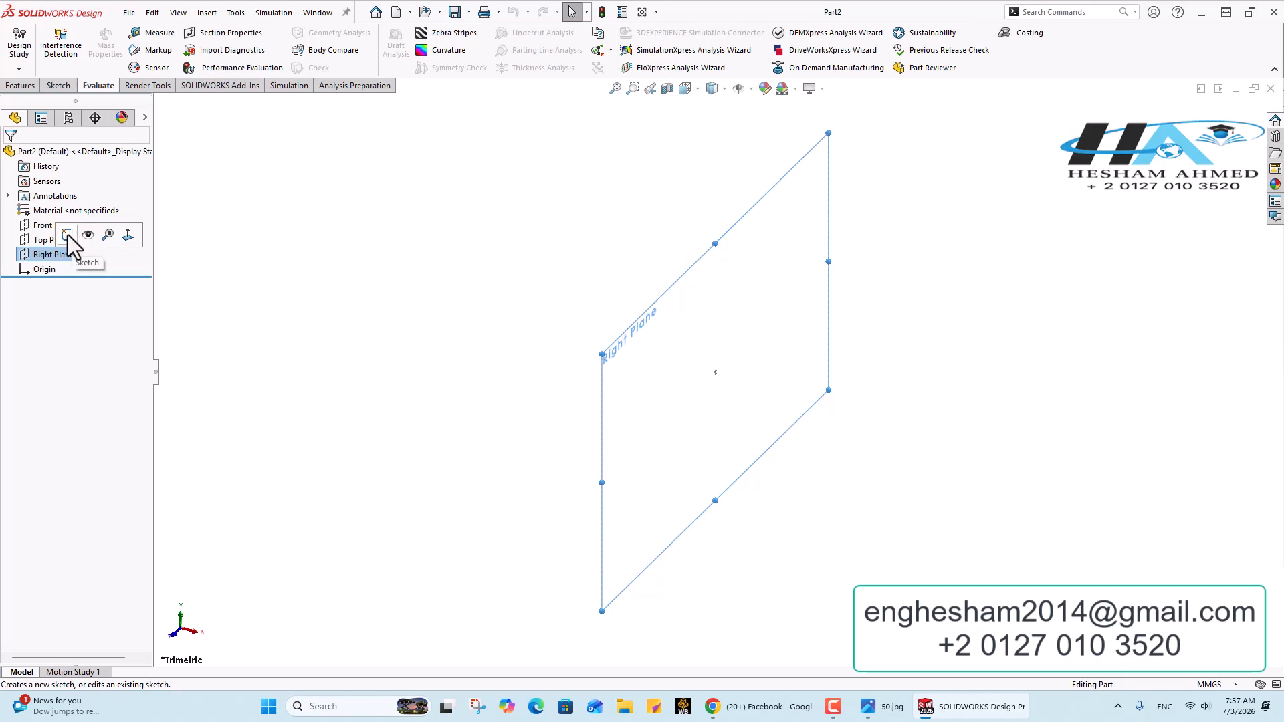
left_click(66, 235)
key("alt+Tab")
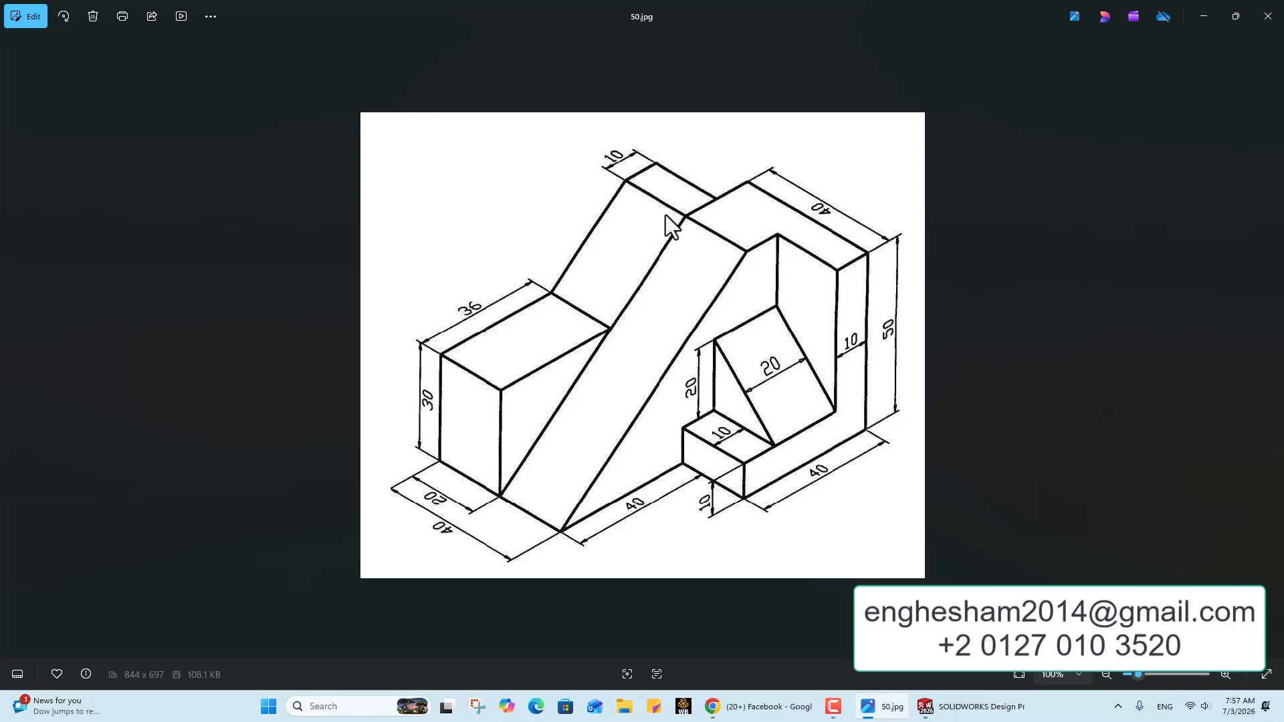
left_click(946, 713)
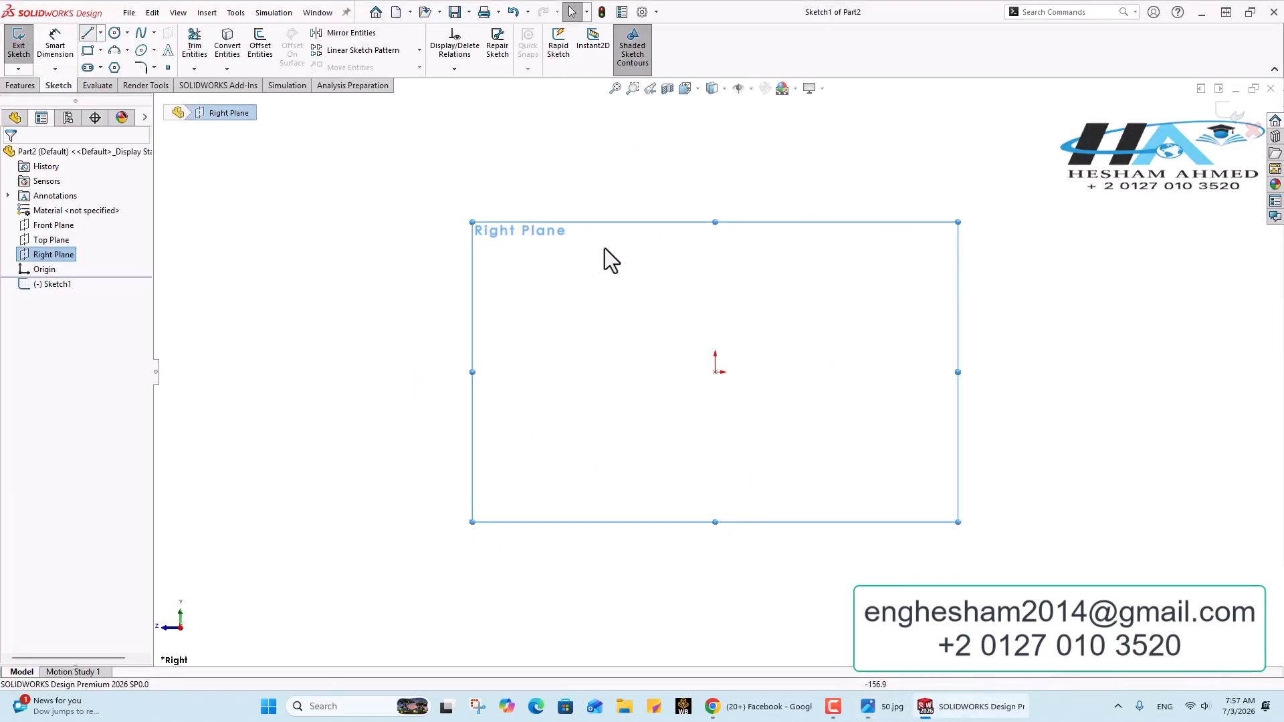
Sketch a closed six-line profile from the origin: base, tall vertical side, about 17 mm top edge, slope, about 51 mm ledge and vertical closing side.
key("l")
left_click(715, 372)
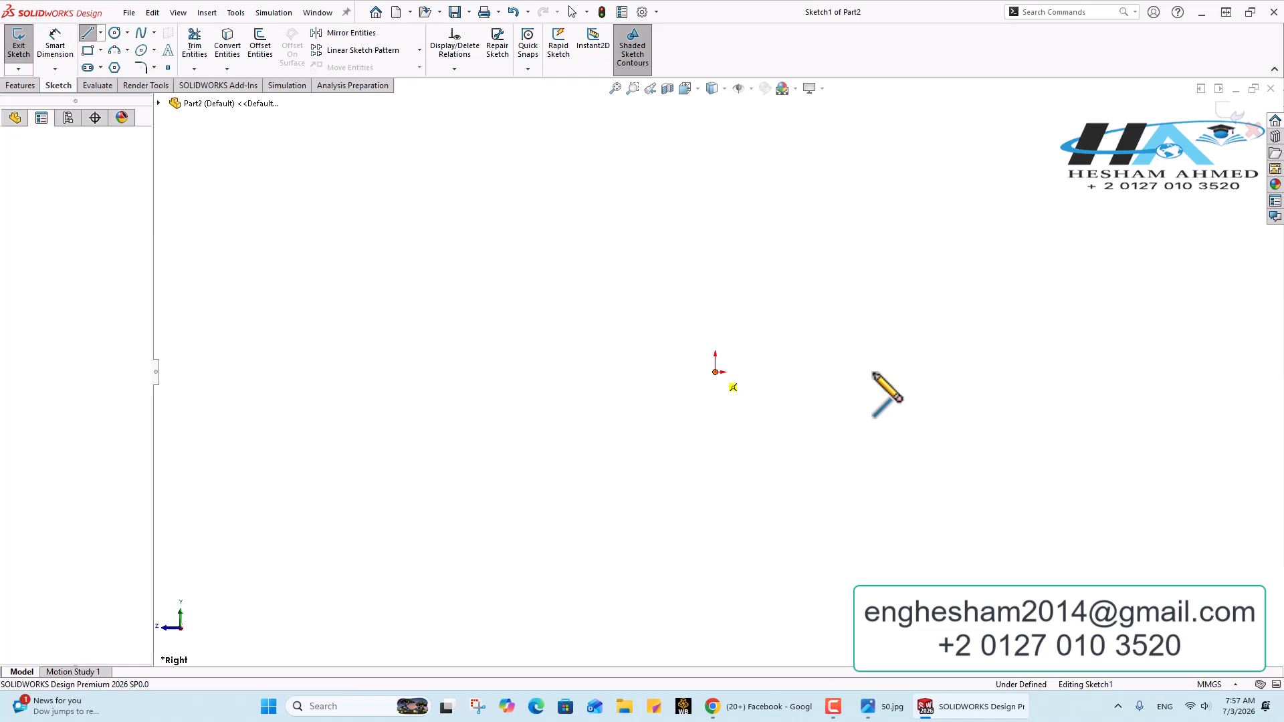
left_click(975, 371)
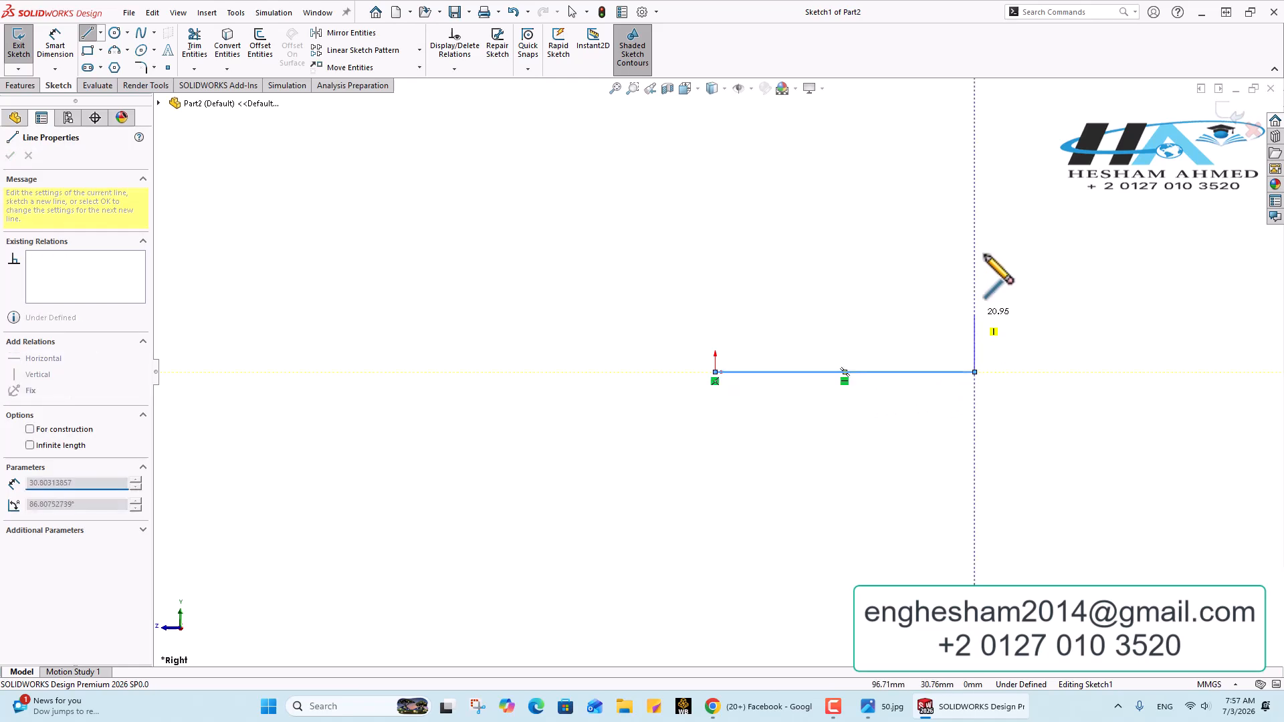
left_click(974, 129)
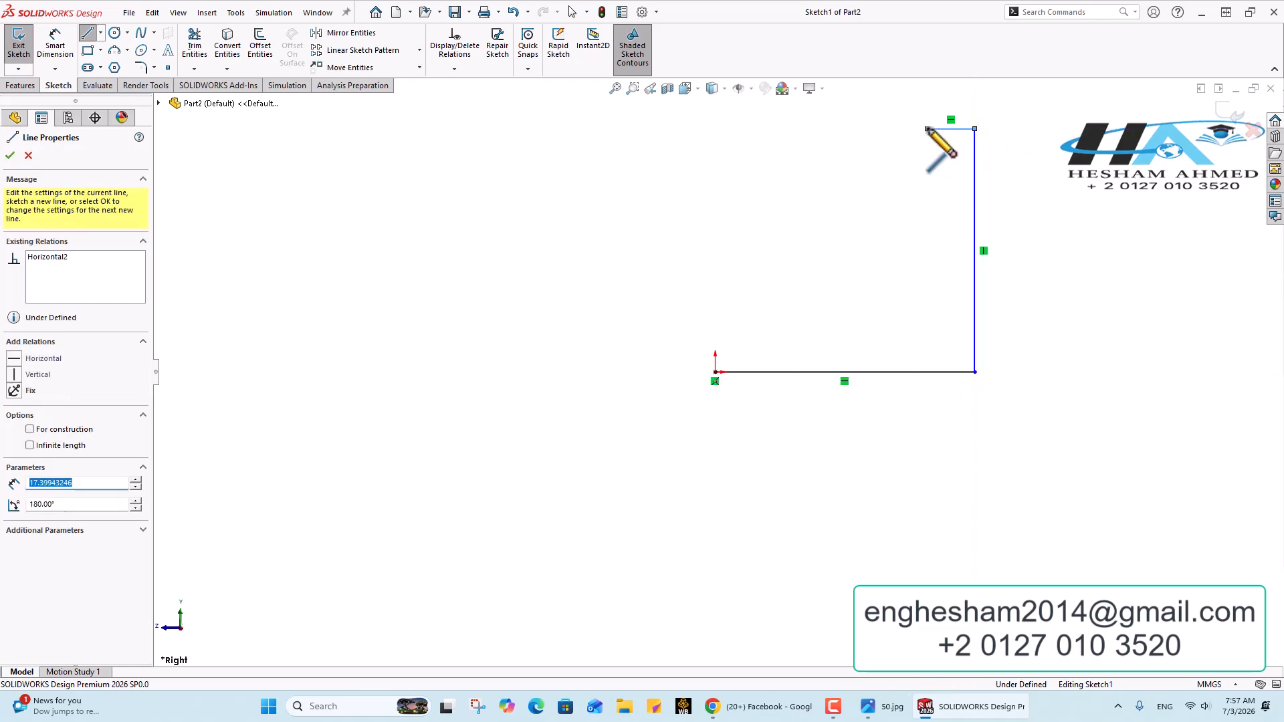
left_click(870, 707)
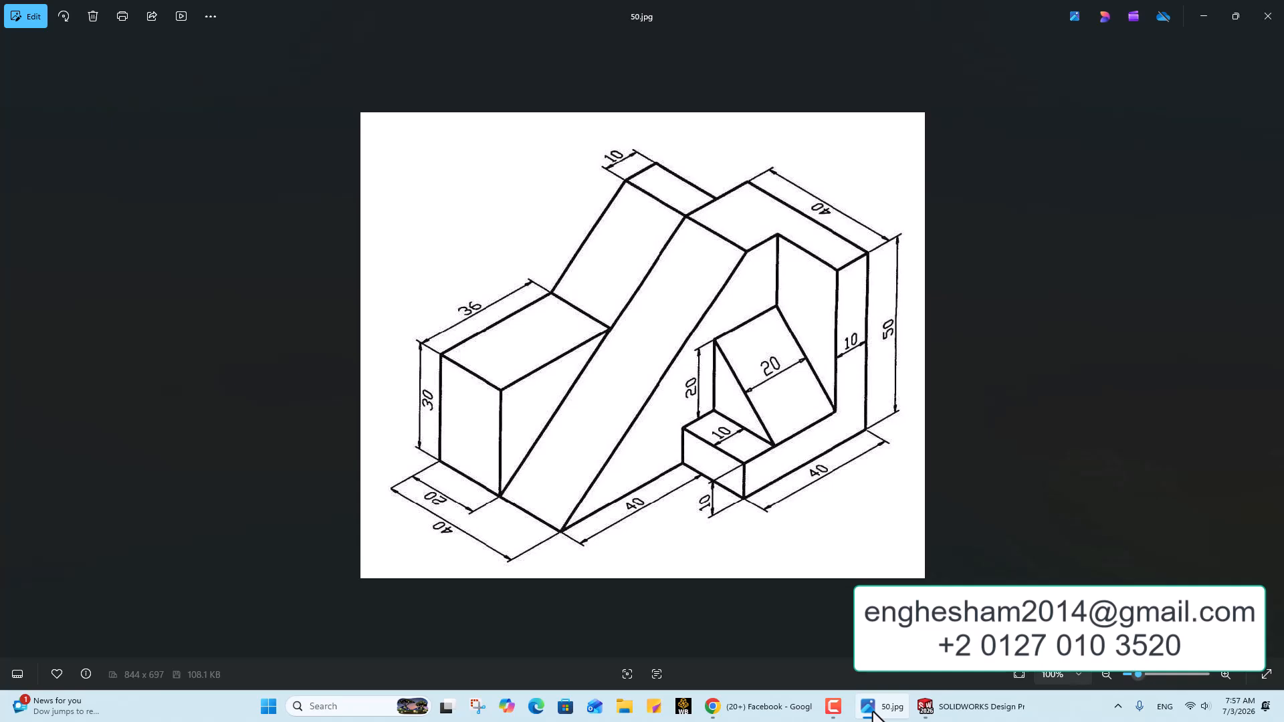
left_click(869, 707)
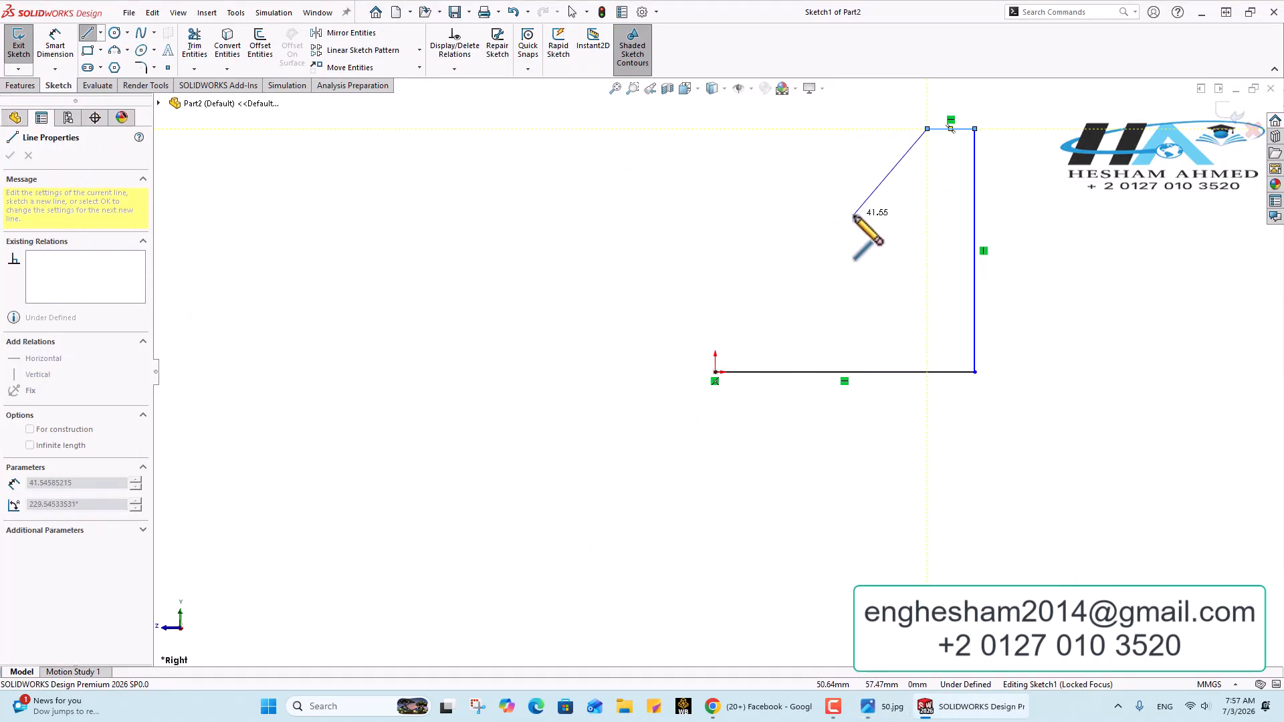
left_click(854, 215)
left_click(715, 214)
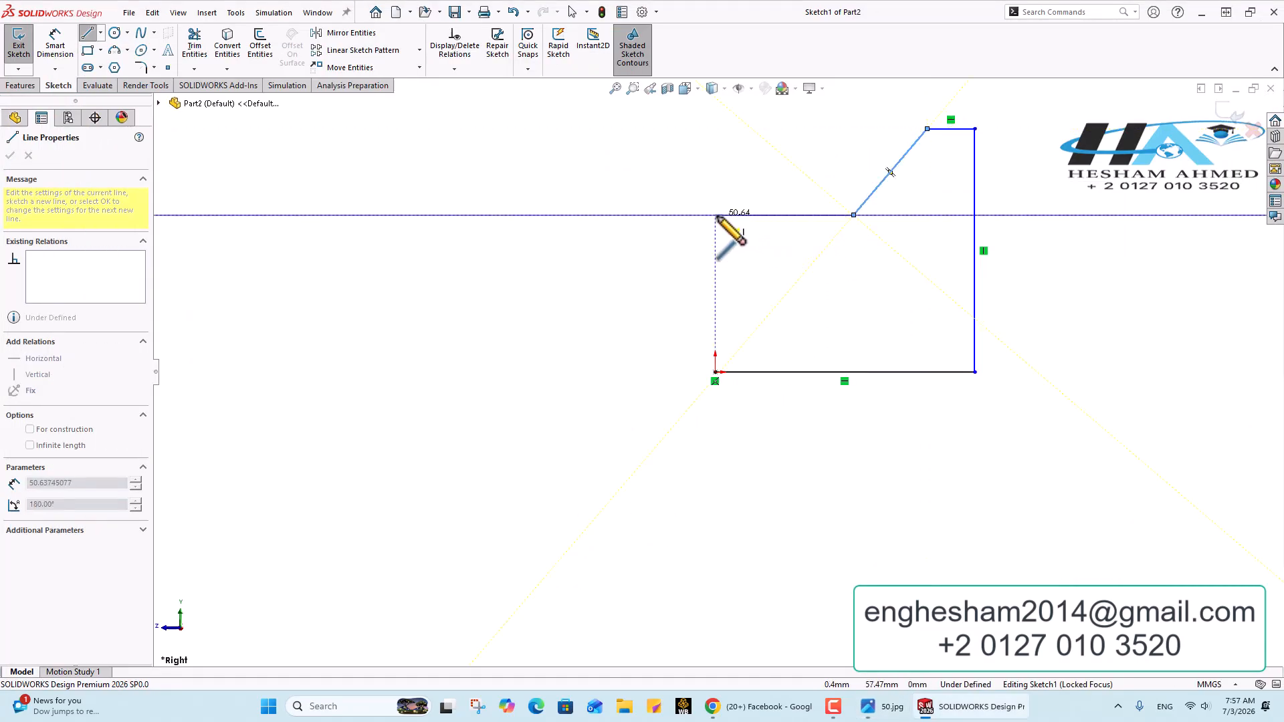
left_click(714, 372)
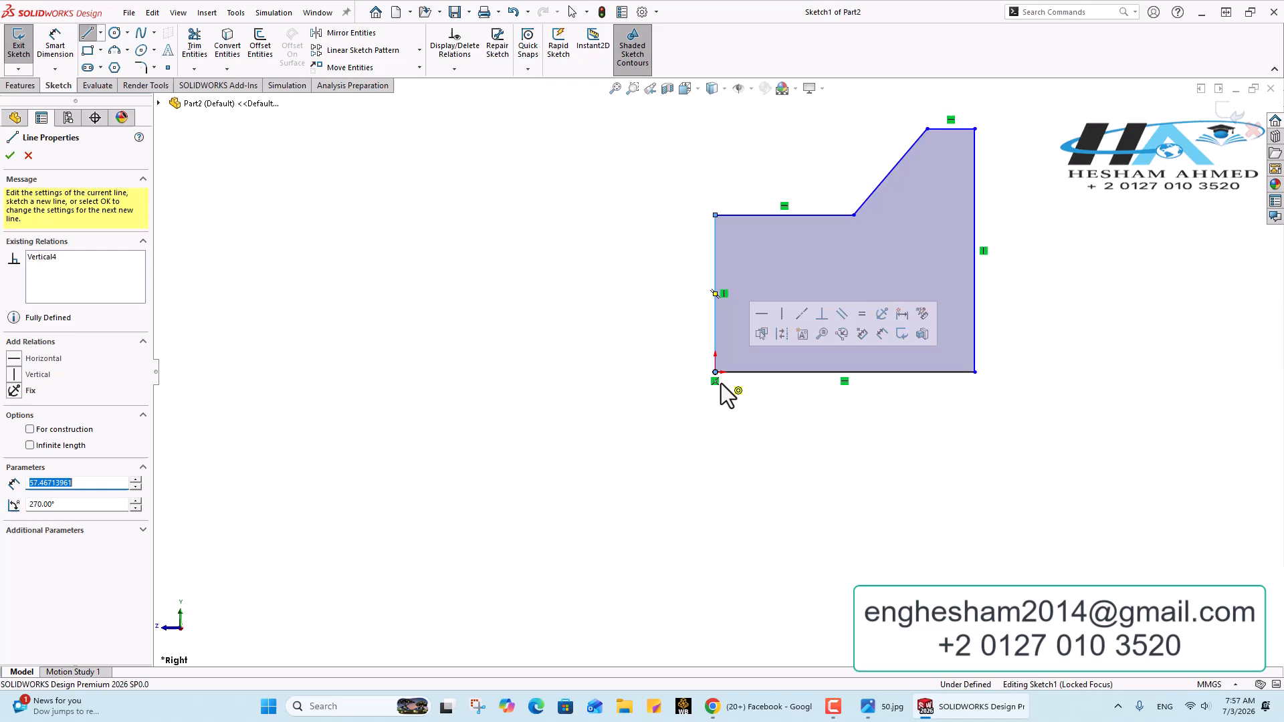
Check the reference drawing and dimension the profile's short top edge to 10 mm.
left_click(873, 716)
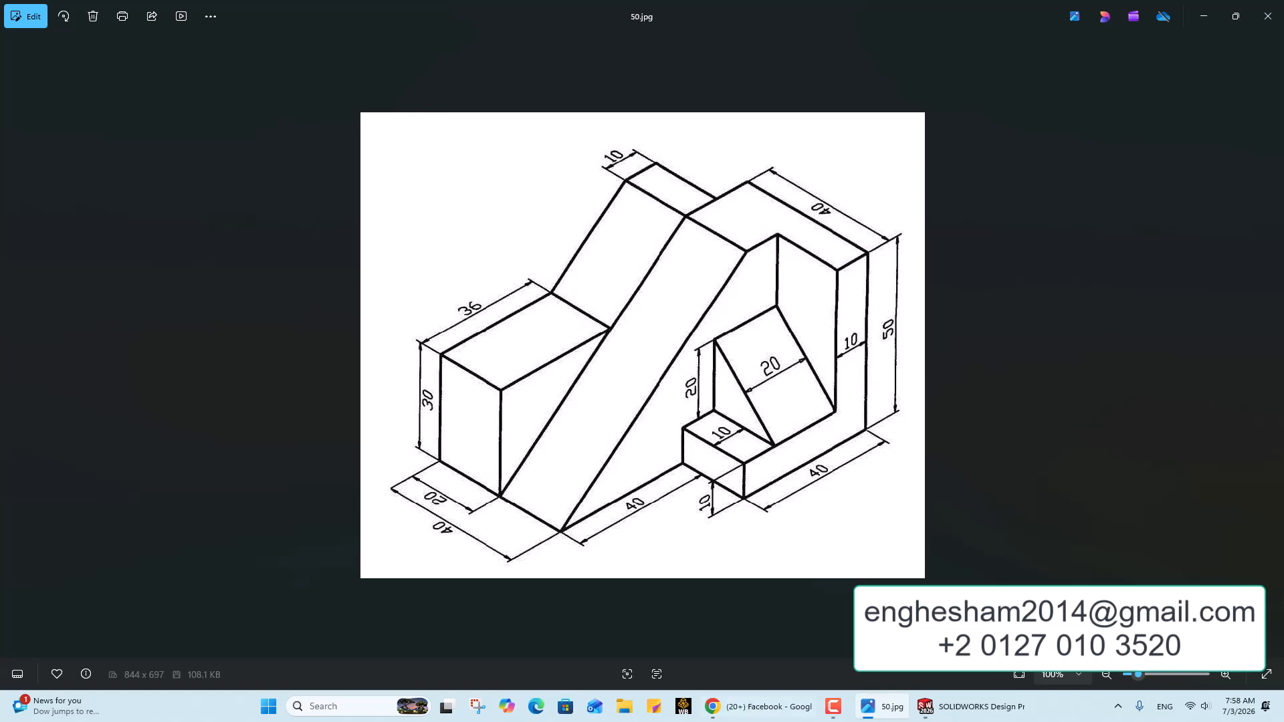
left_click(880, 714)
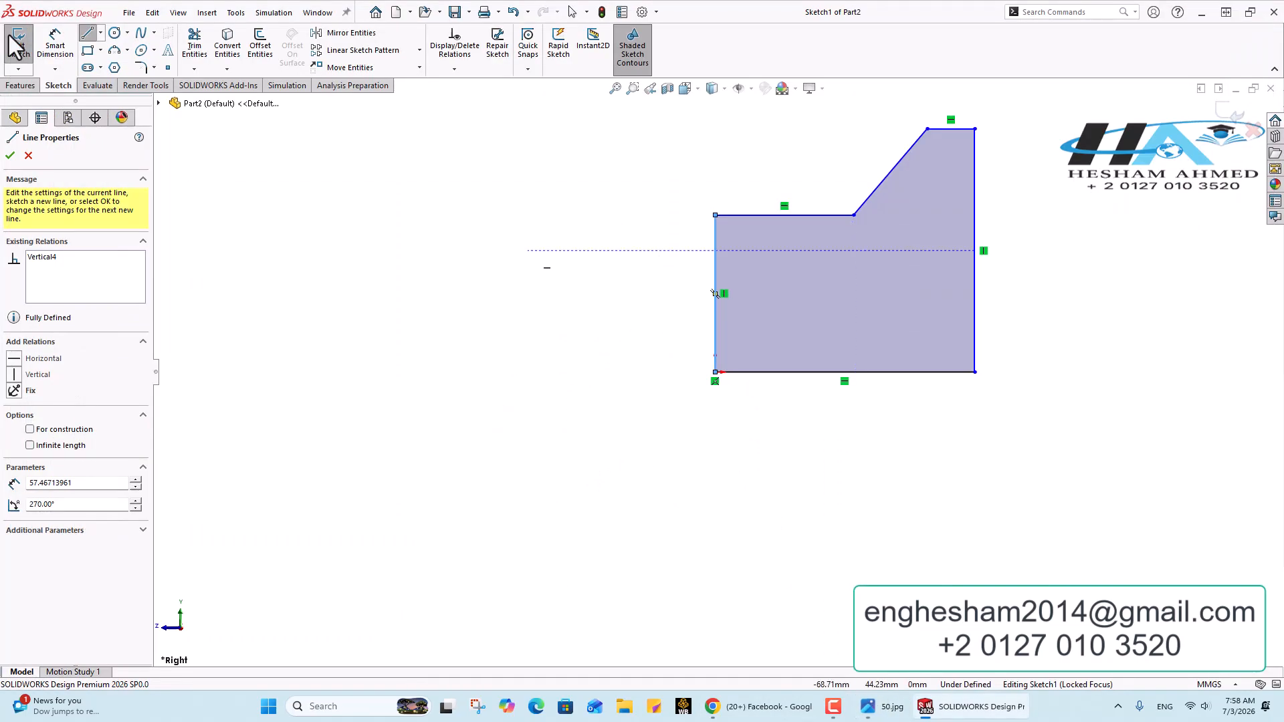
left_click(55, 43)
left_click(966, 129)
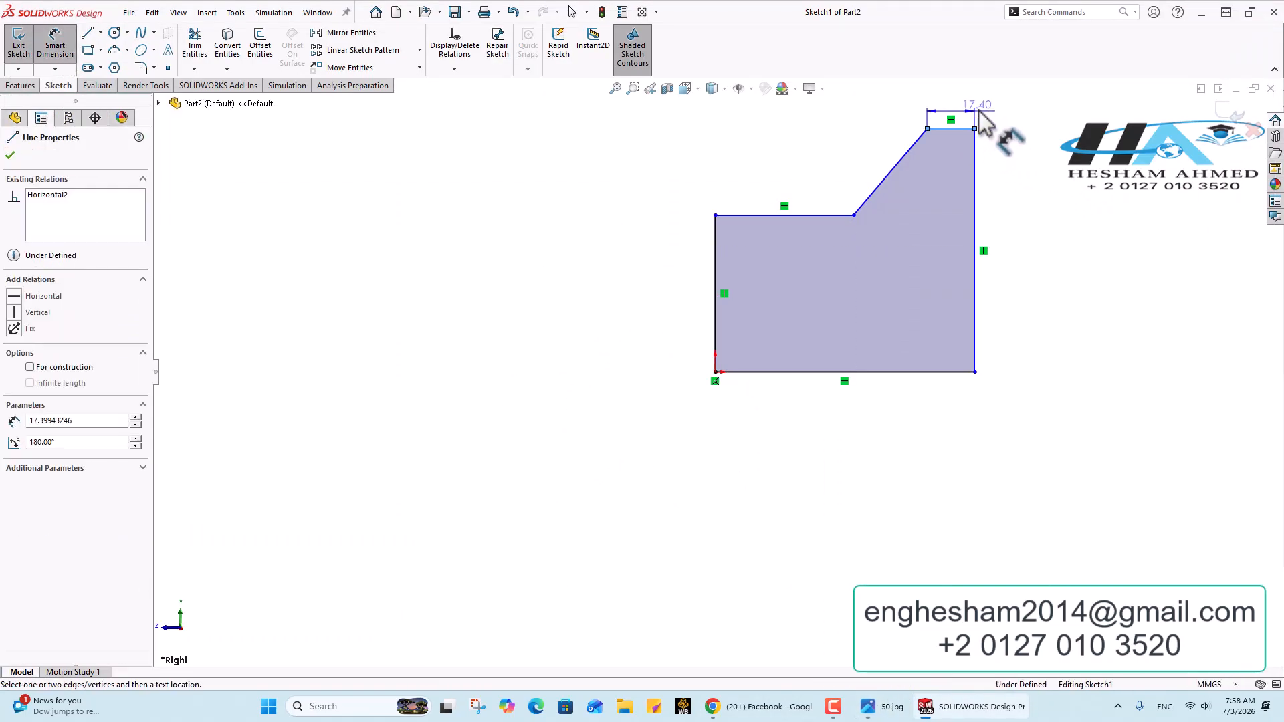
left_click(978, 106)
type("10")
key("Return")
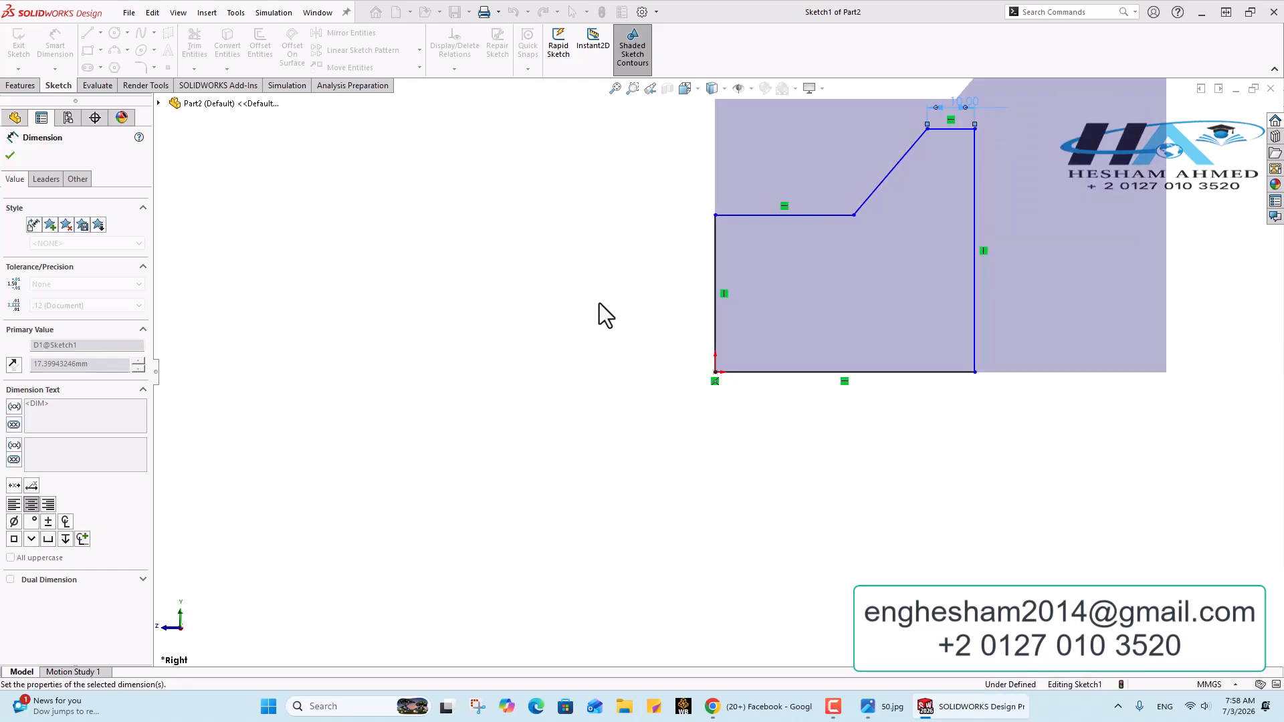
Dimension the profile's short vertical side at the origin to 30 mm and the horizontal ledge to 36 mm.
left_click(716, 259)
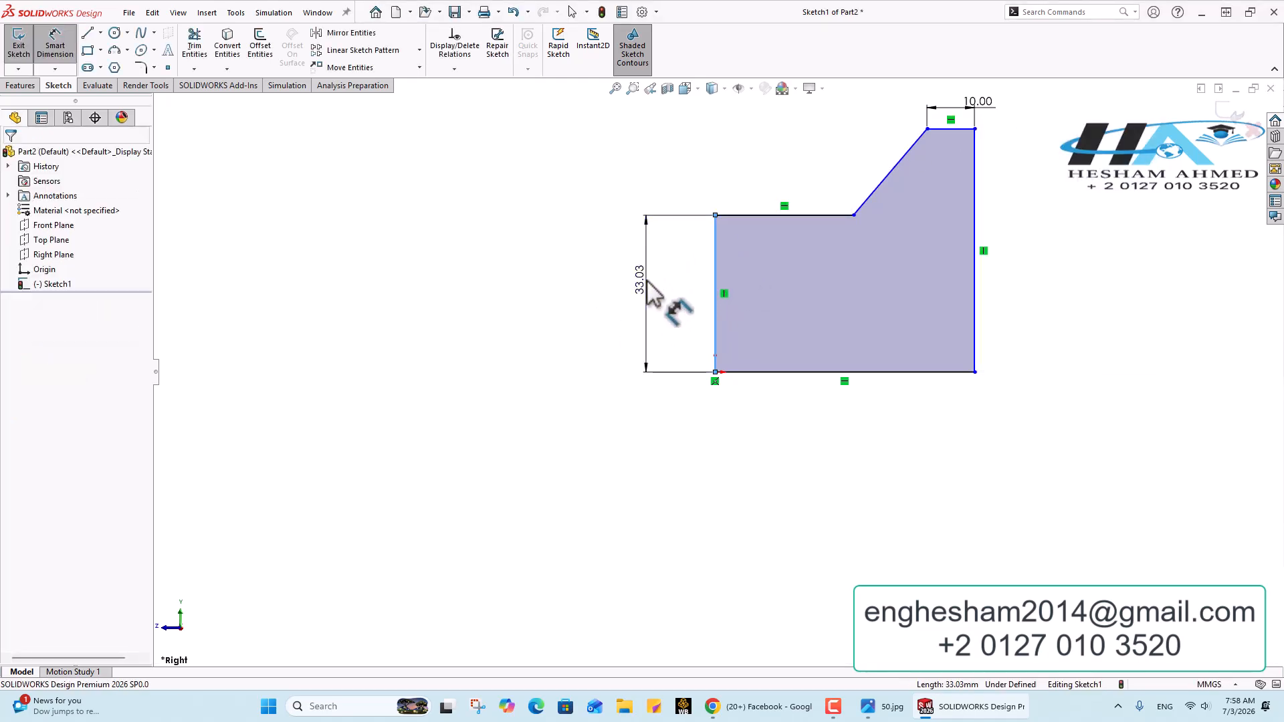
left_click(652, 288)
type("30")
key("Return")
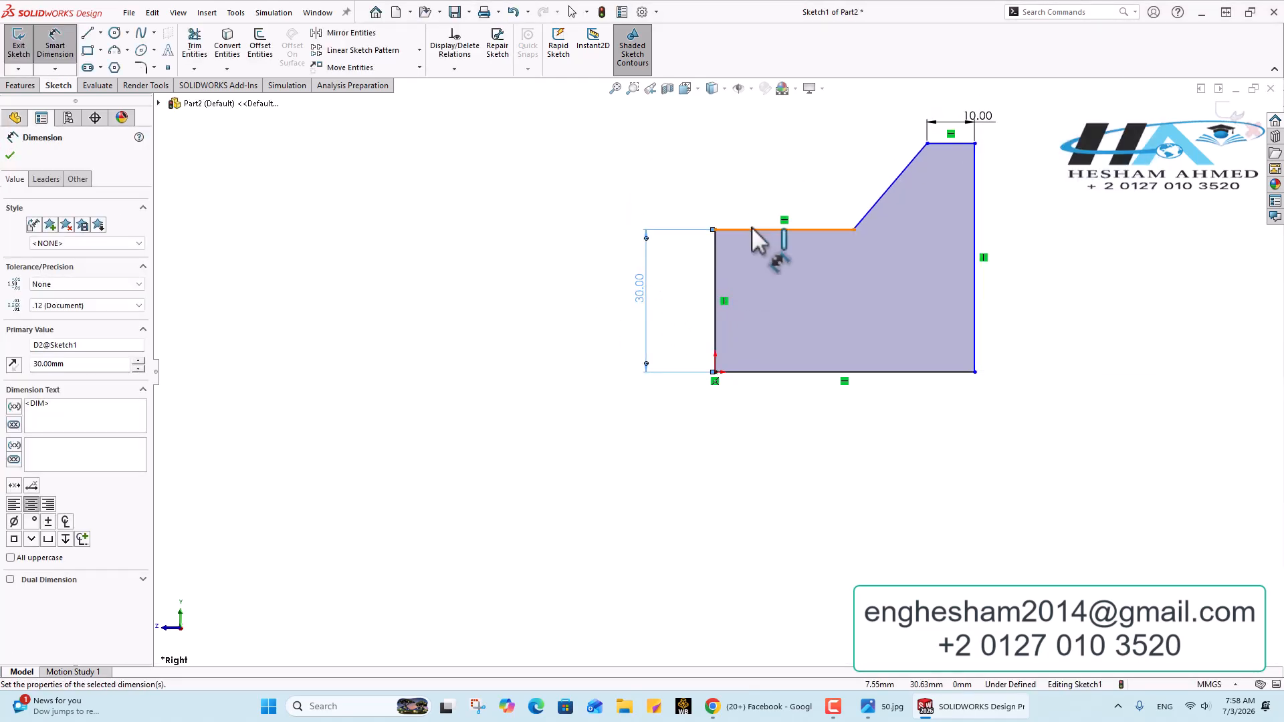
left_click(752, 228)
left_click(752, 189)
type("36")
key("Return")
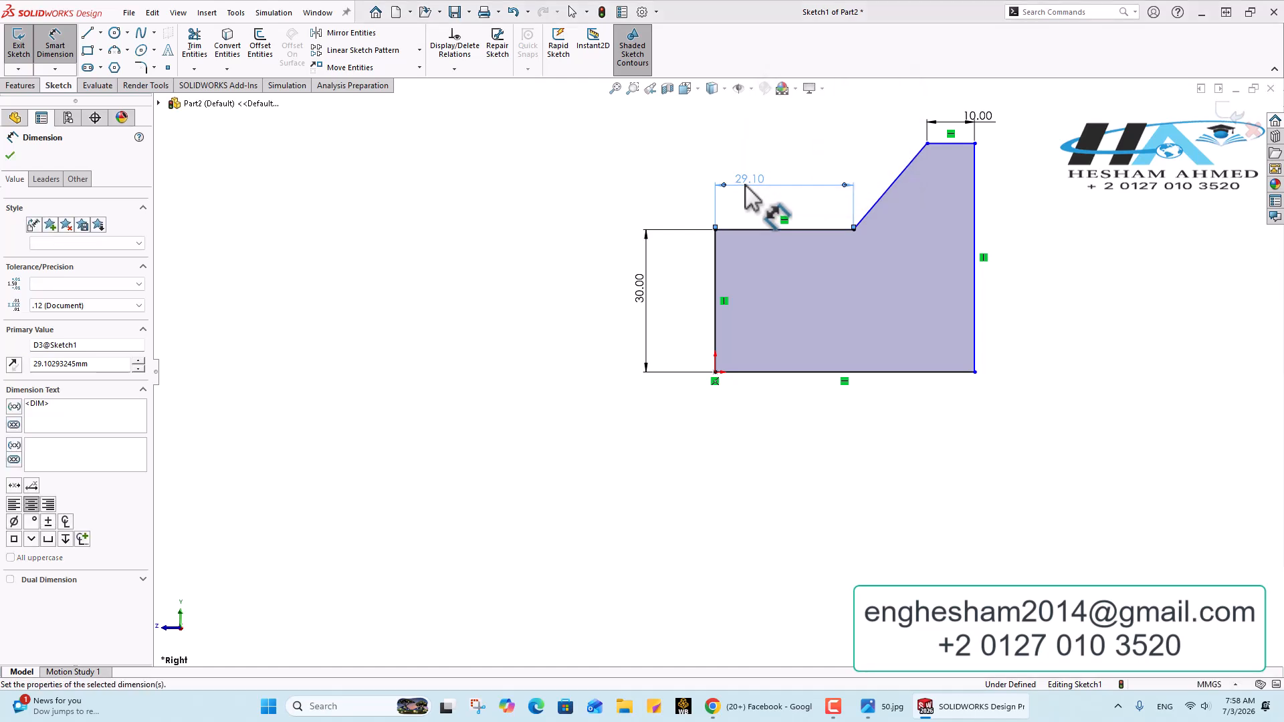
scroll(1021, 154, "down", 1)
scroll(1016, 143, "down", 2)
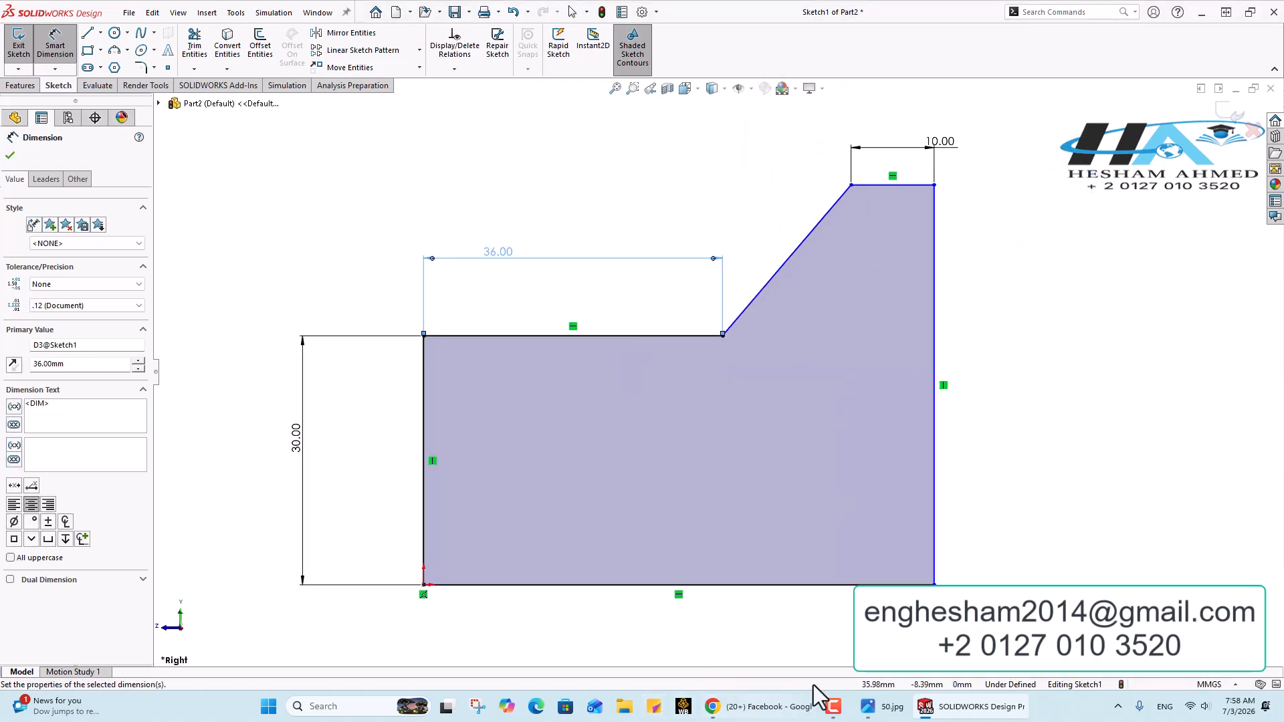
Check the overall height in the reference drawing and dimension the tall vertical side to 50 mm.
left_click(880, 717)
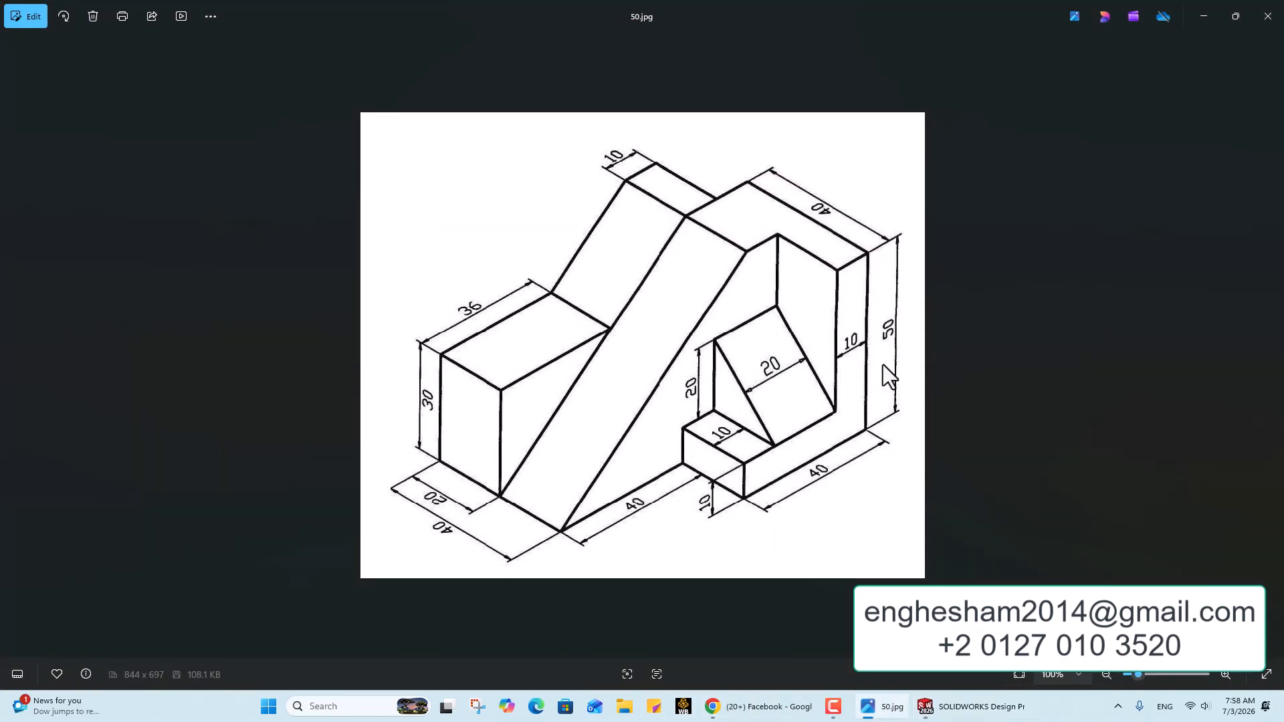
left_click(887, 712)
left_click(936, 413)
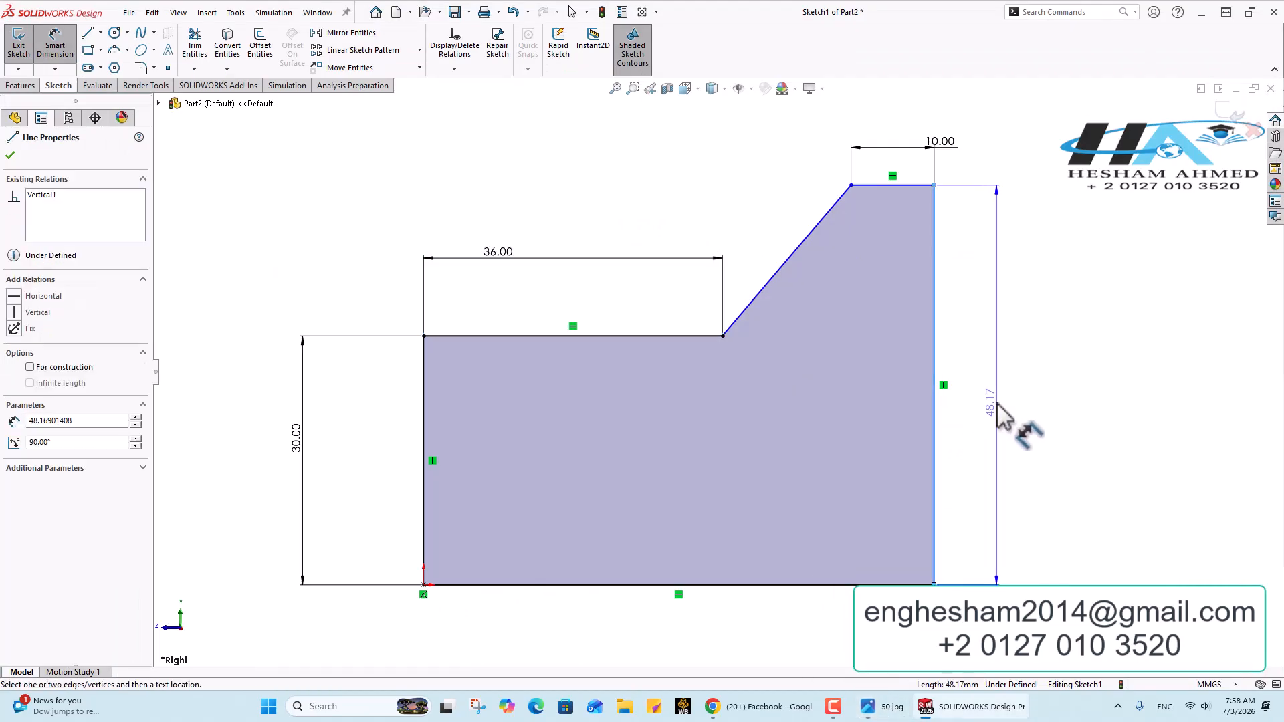
left_click(999, 409)
type("50")
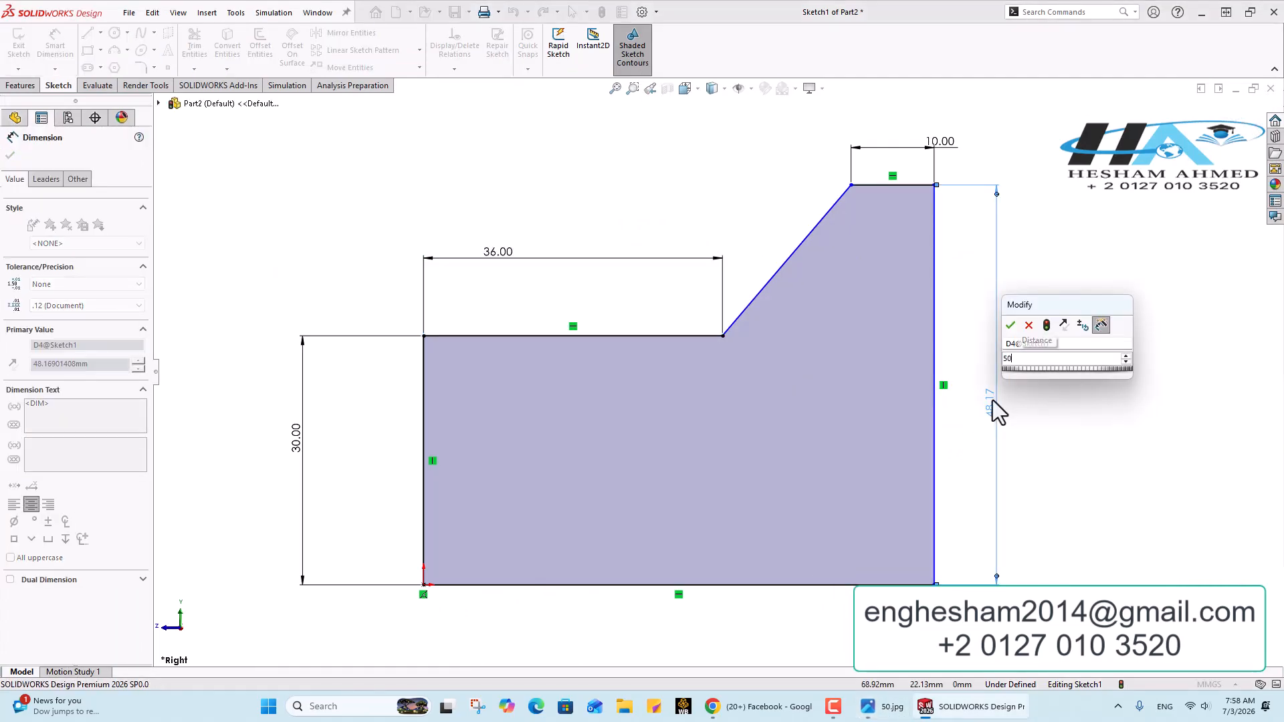
key("Return")
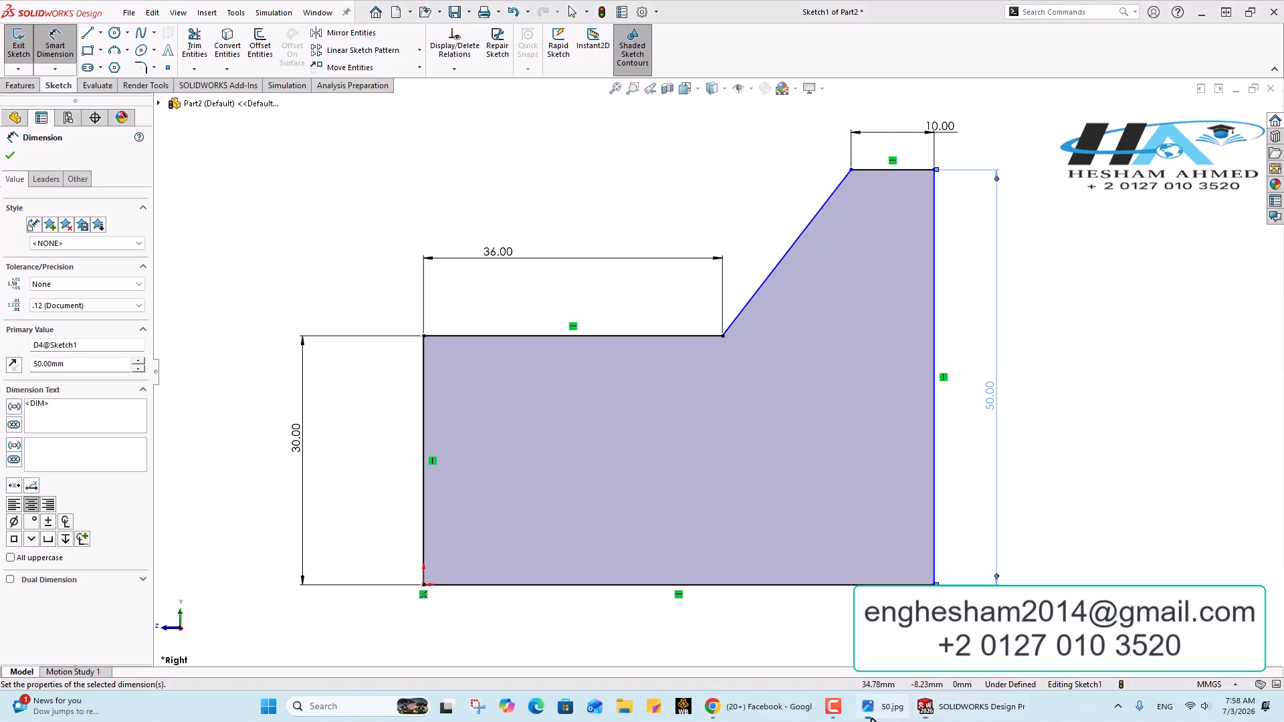
Test the profile's remaining freedom by moving the slope's upper corner horizontally to about 49.4 mm from the origin.
left_click(869, 709)
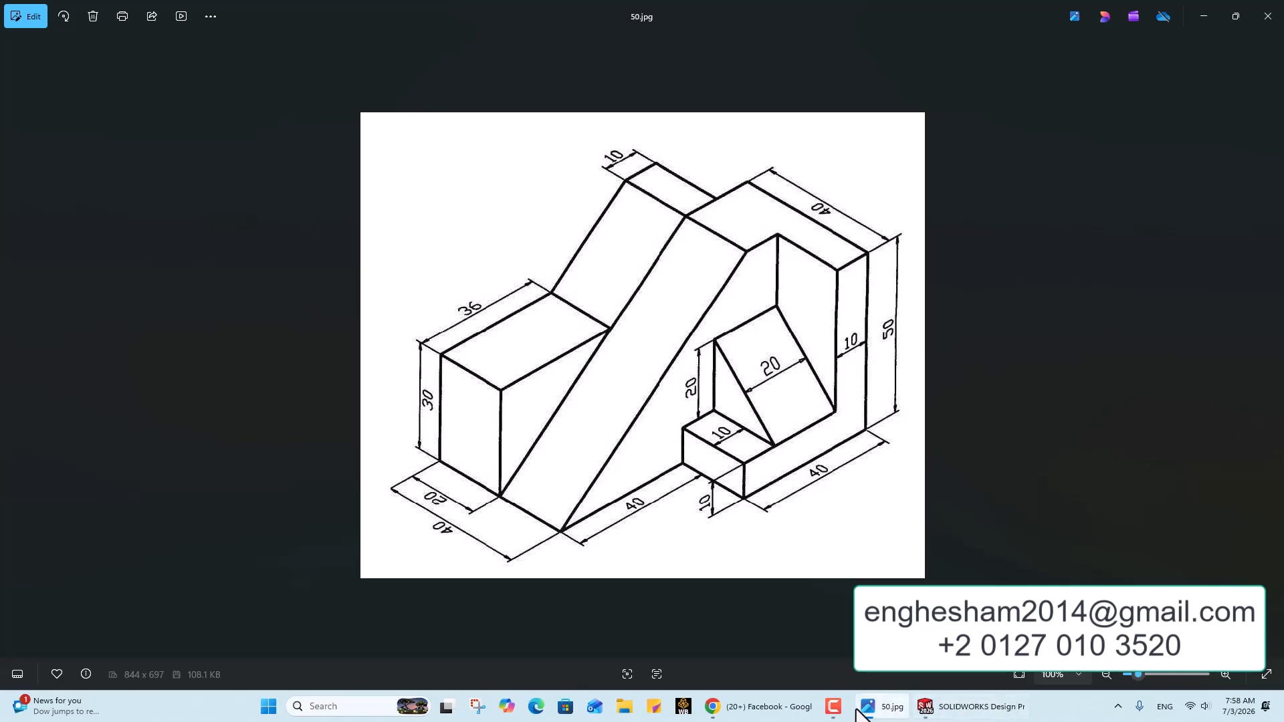
left_click(970, 706)
key("Escape")
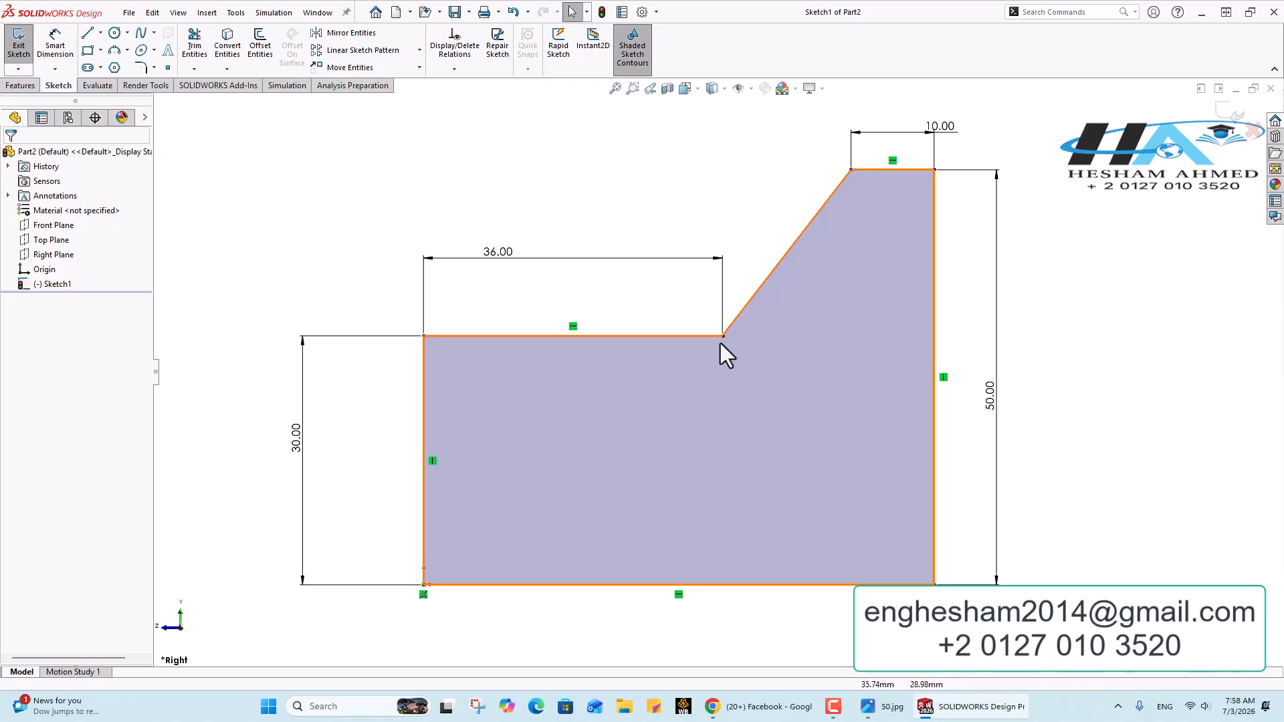
left_click(723, 336)
left_click_drag(821, 342, 622, 300)
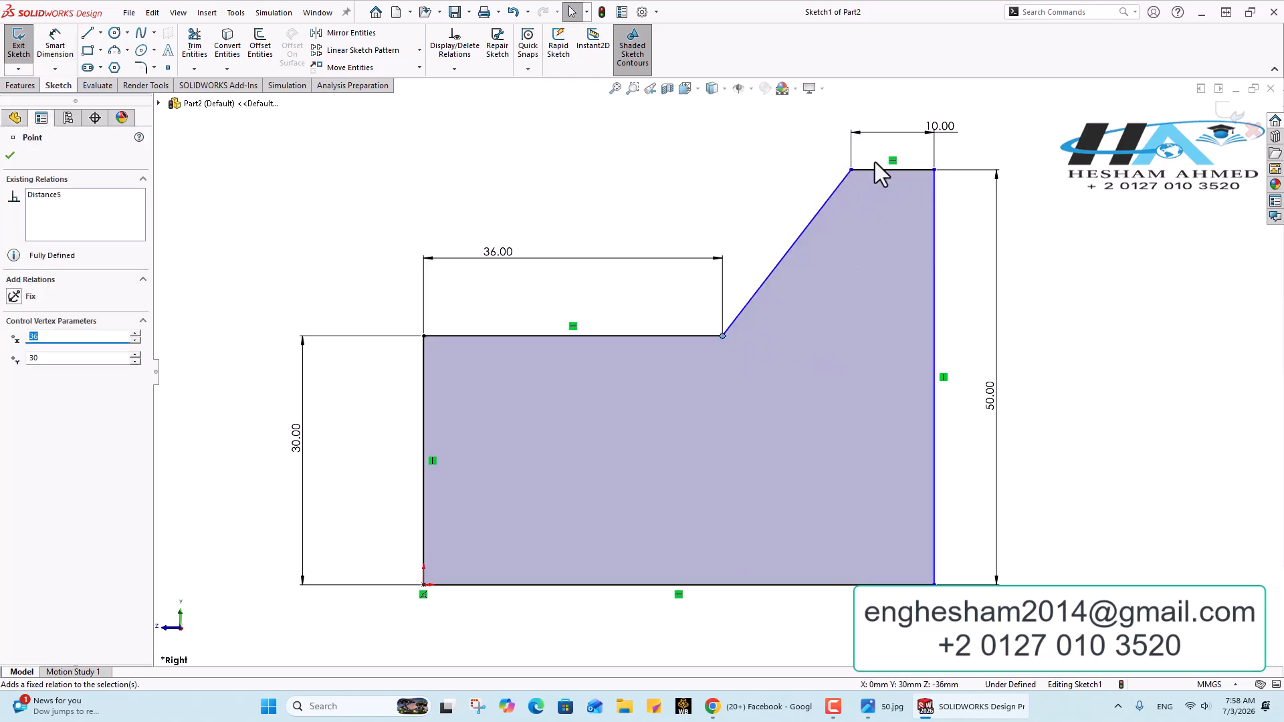
left_click_drag(850, 172, 836, 247)
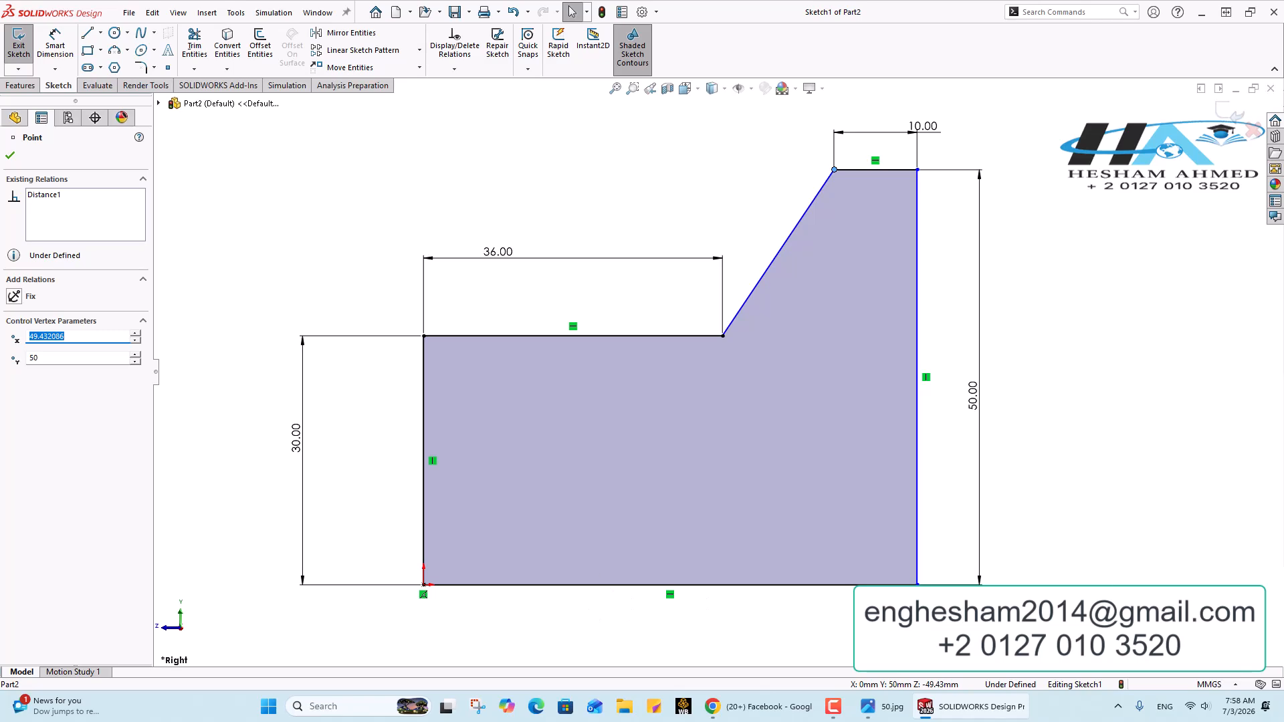
Check the overall length in the reference drawing and dimension the profile's base line to 80 mm.
left_click(863, 711)
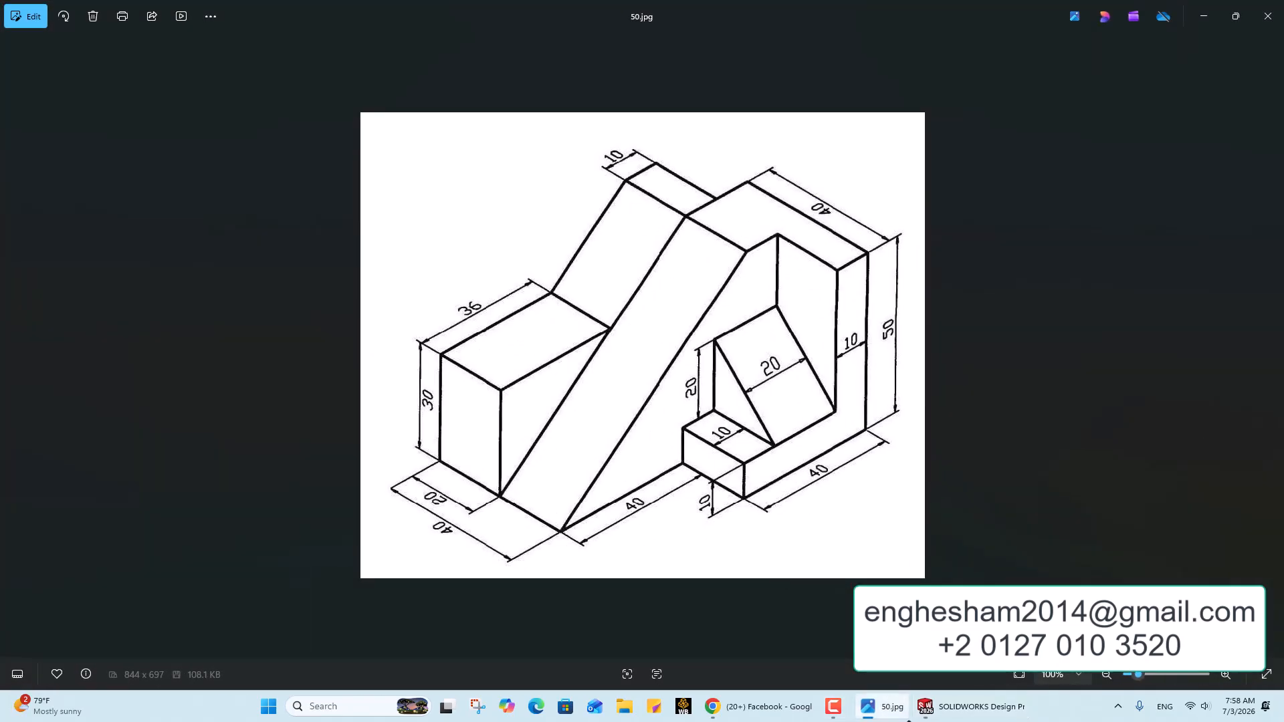
left_click(964, 707)
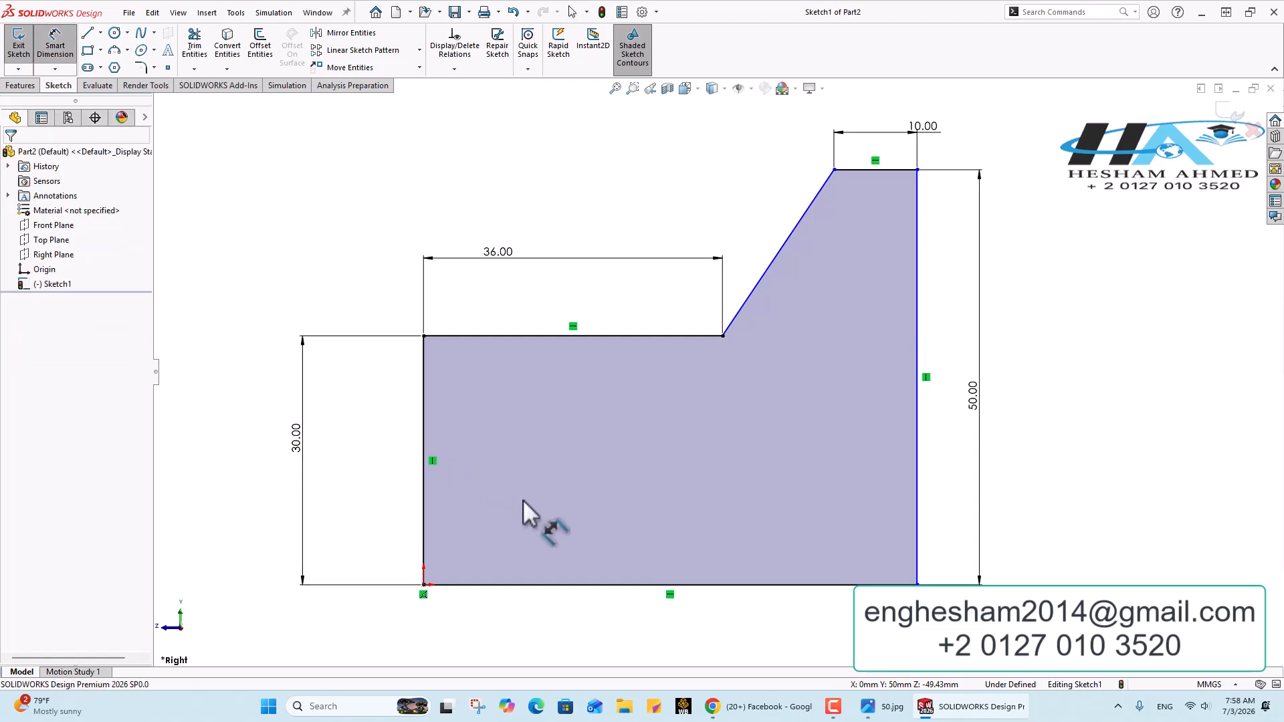
left_click(609, 585)
left_click(621, 627)
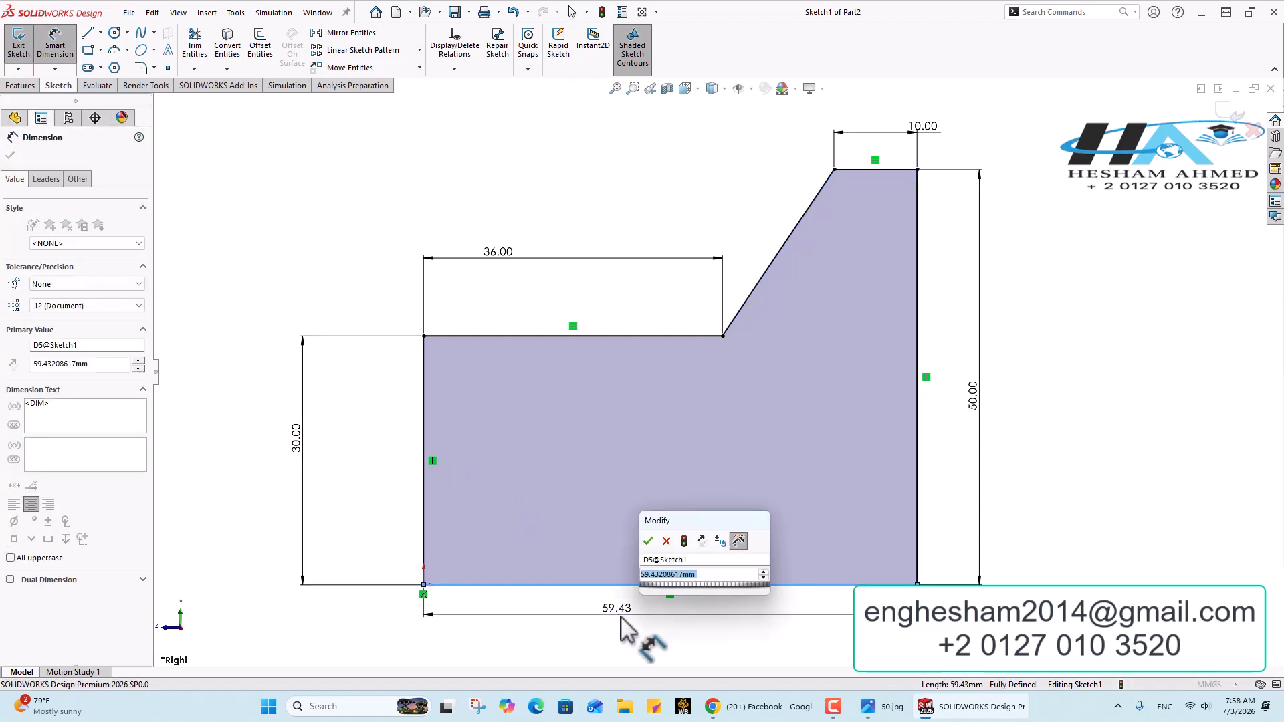
type("80")
key("Return")
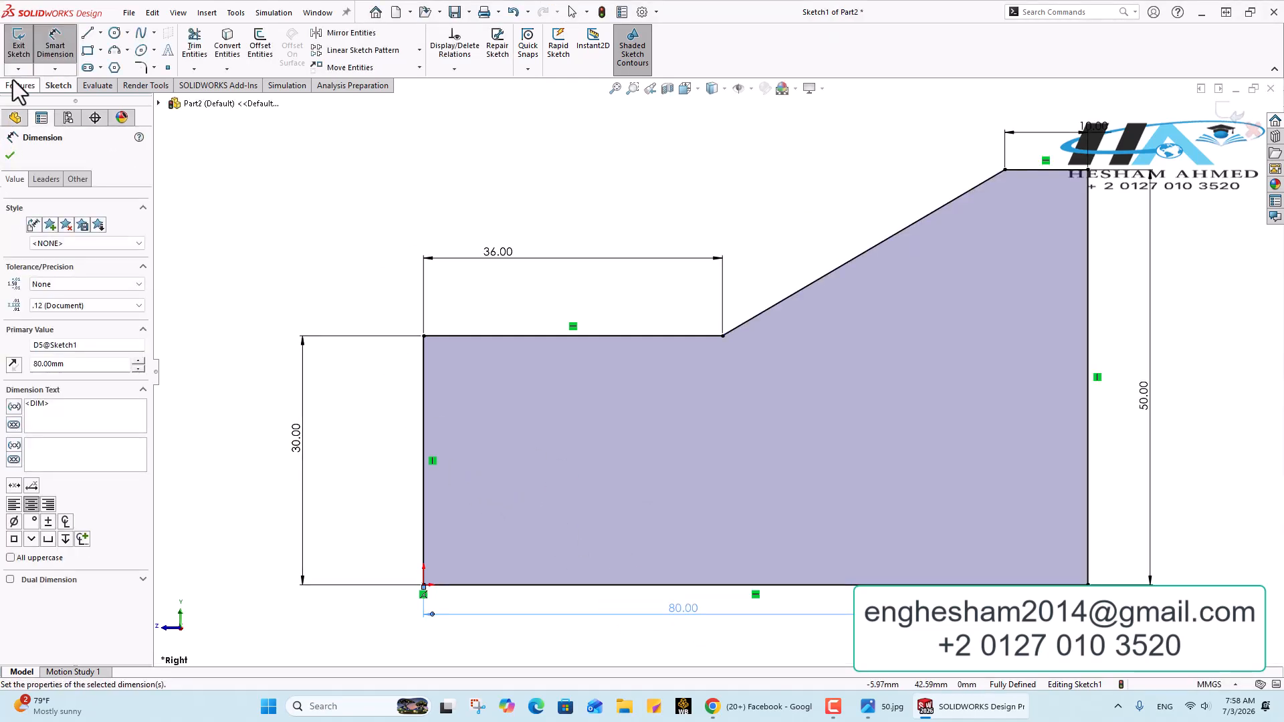
Check the width in the reference drawing and extrude the stepped profile as a Blind boss 20 mm deep.
left_click(20, 85)
left_click(40, 31)
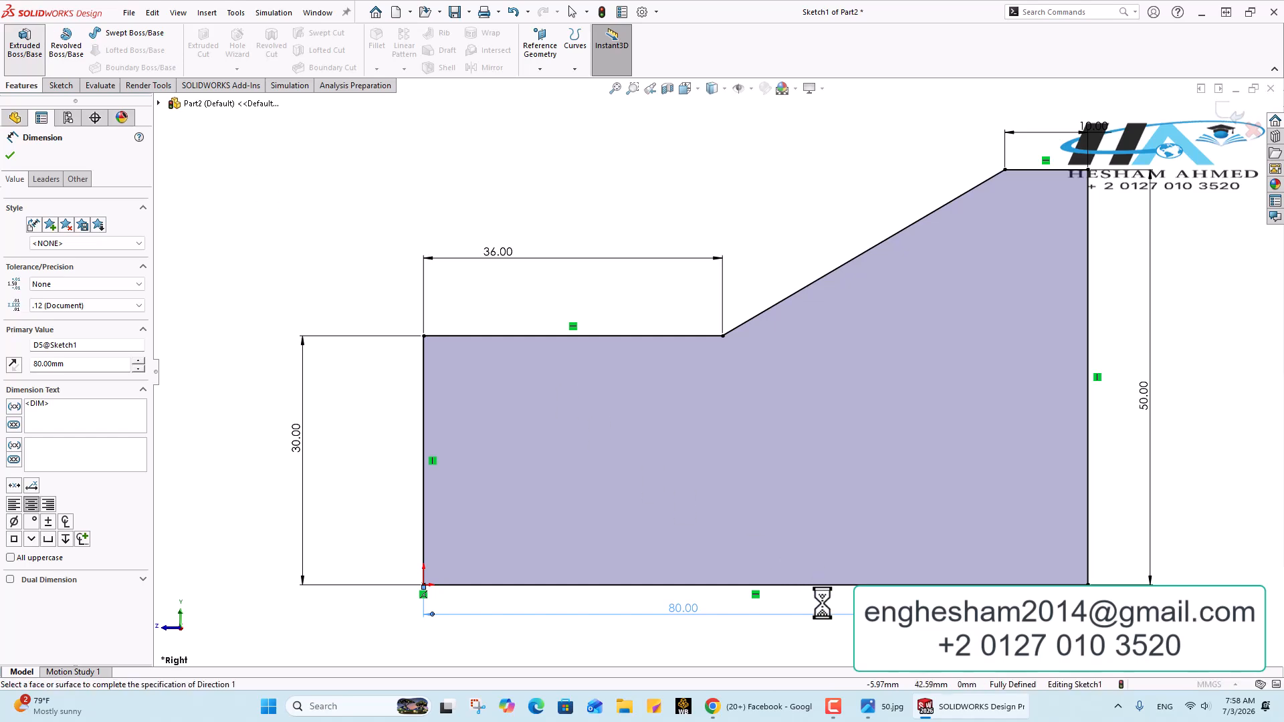
left_click(881, 707)
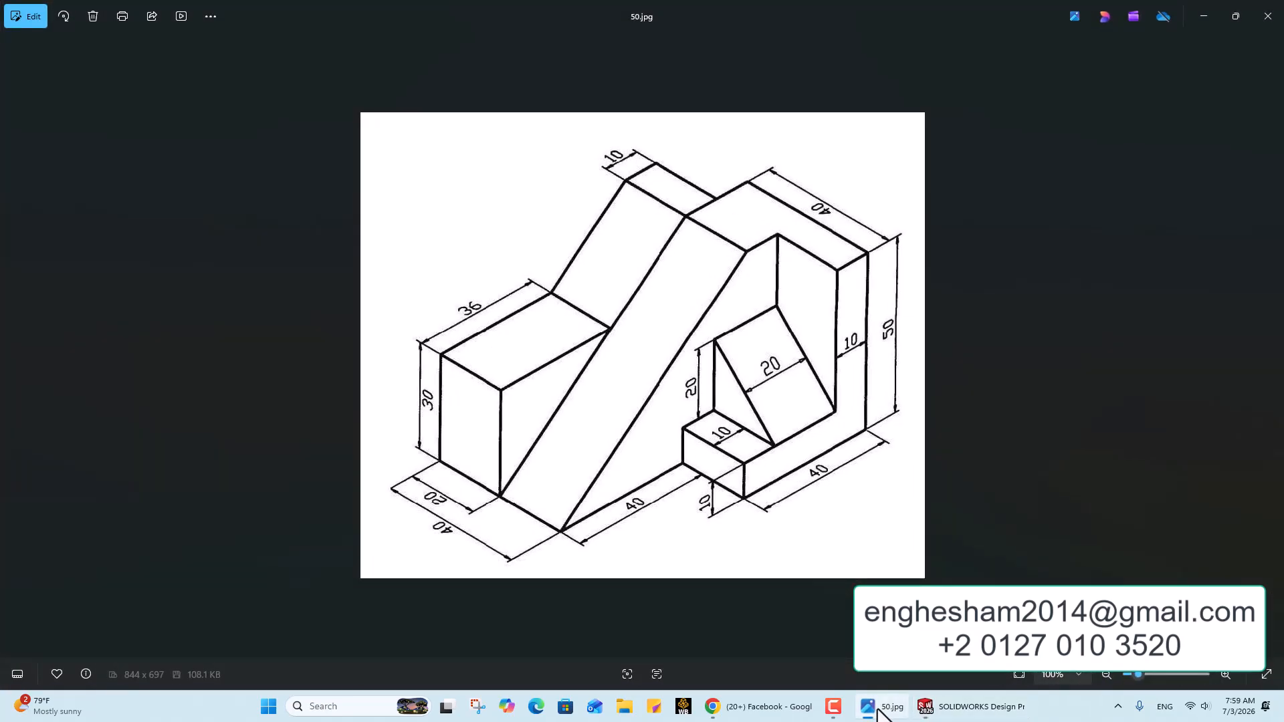
left_click(879, 711)
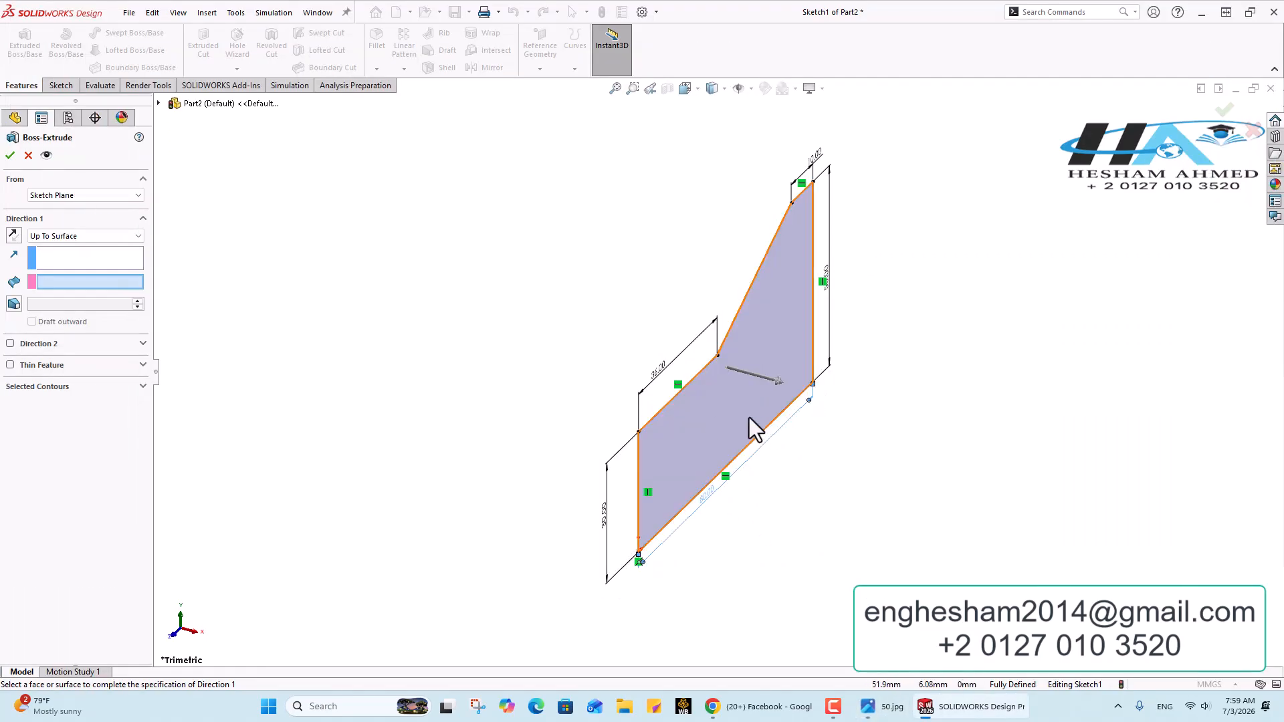
left_click(70, 237)
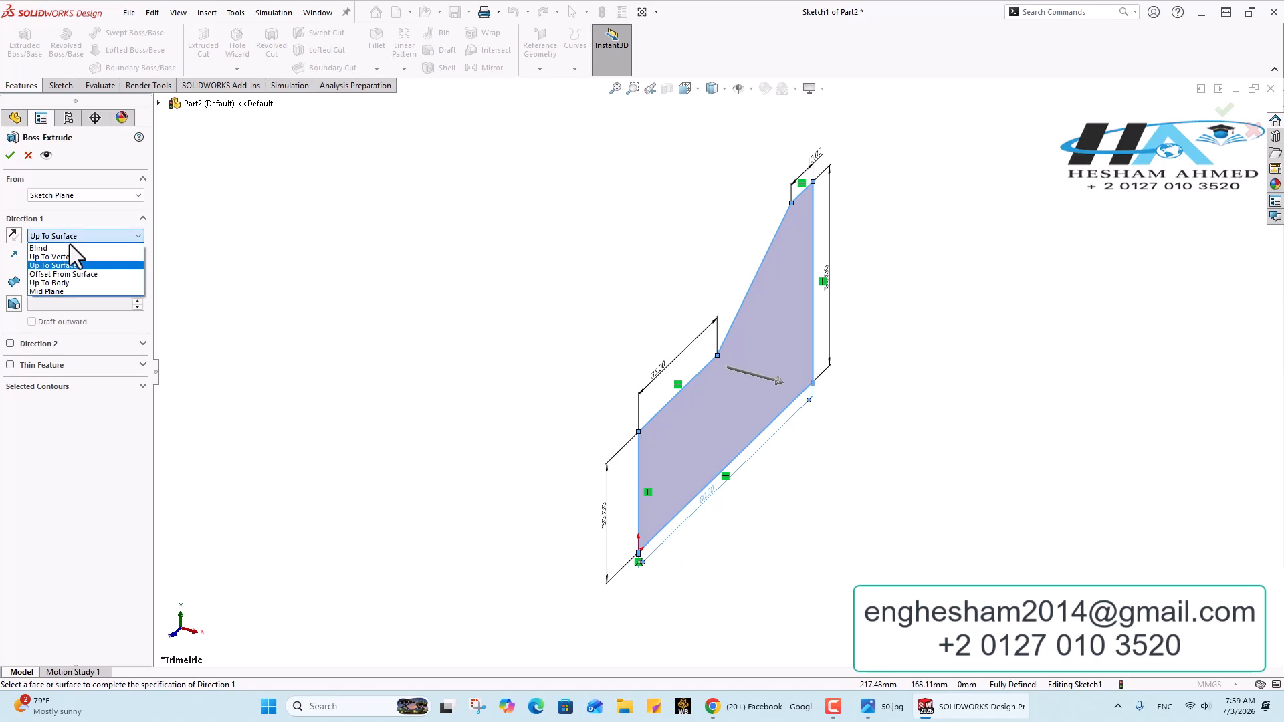
left_click(73, 249)
type("20")
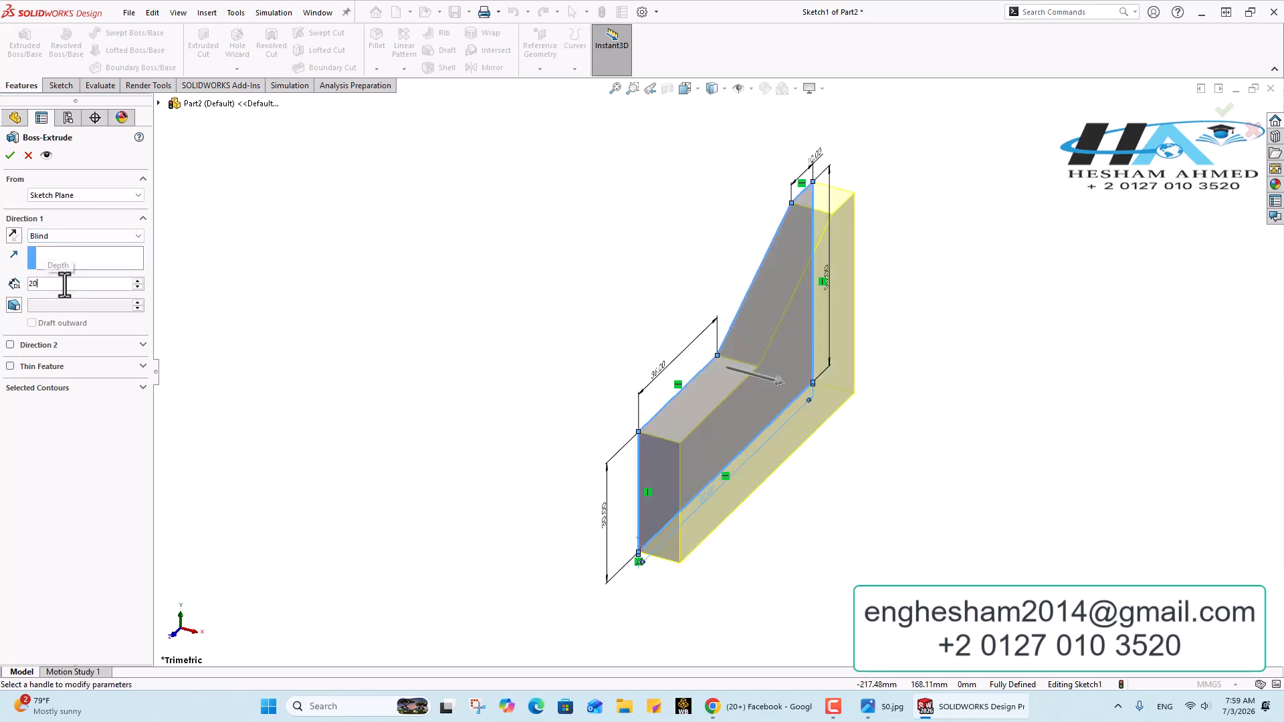
key("Return")
left_click(10, 156)
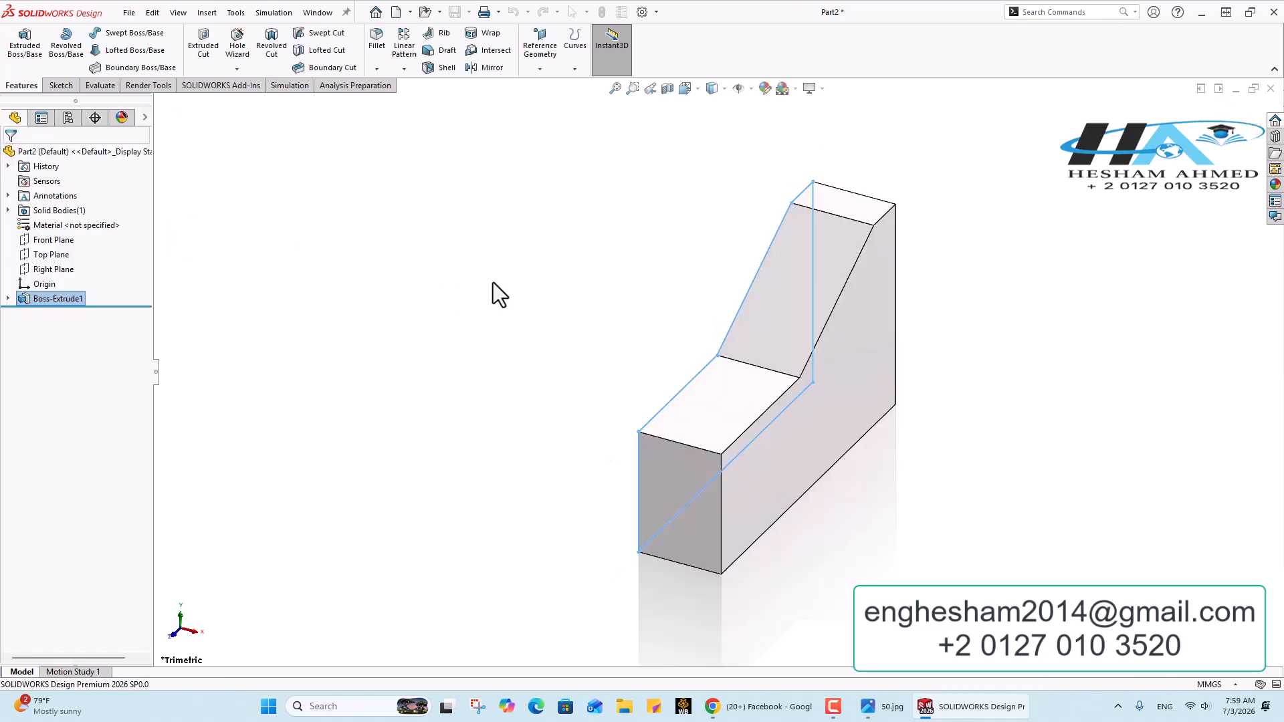
Recheck the lengths in the reference drawing, set the stepped block's base length to 70 mm and rebuild the part.
left_click(870, 716)
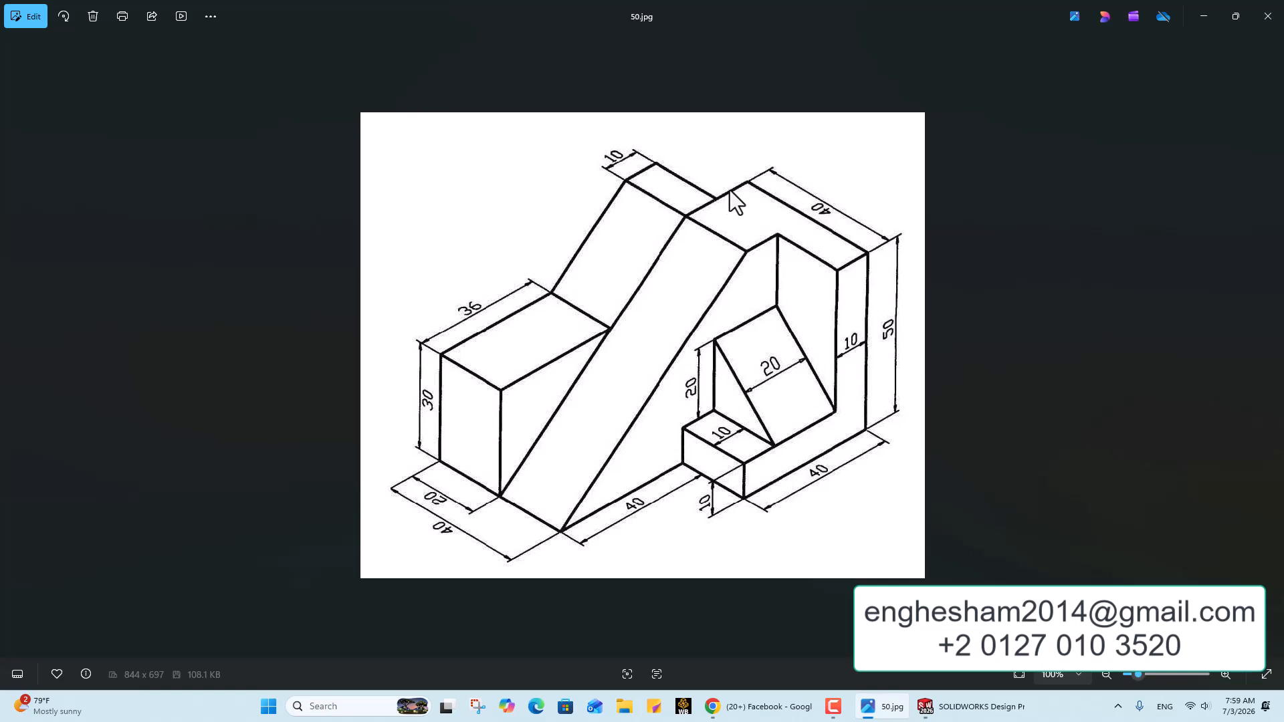
left_click(872, 711)
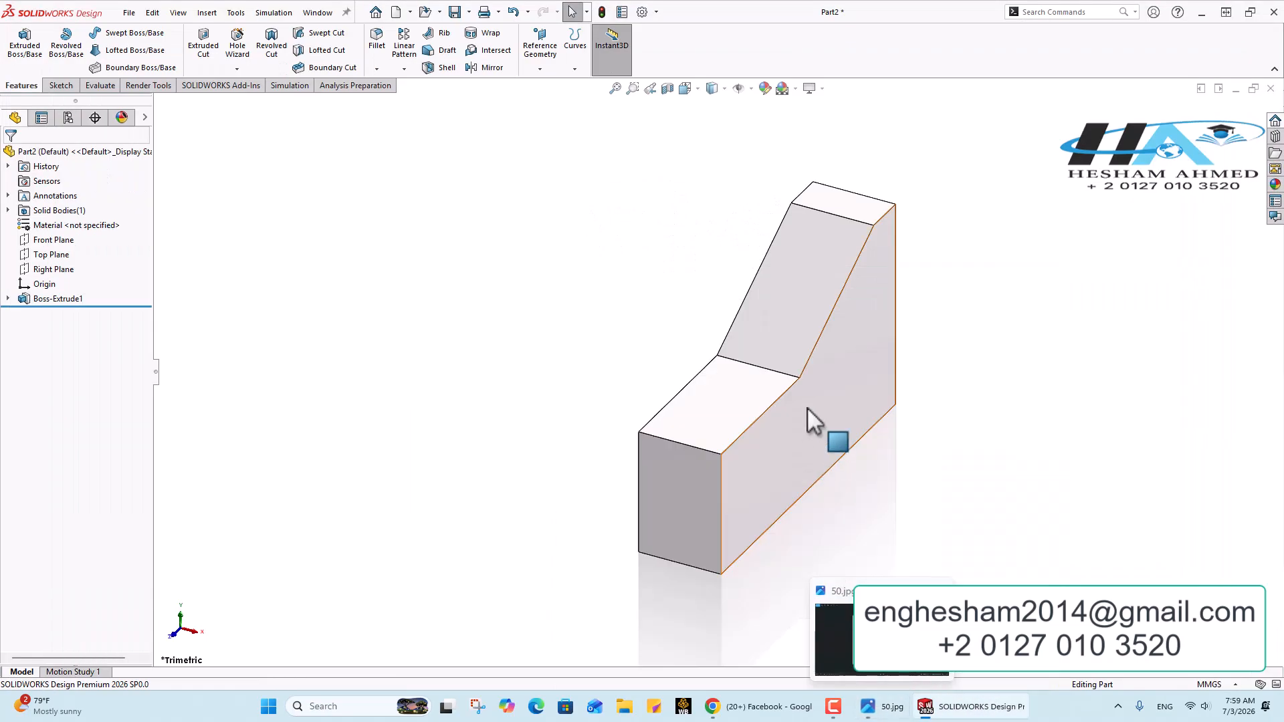
double_click(806, 403)
middle_click_drag(775, 487, 763, 537)
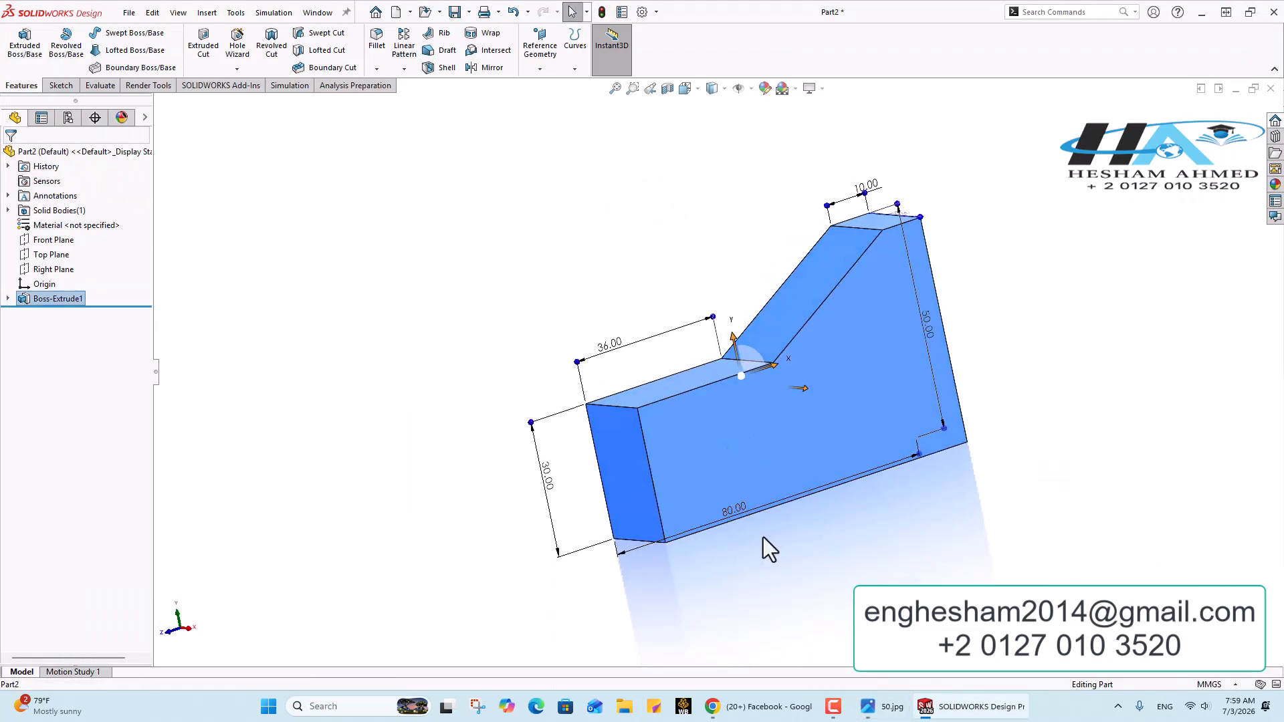
double_click(733, 510)
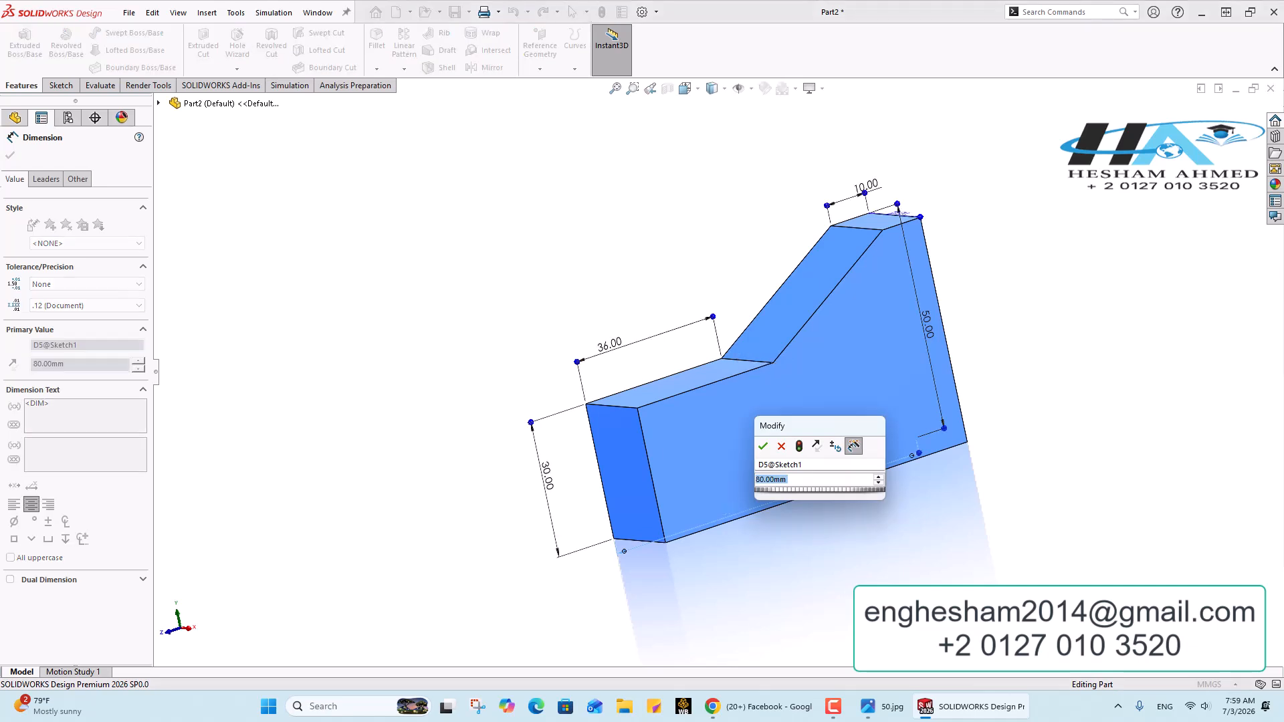
type("70")
key("Return")
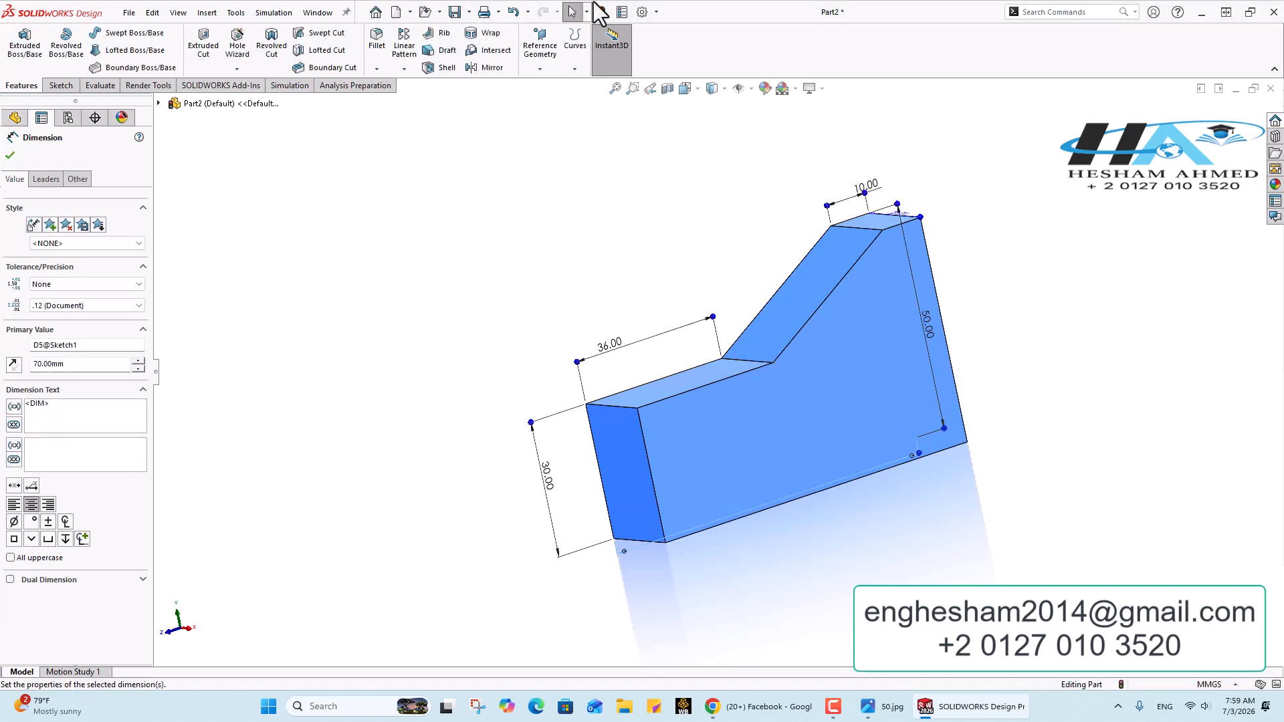
left_click(602, 12)
On the block's large side face, sketch a closed sloped profile from the origin, about 82 mm long and 50 mm high, through the slope's upper corner.
mouse_move(750, 375)
middle_mouse_down()
mouse_move(805, 335)
mouse_move(721, 391)
mouse_move(796, 421)
middle_mouse_up()
left_click(795, 422)
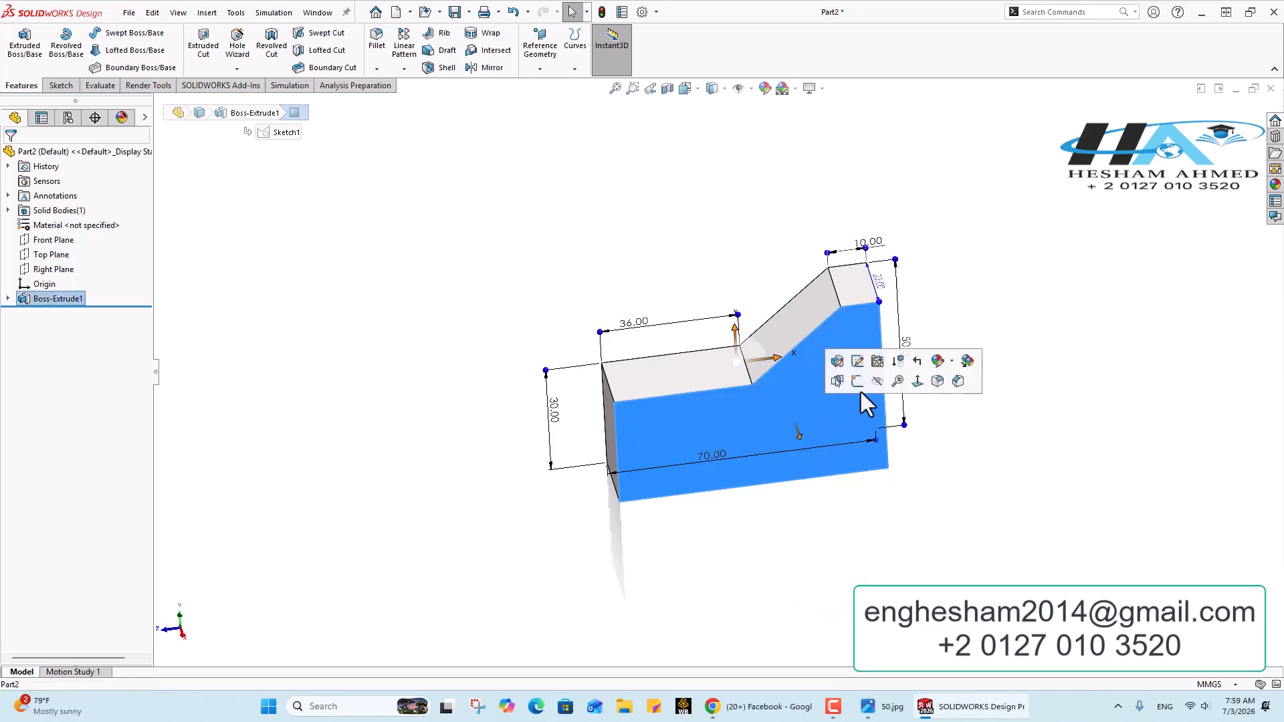
left_click(857, 386)
left_click(892, 707)
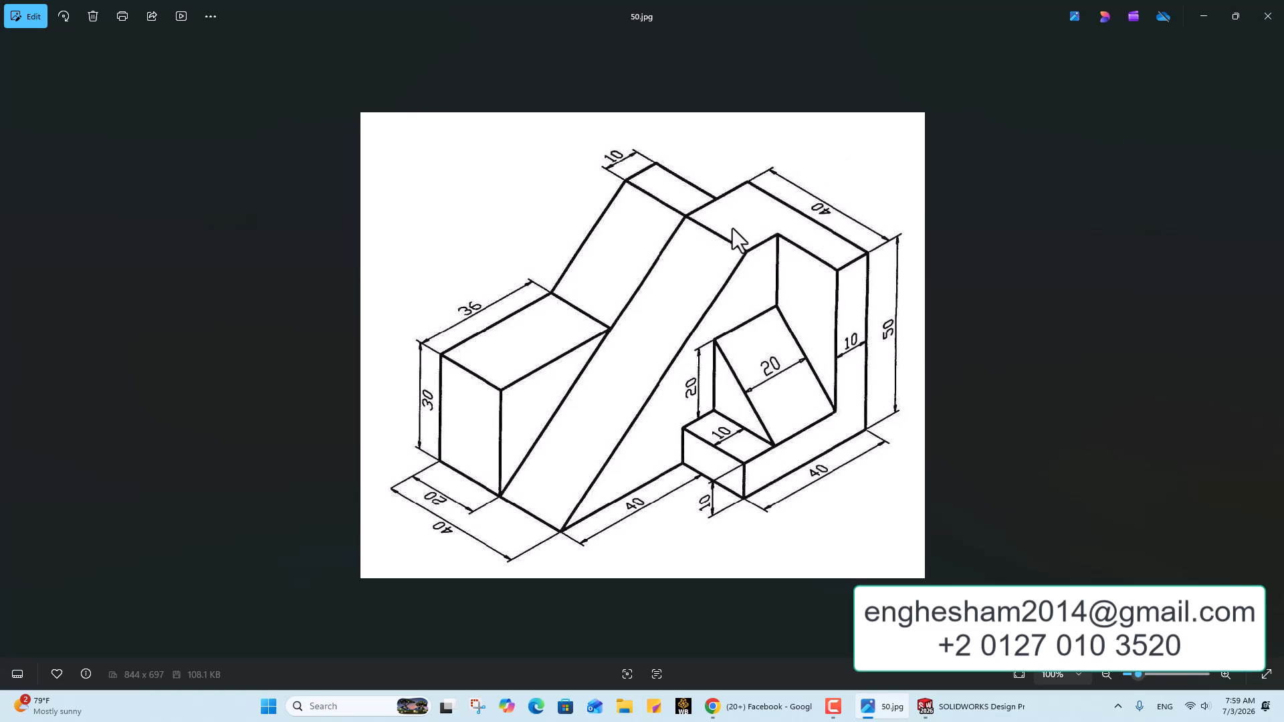
left_click(869, 709)
left_click(89, 35)
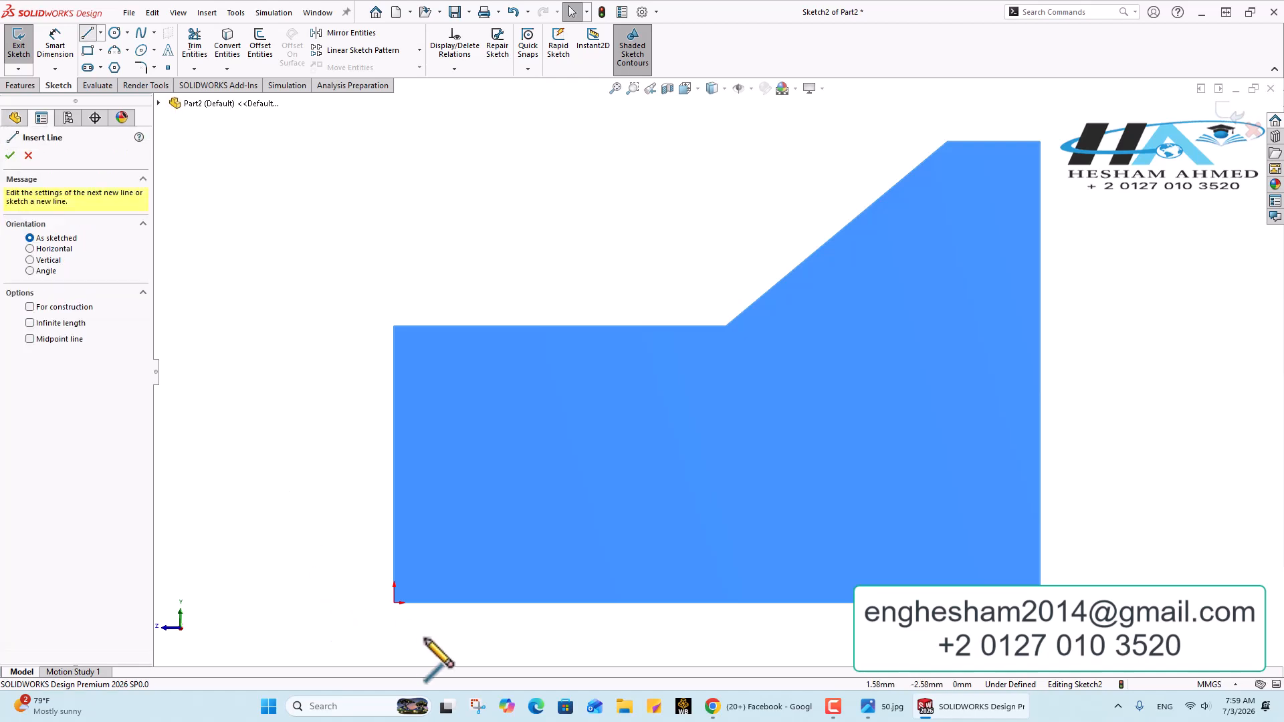
left_click(395, 603)
scroll(394, 602, "up", 2)
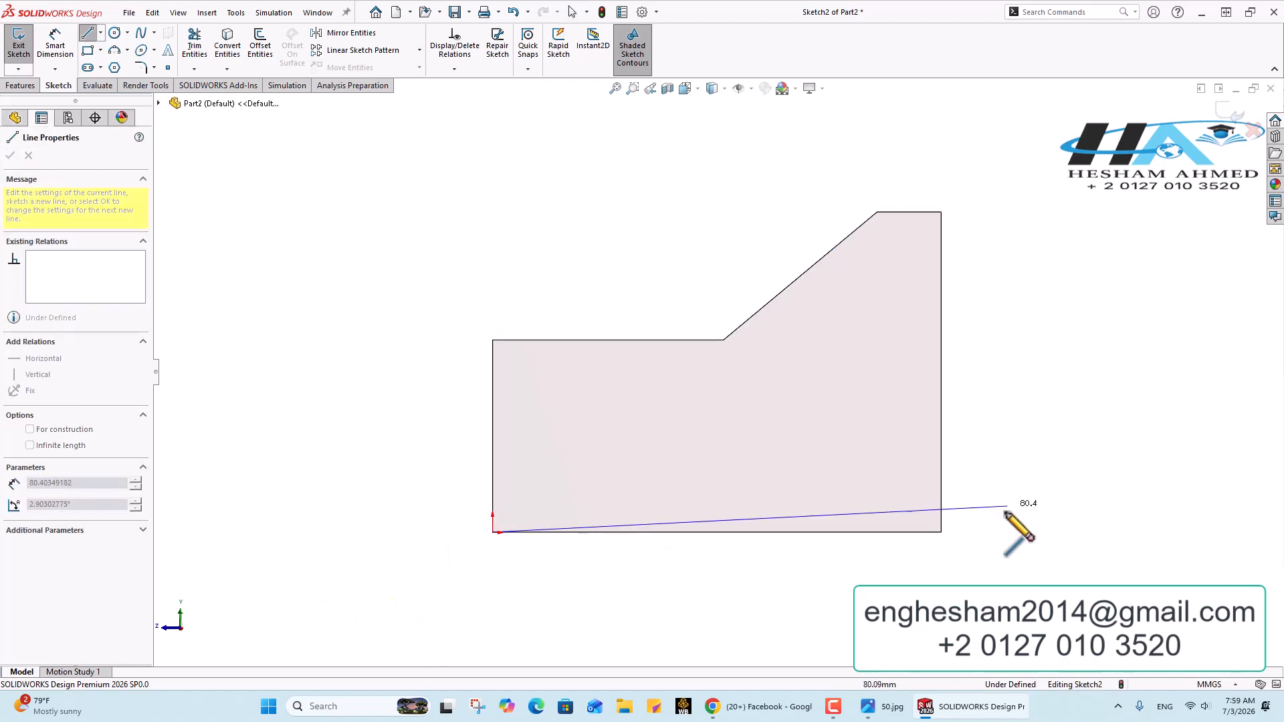
left_click(1019, 533)
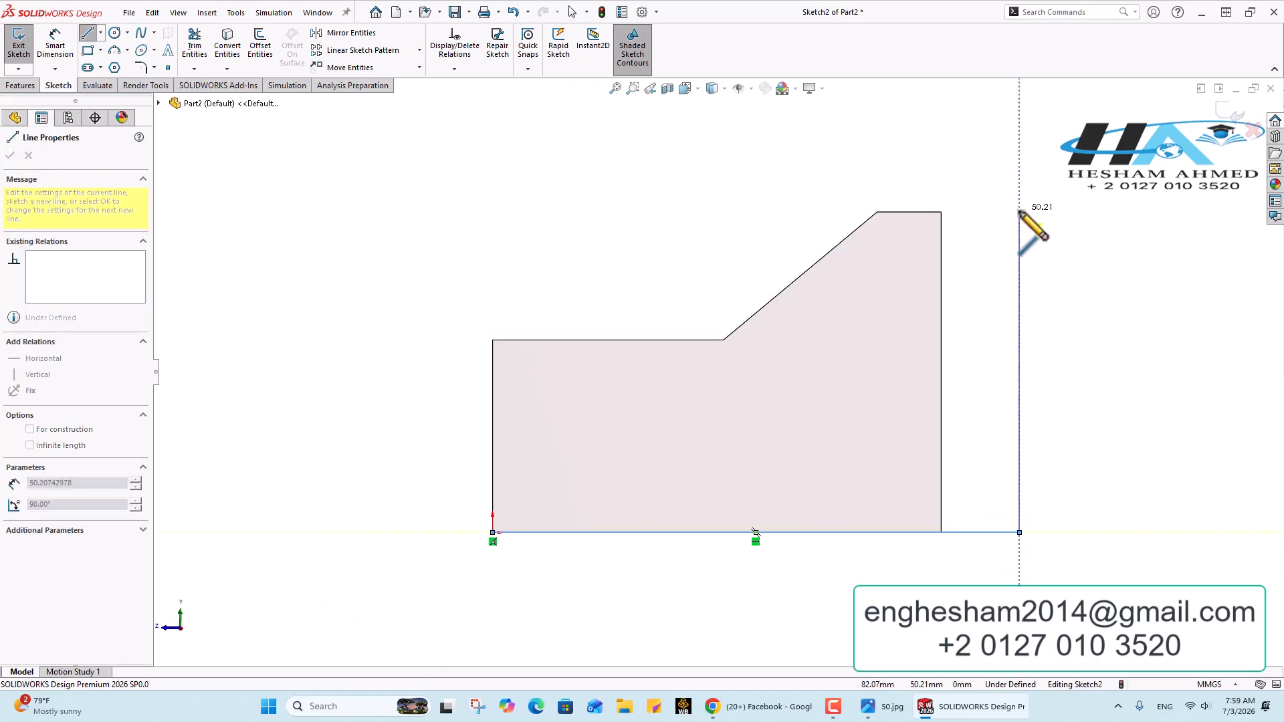
left_click(1020, 213)
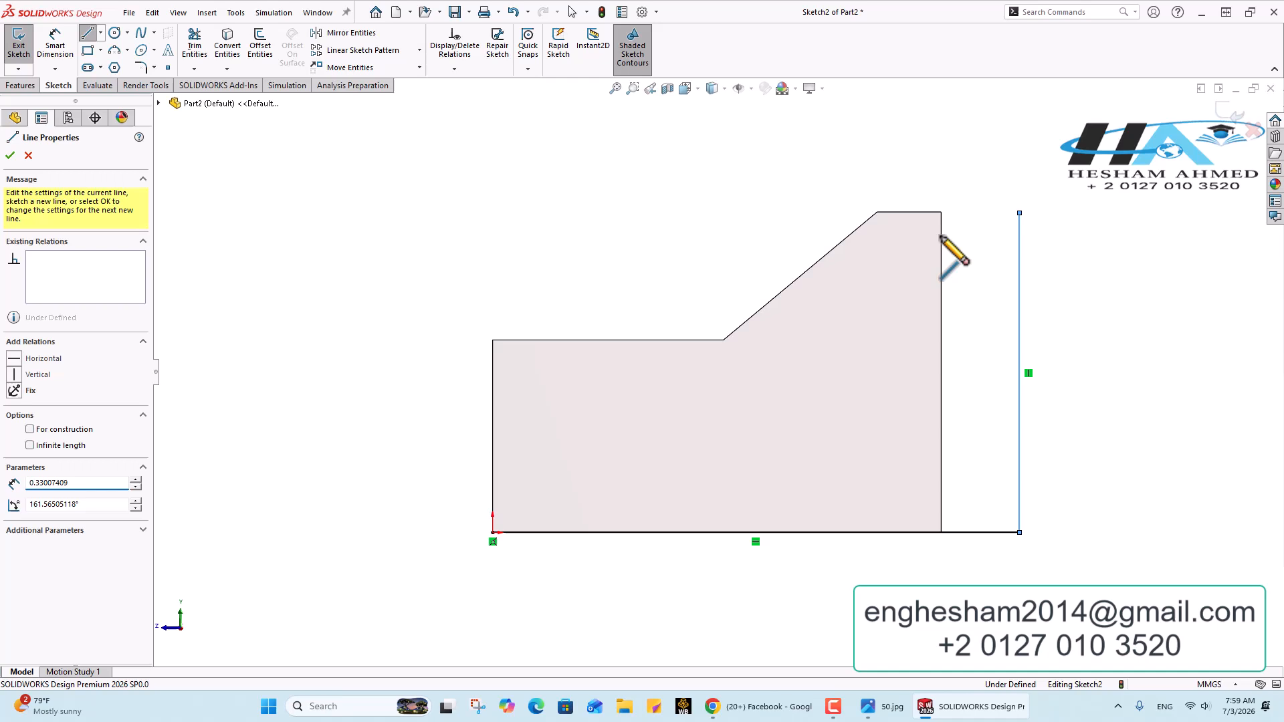
left_click(877, 213)
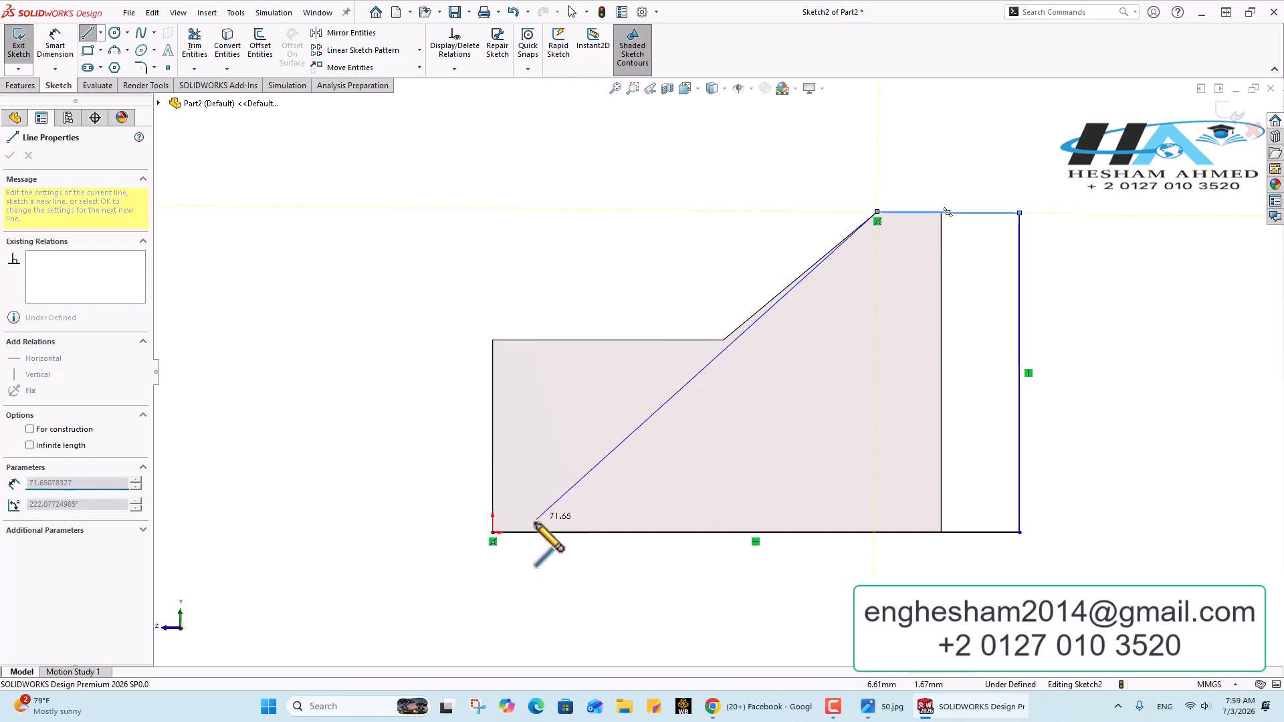
left_click(492, 533)
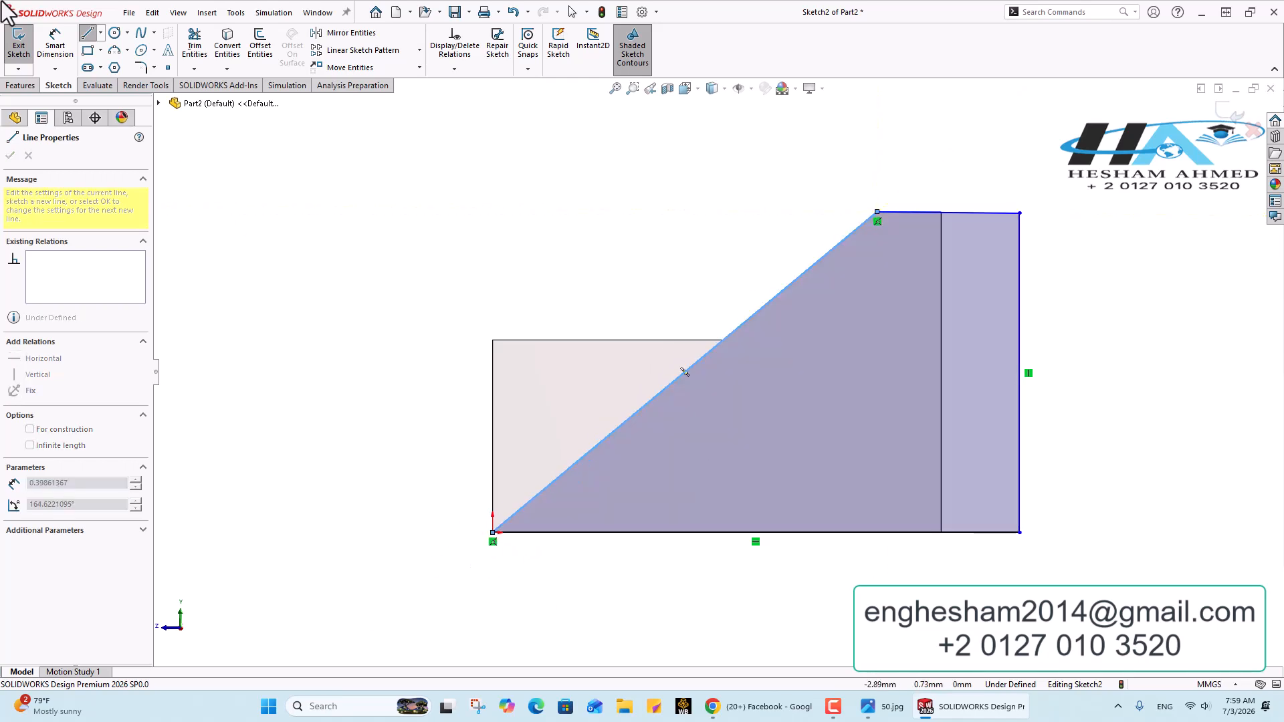
Dimension the new profile's base line to 80 mm.
left_click(55, 45)
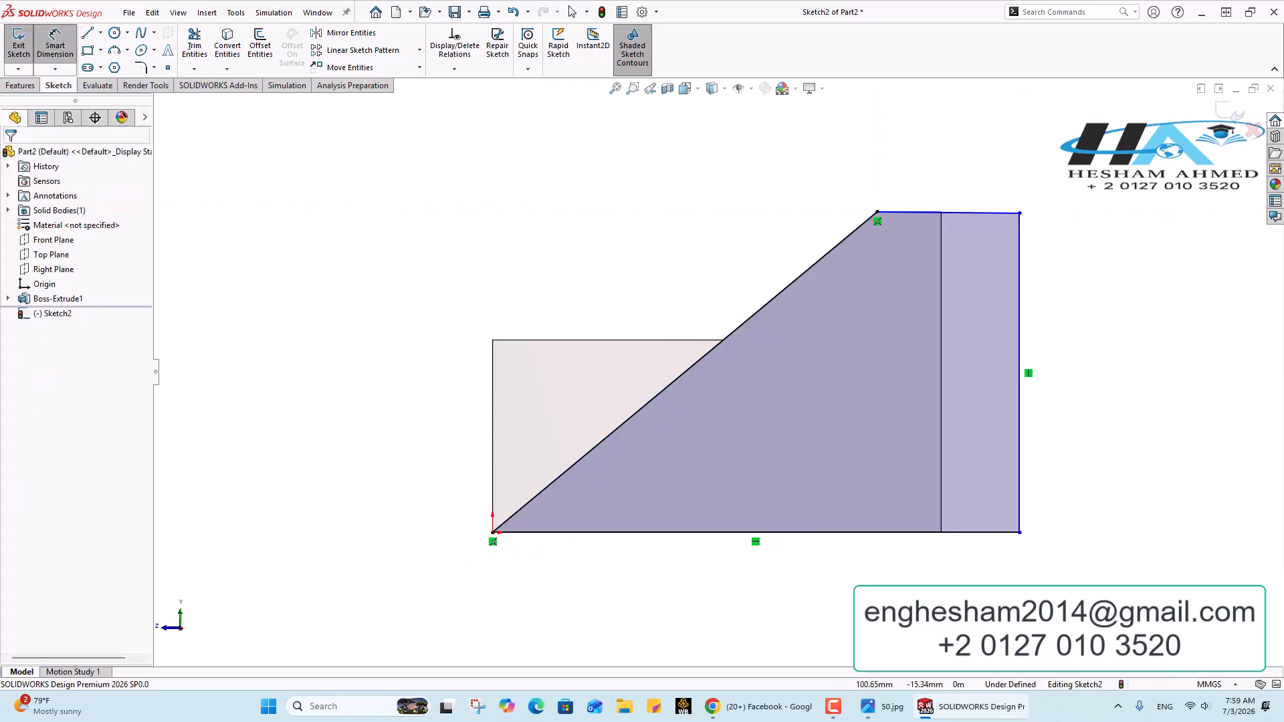
left_click(995, 533)
left_click(1023, 597)
type("80")
key("Return")
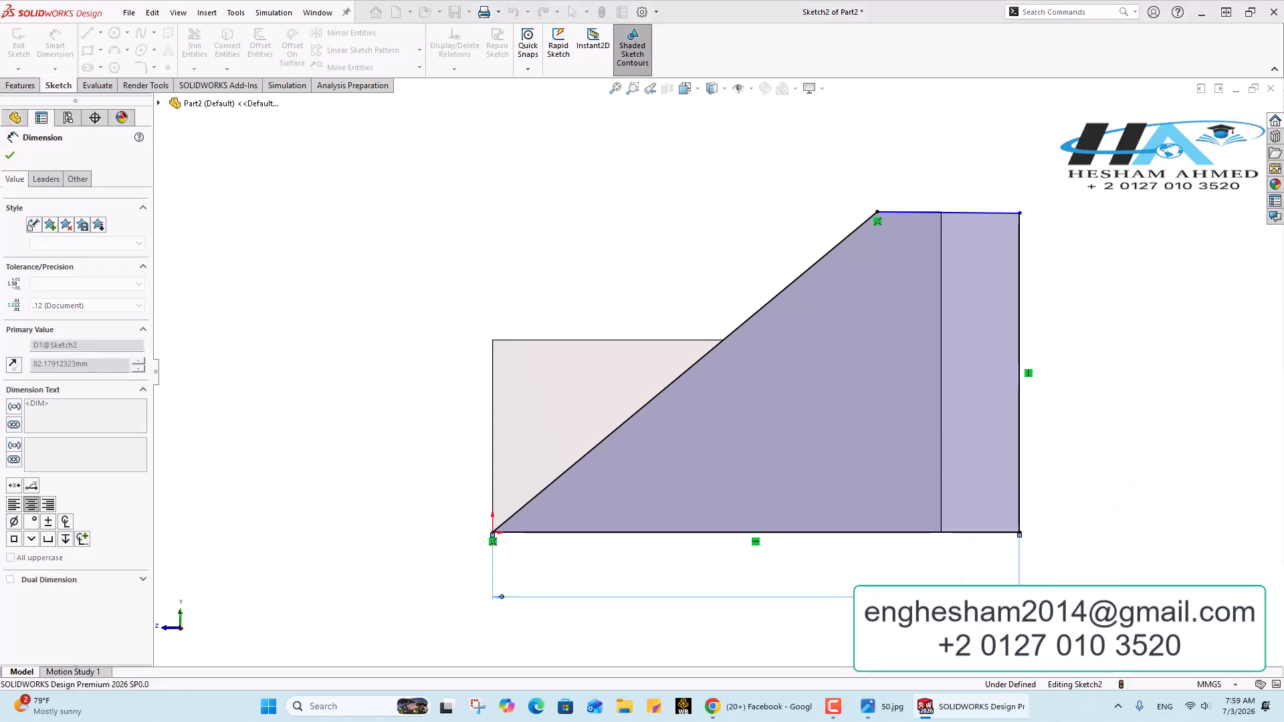
Dimension the new profile's vertical side to 50 mm and try adding a dimension to its top edge.
left_click(1034, 443)
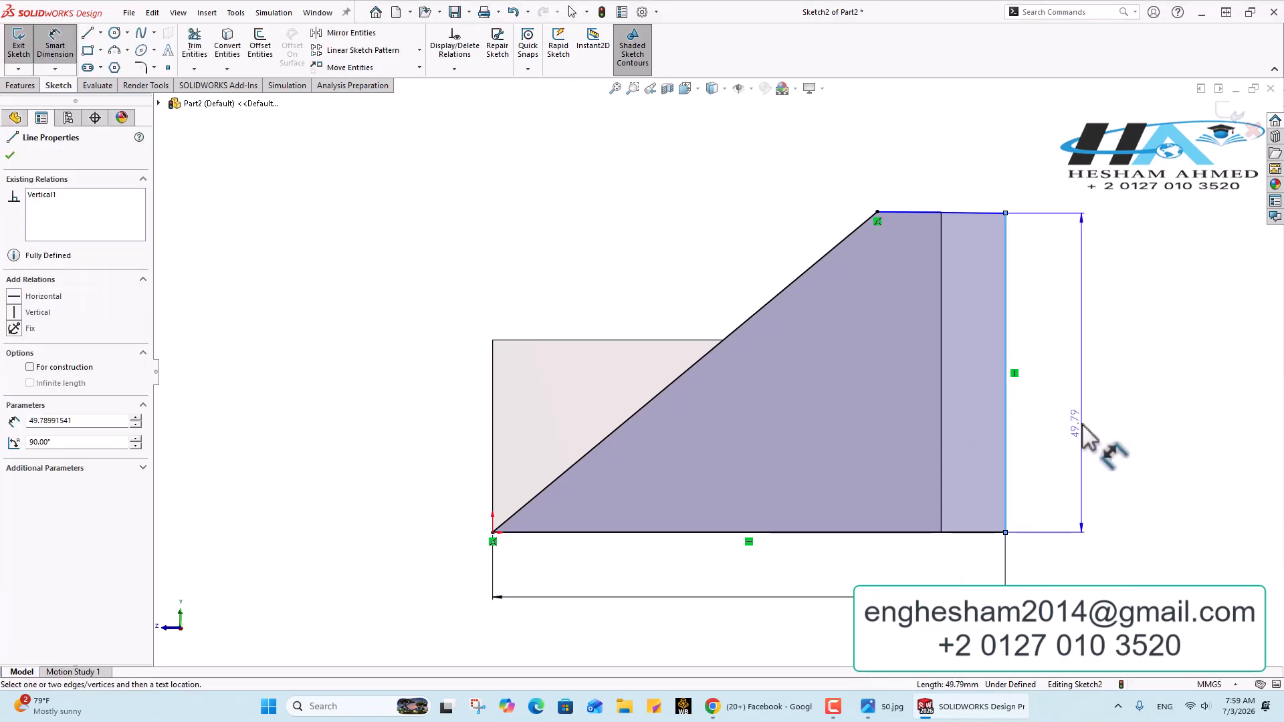
left_click(1070, 438)
type("50")
key("Return")
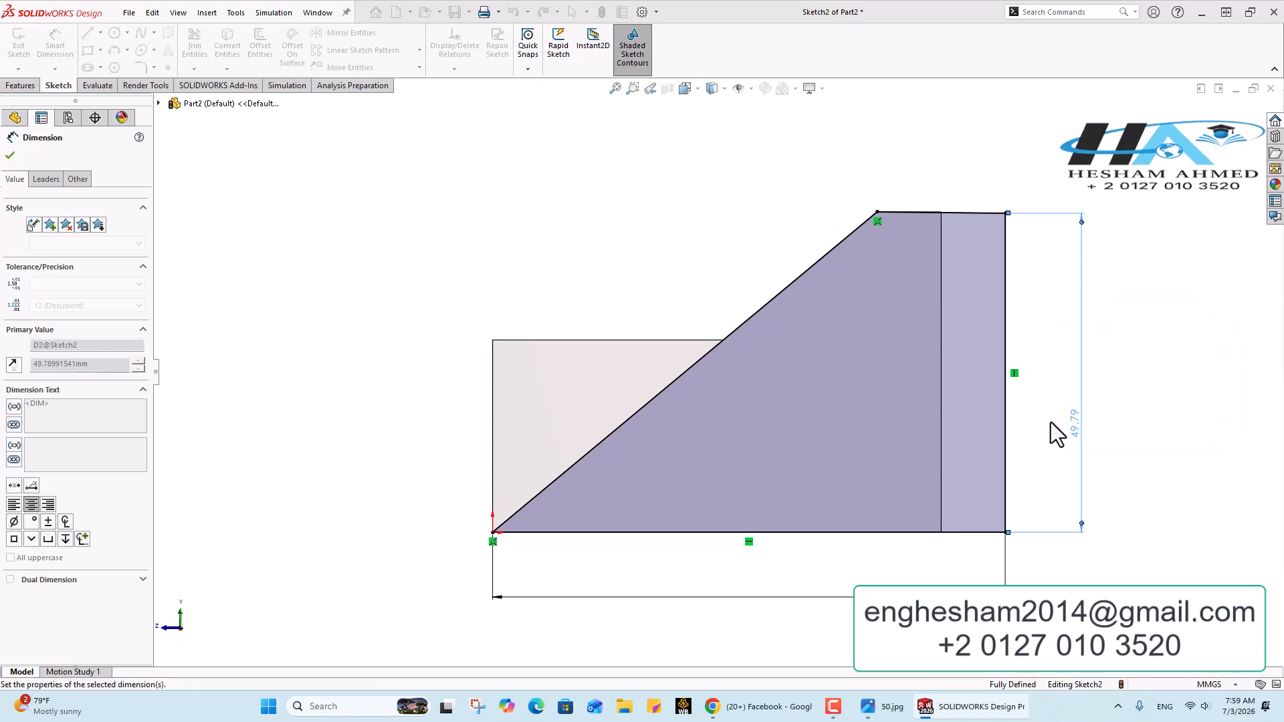
left_click(969, 197)
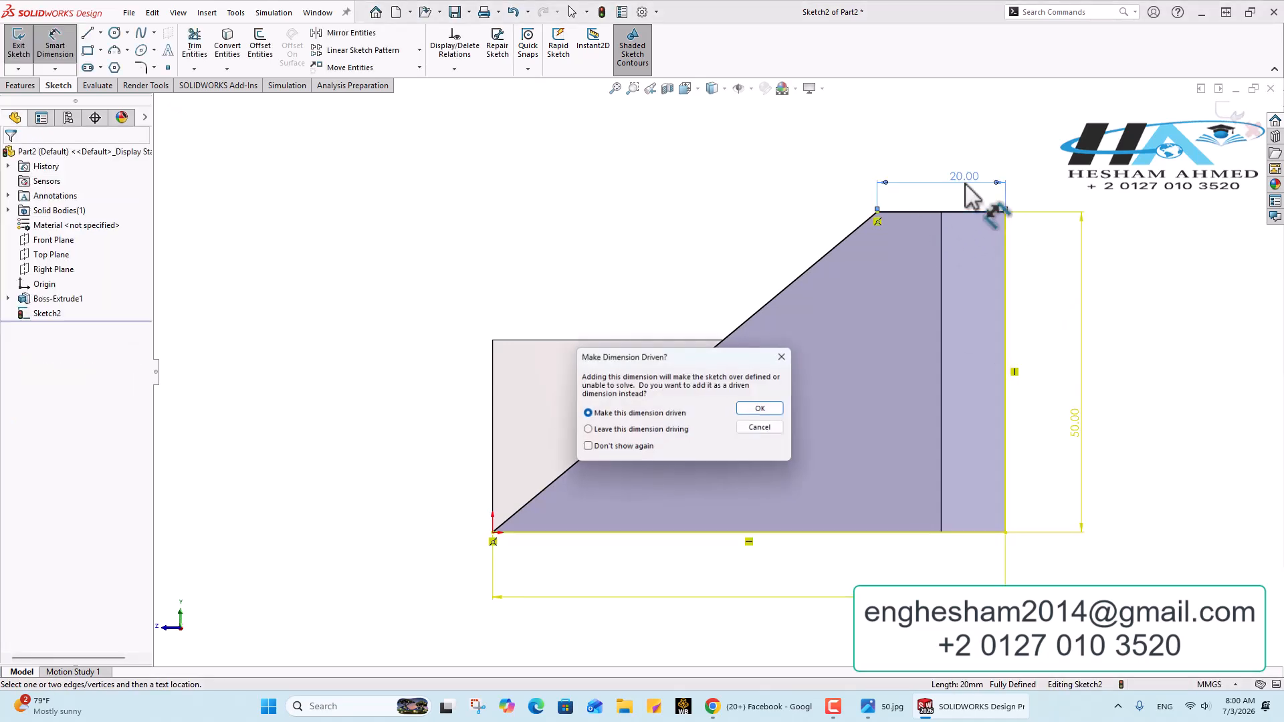
key("Escape")
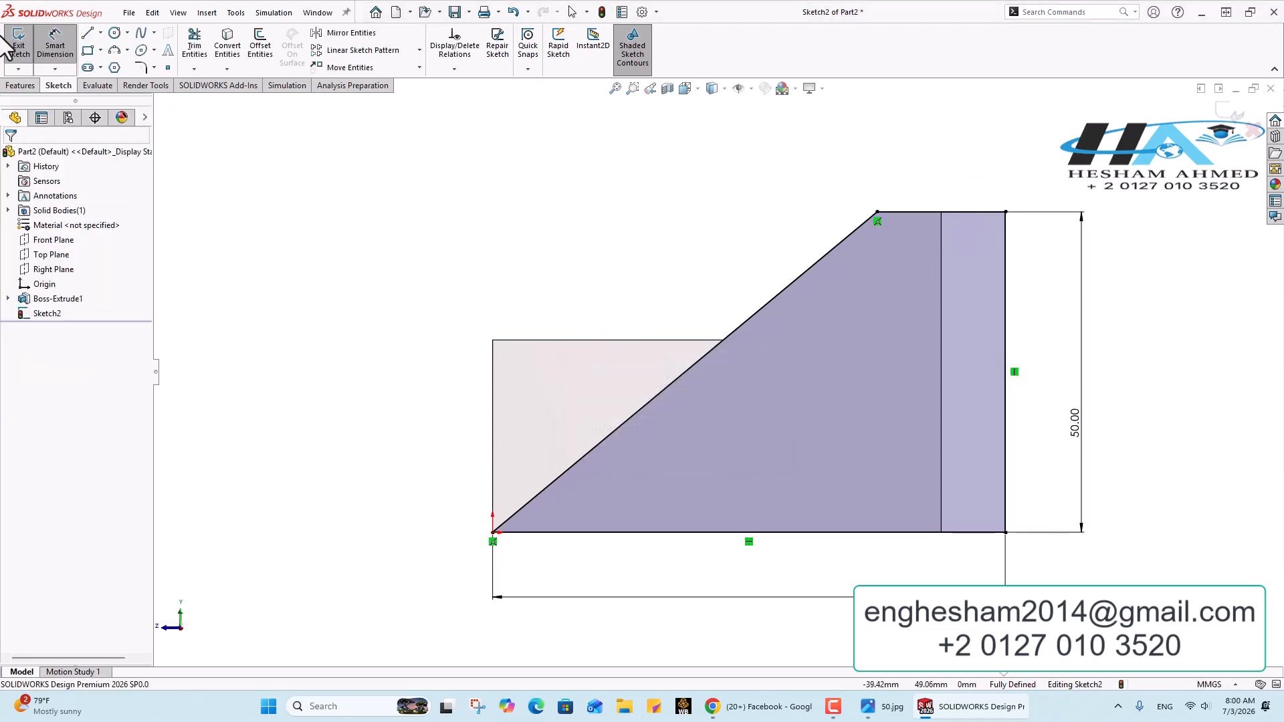
Check the width in the reference drawing and extrude the sloped profile outward 20 mm, merged with the stepped block.
left_click(20, 85)
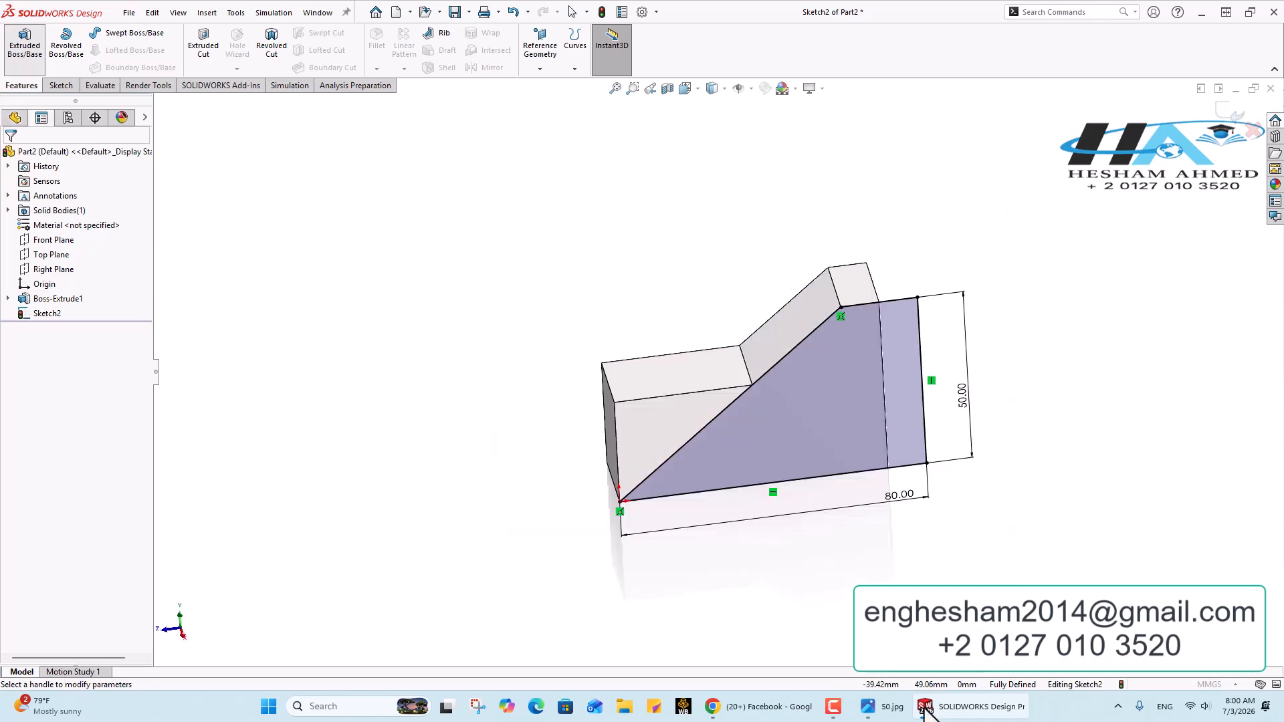
left_click(876, 713)
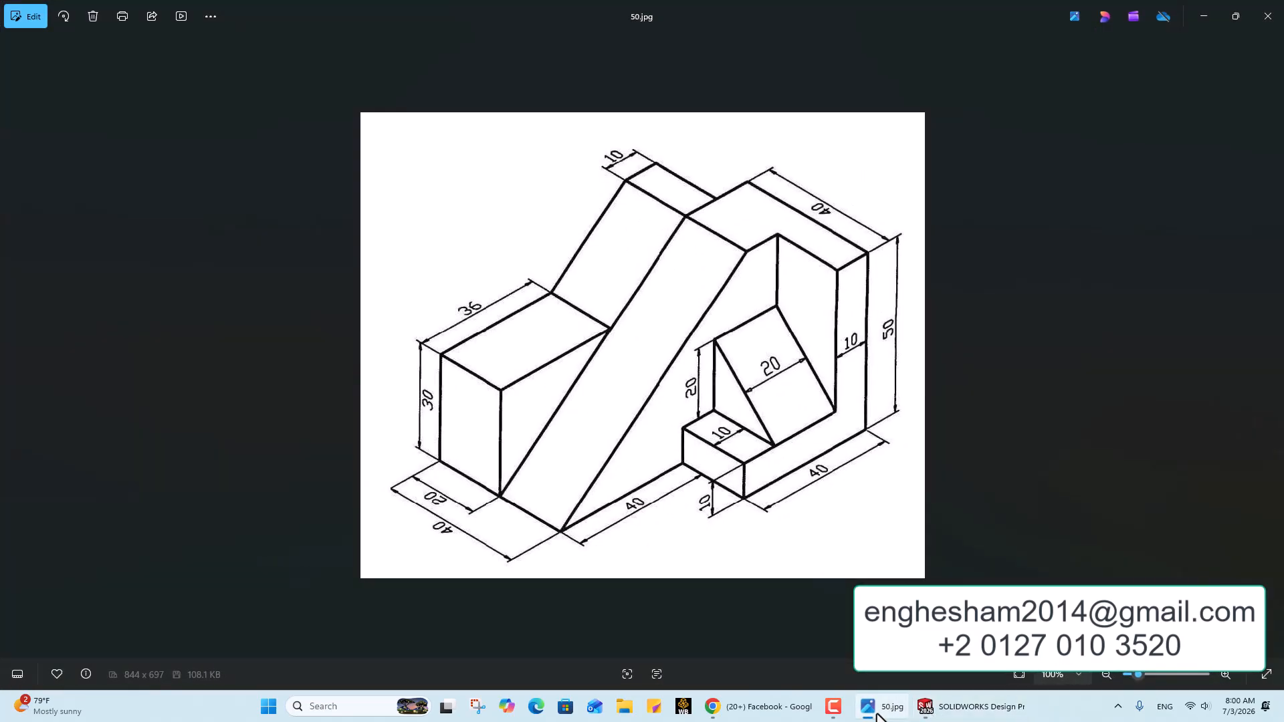
left_click(876, 713)
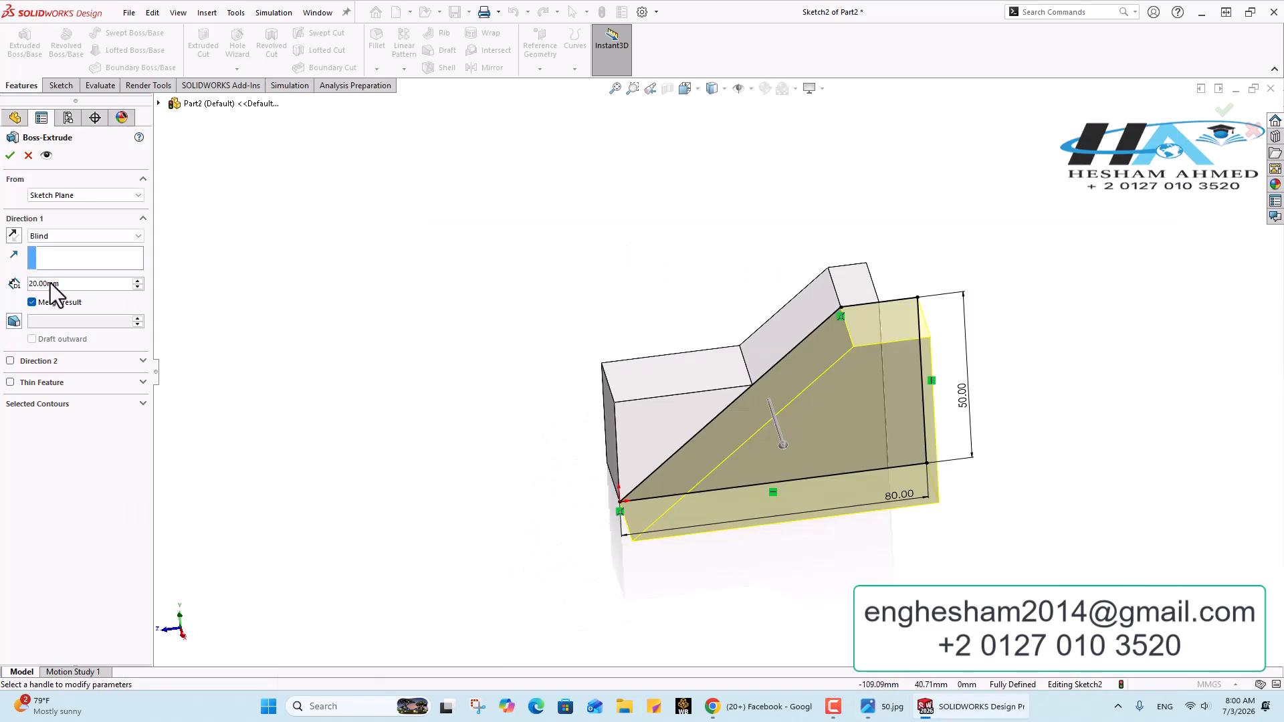
left_click(11, 156)
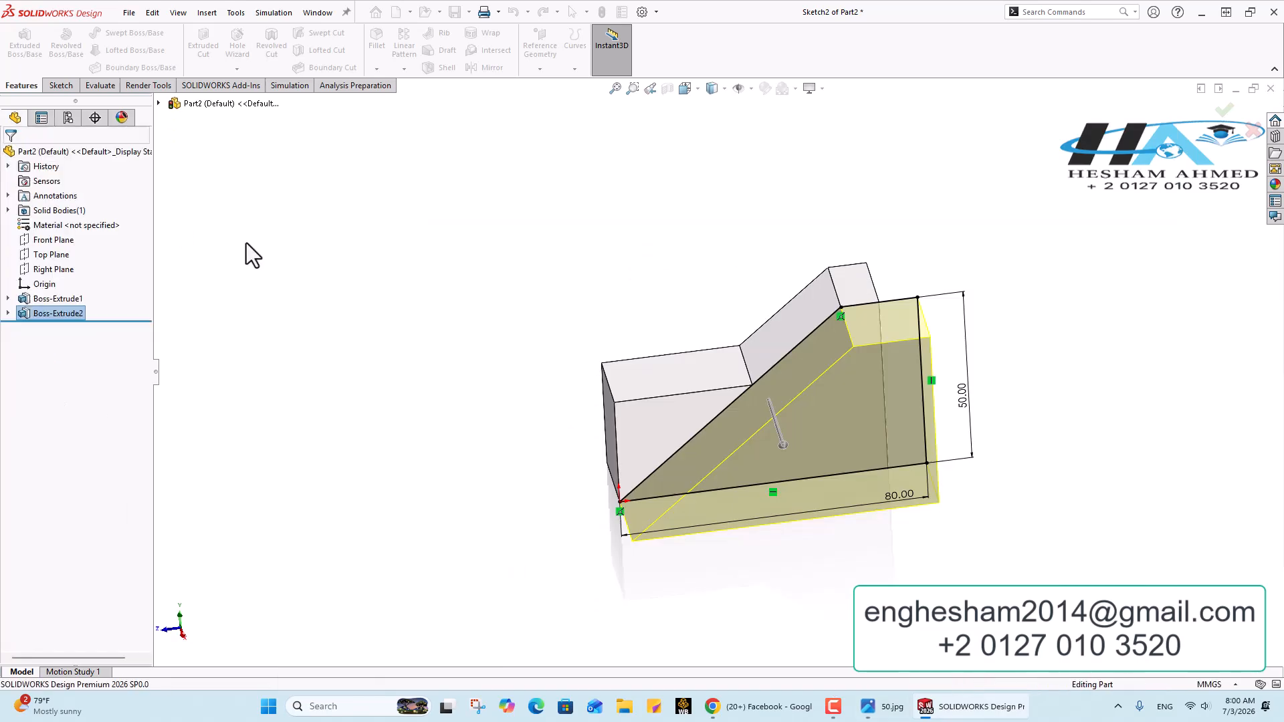
middle_click_drag(564, 364, 874, 485)
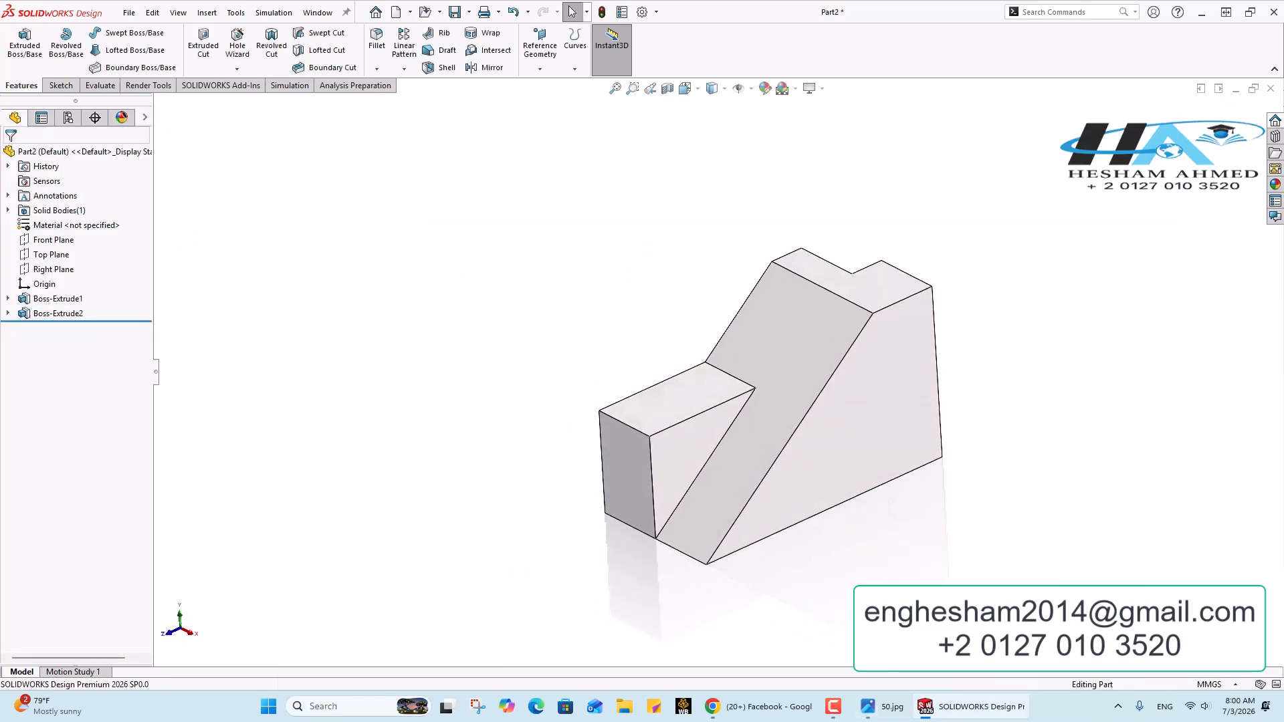
Compare the model with the reference drawing and edit the second extrusion to turn off Merge result.
left_click(881, 709)
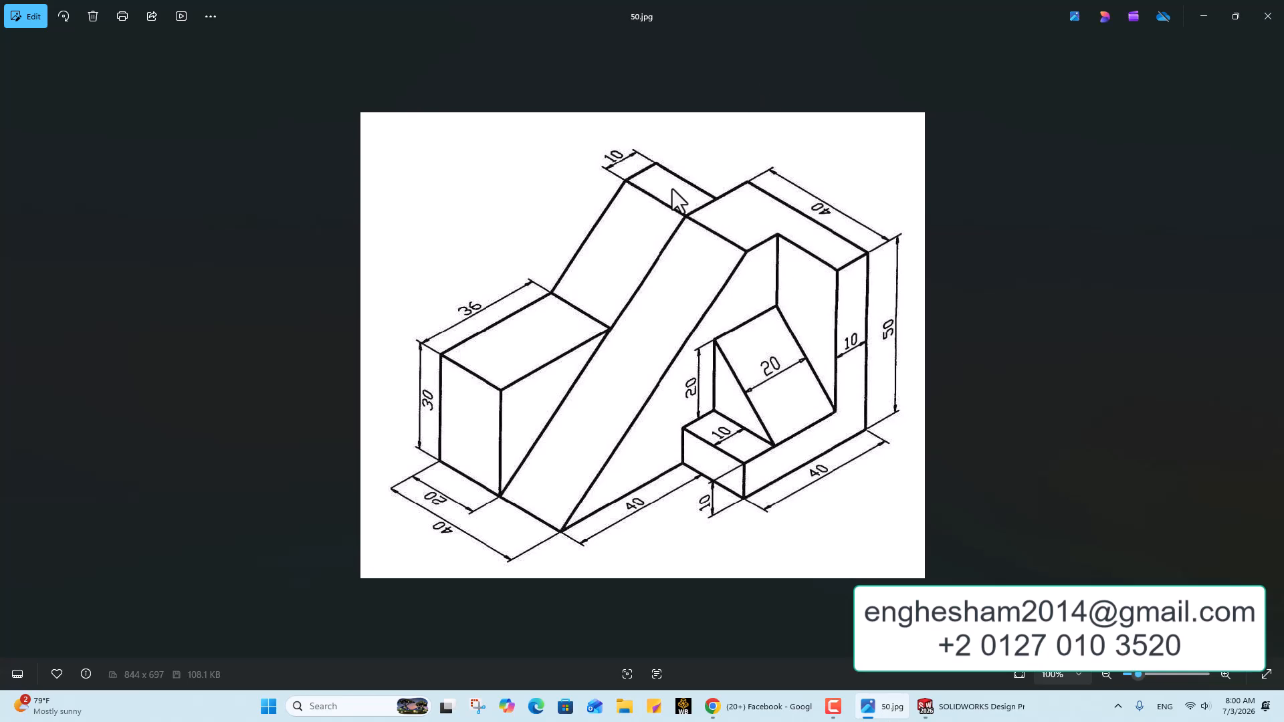
left_click(973, 706)
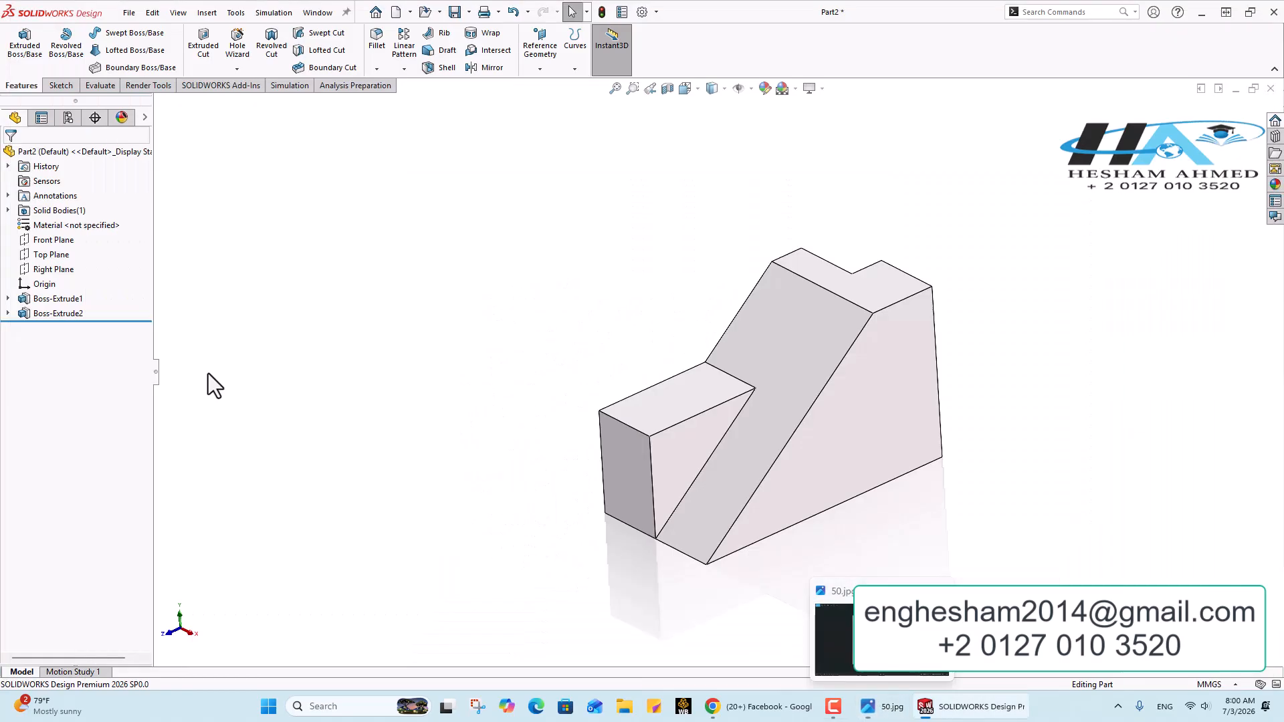
left_click(47, 315)
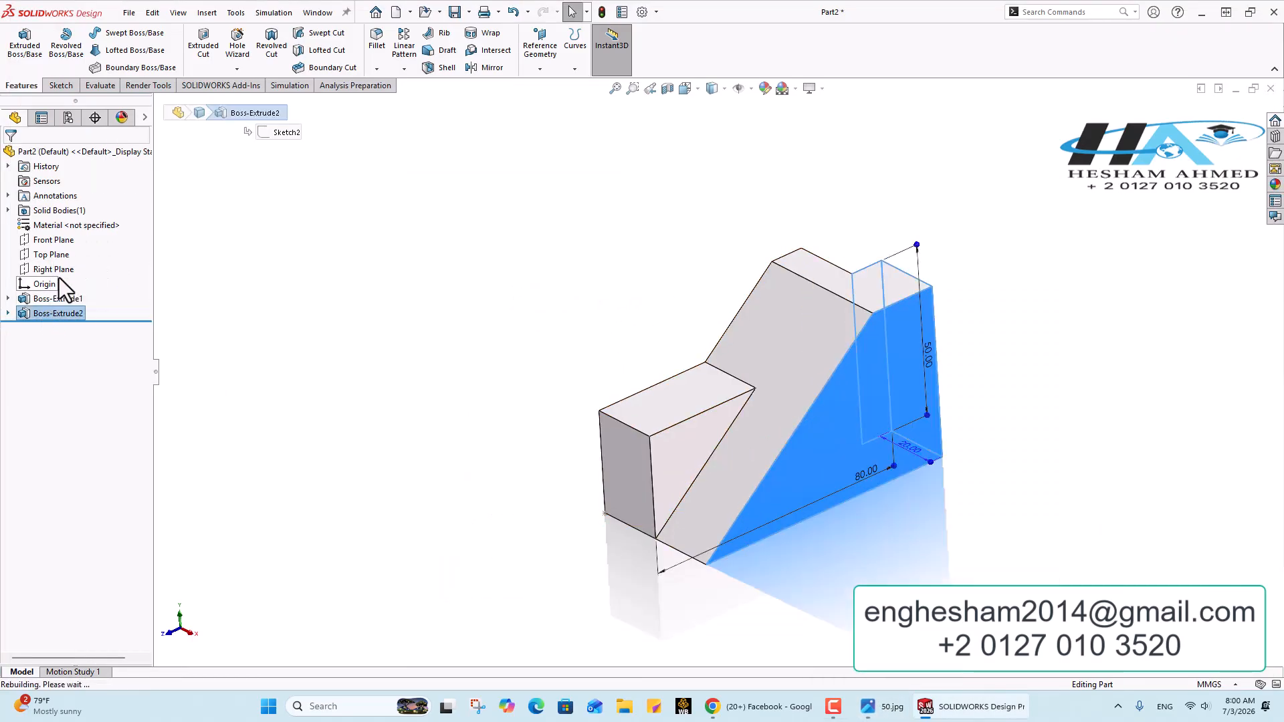
left_click(59, 279)
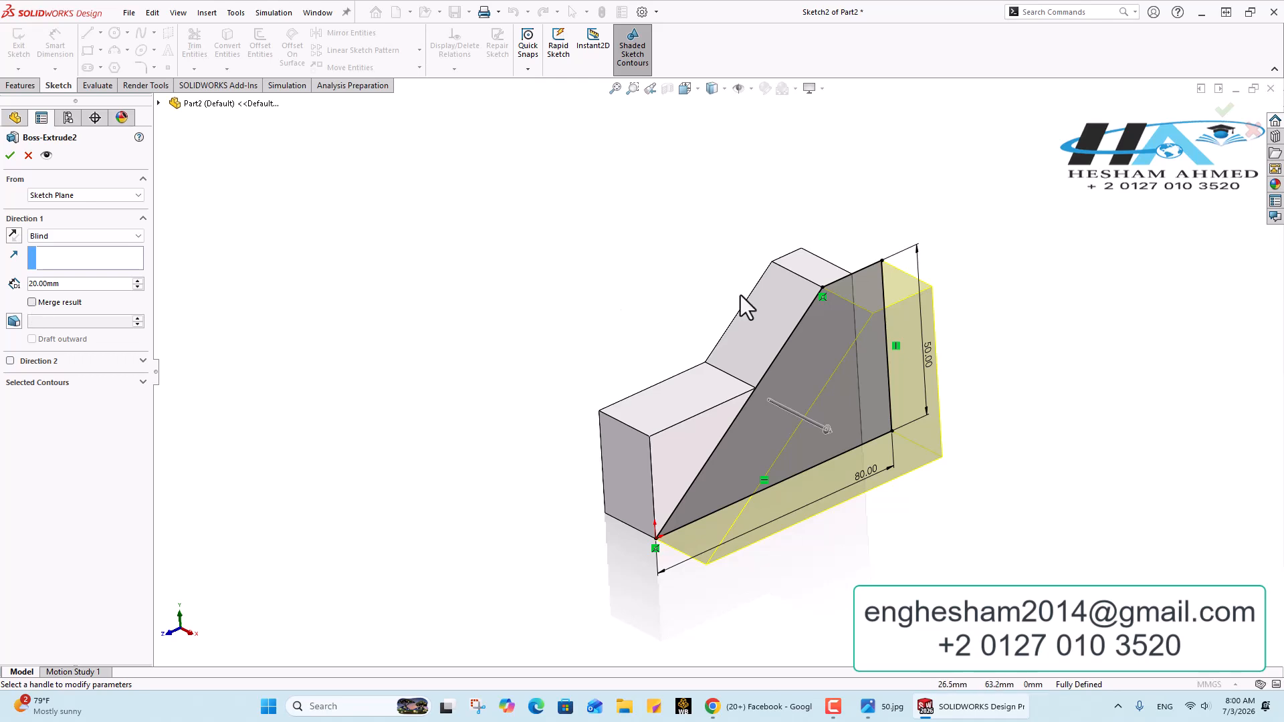
left_click(9, 156)
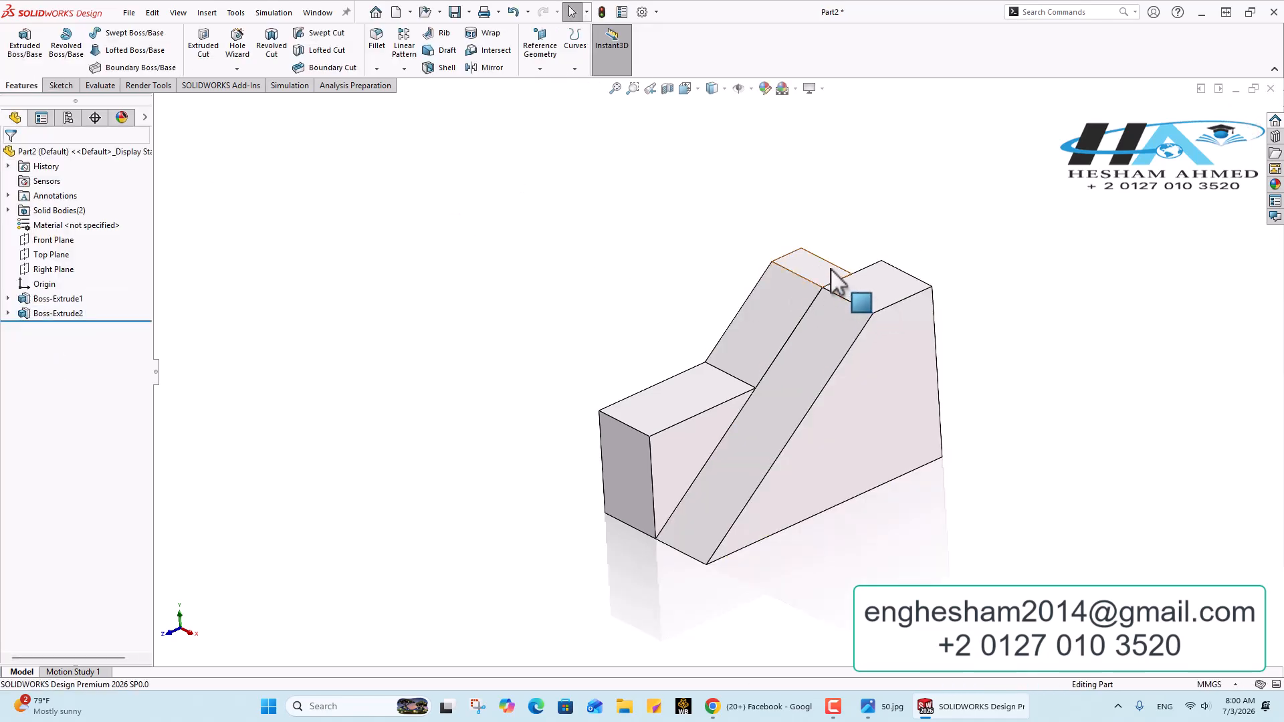
Check the reference drawing and open a new sketch on the sloped body's outer face.
left_click(883, 707)
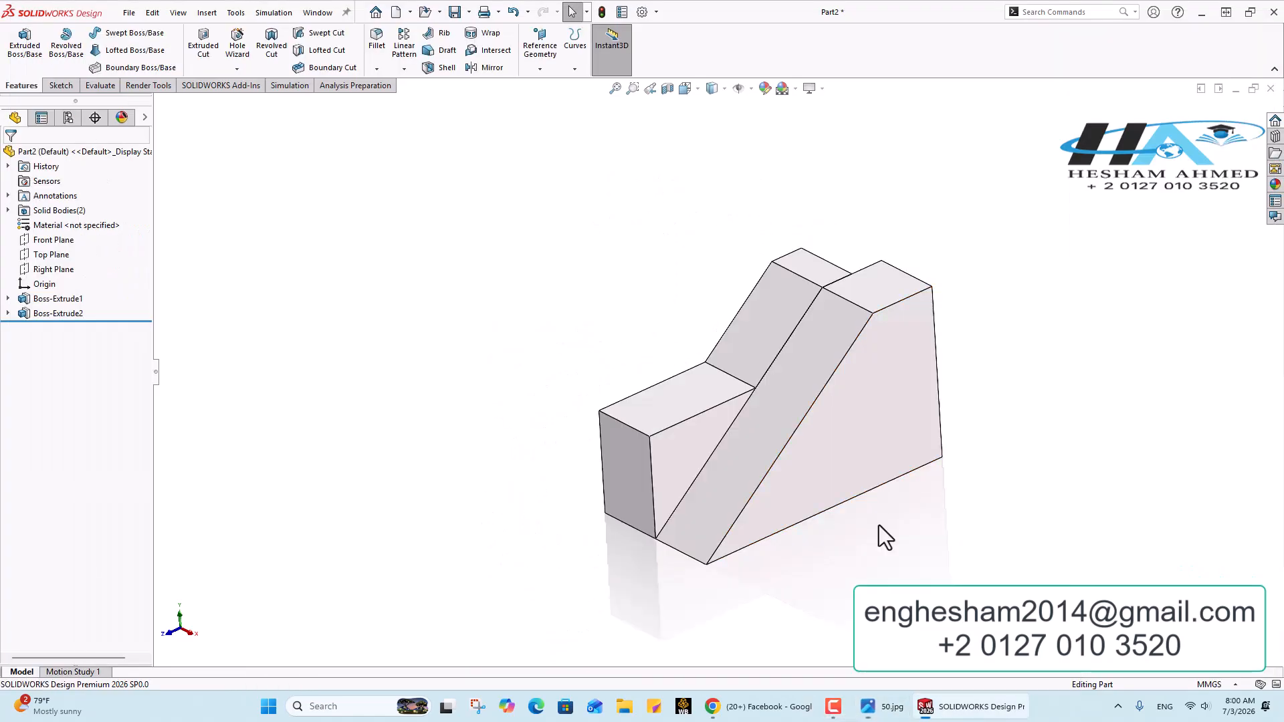
left_click(870, 706)
left_click(871, 460)
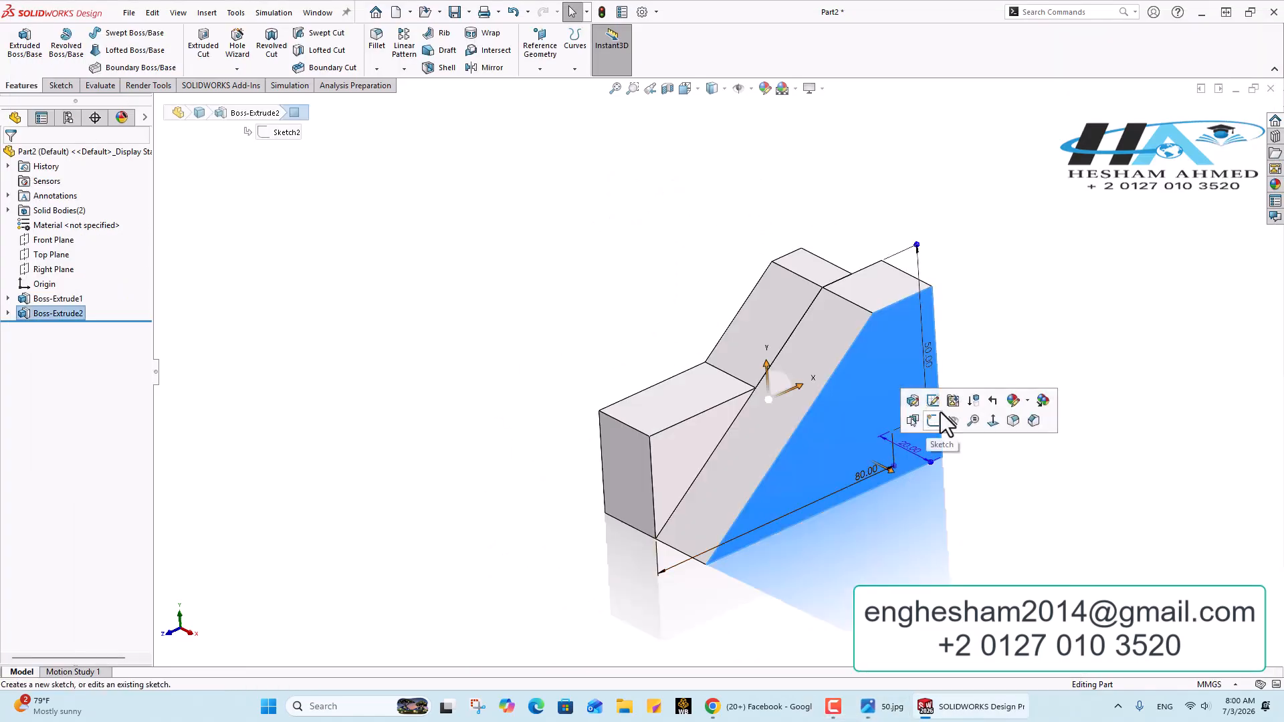
left_click(936, 424)
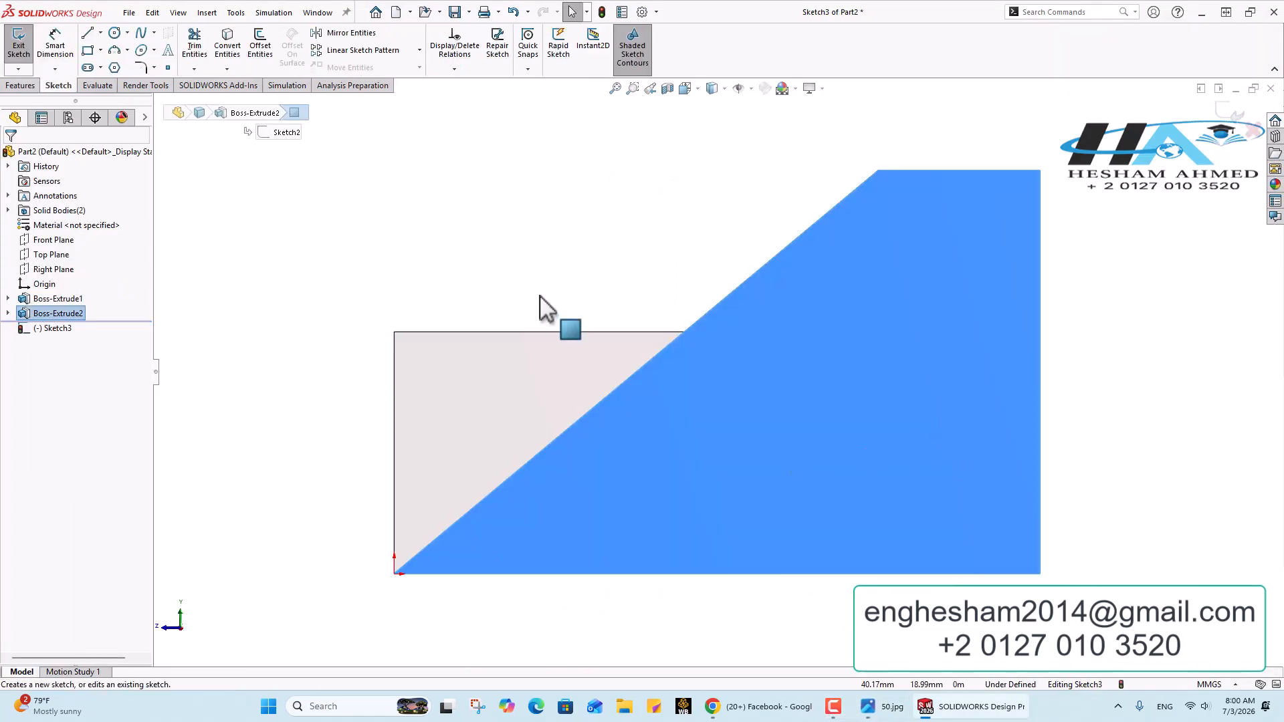
Sketch a closed L-shaped profile about 25 mm wide and 28 mm high along the face's base and vertical back edge.
left_click(88, 33)
left_click(836, 574)
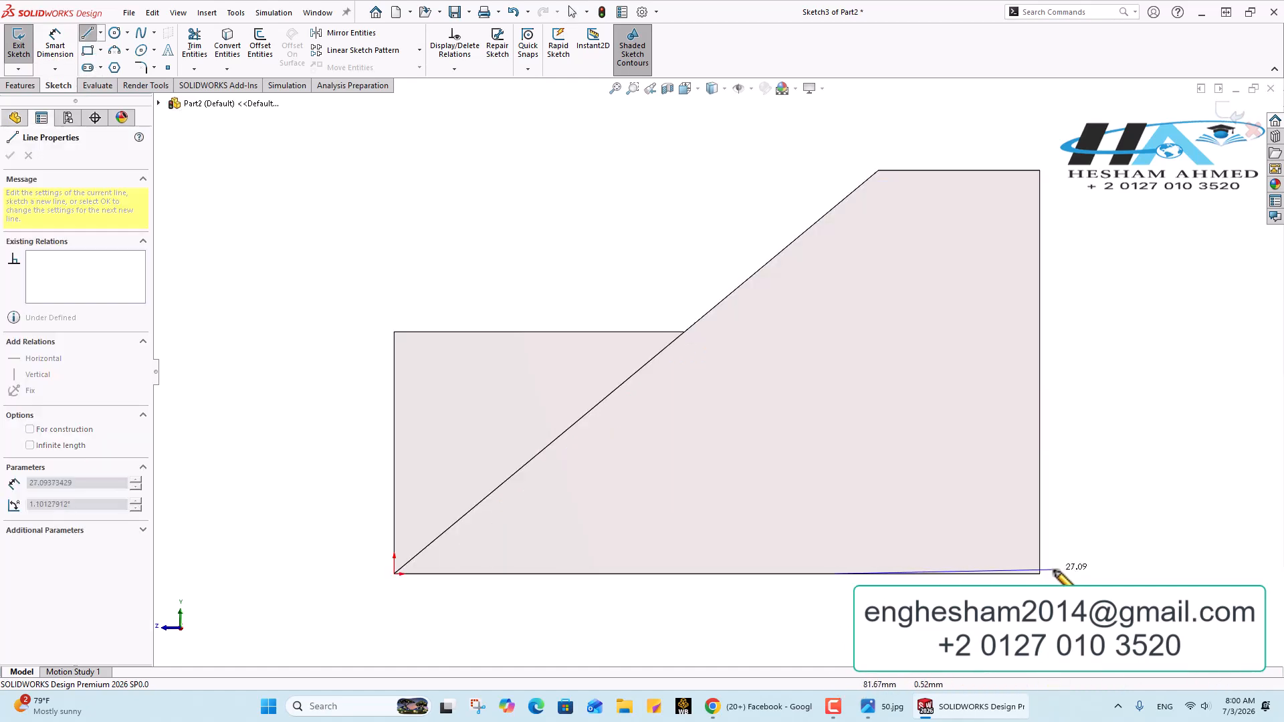
left_click(1039, 573)
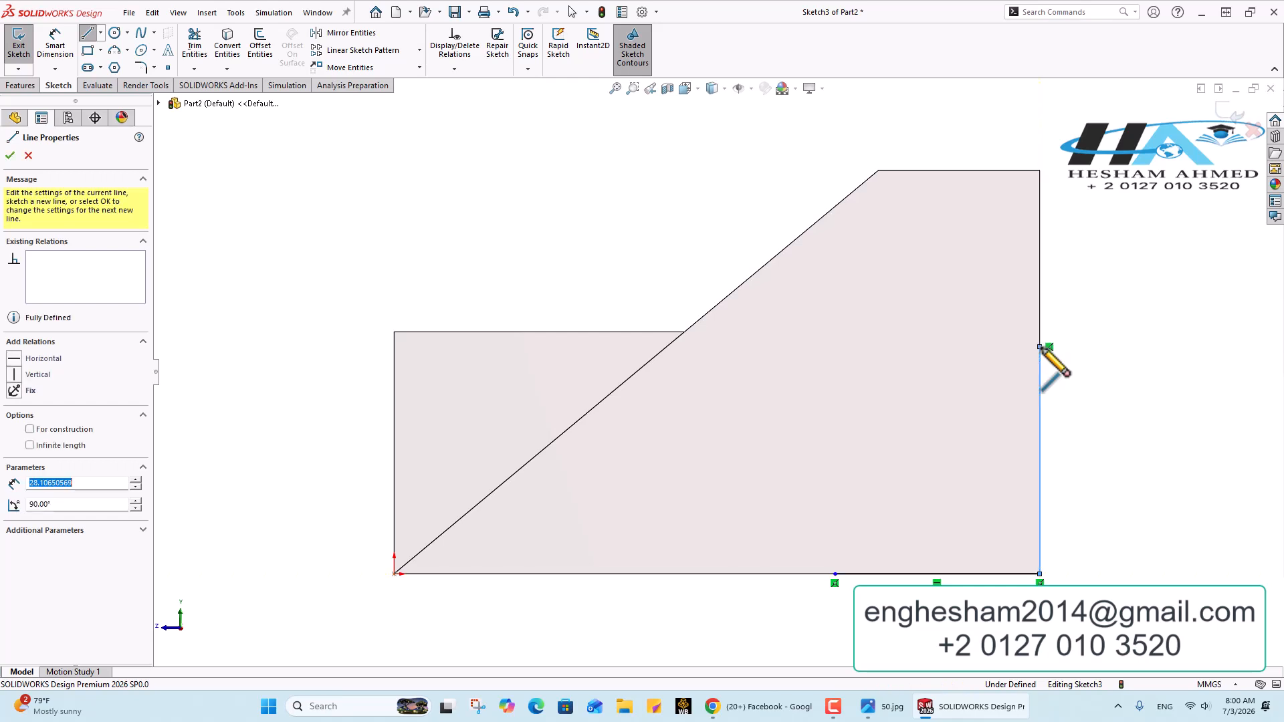
left_click(1039, 346)
left_click(956, 347)
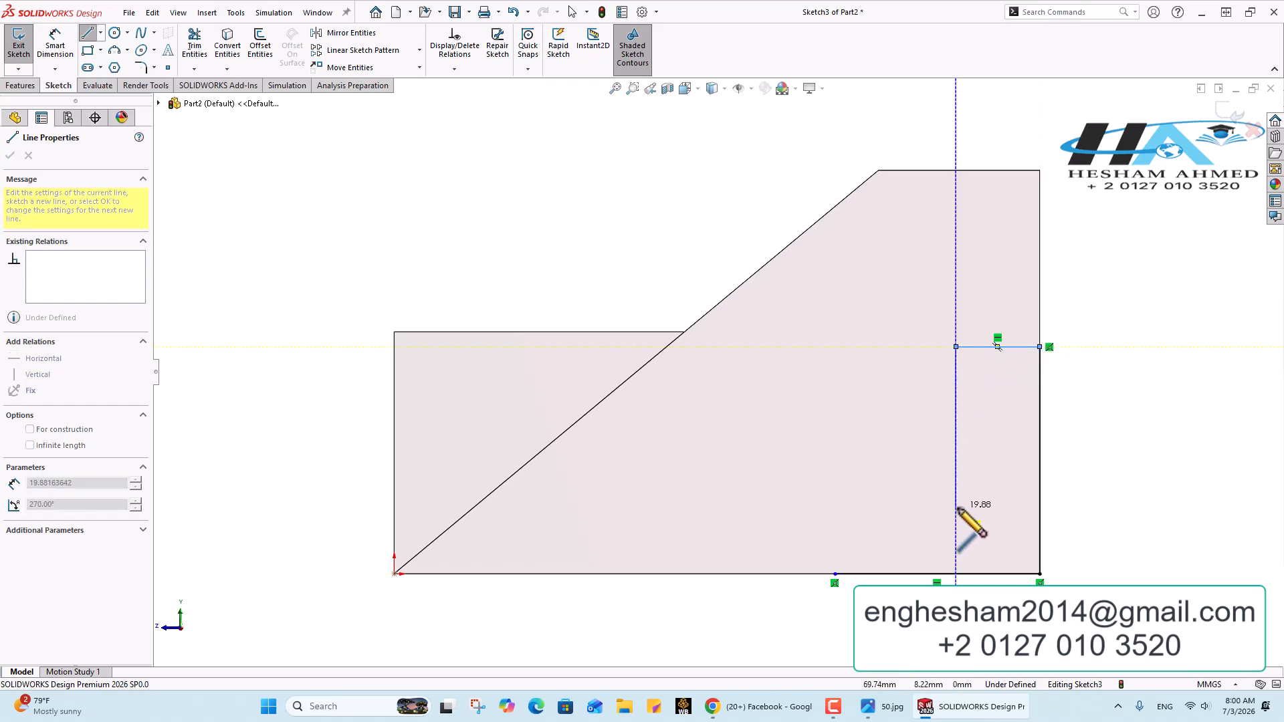
left_click(955, 507)
left_click(835, 507)
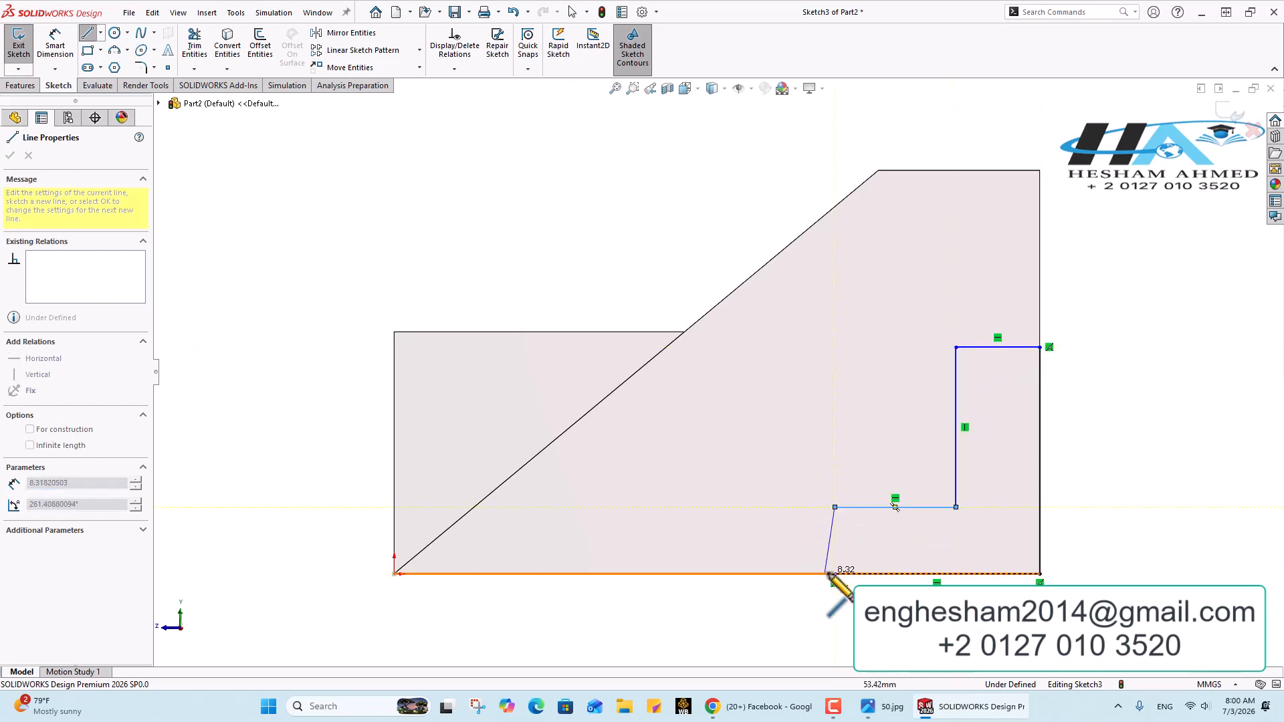
left_click(834, 573)
Check the reference drawing and dimension the L profile's base line to 40 mm.
left_click(42, 50)
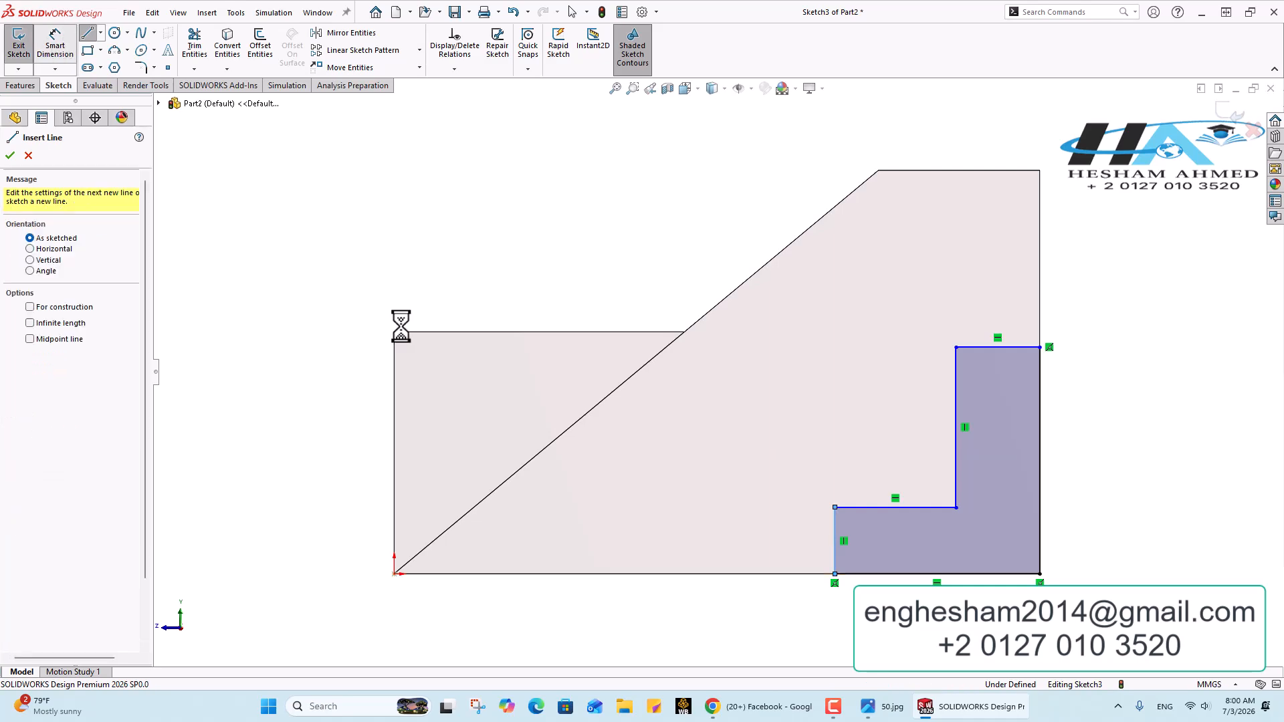
left_click(875, 710)
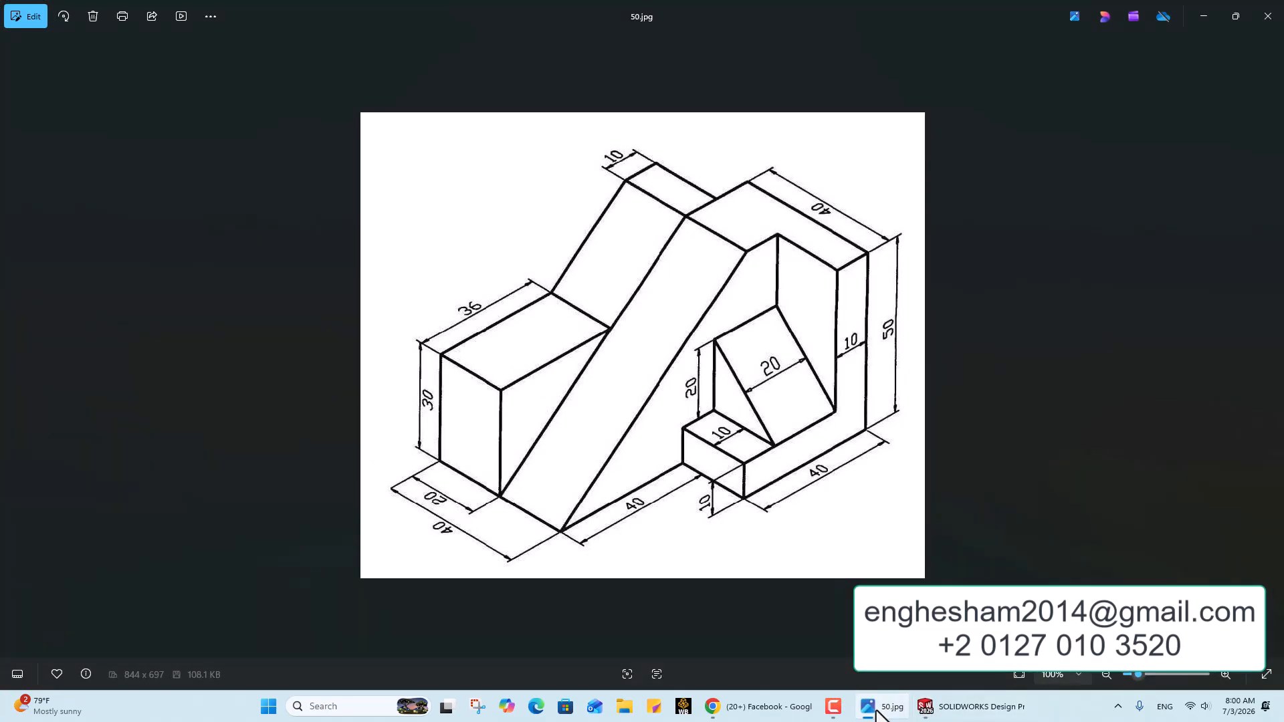
left_click(876, 712)
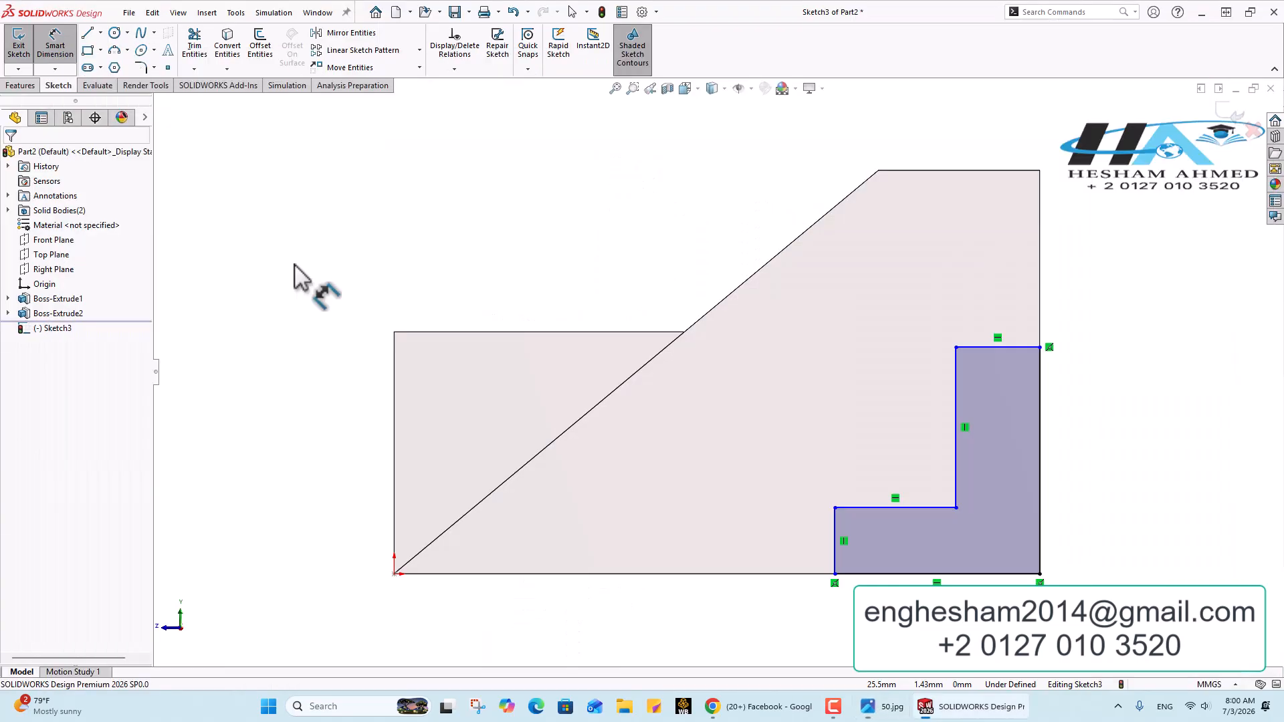
left_click(1001, 574)
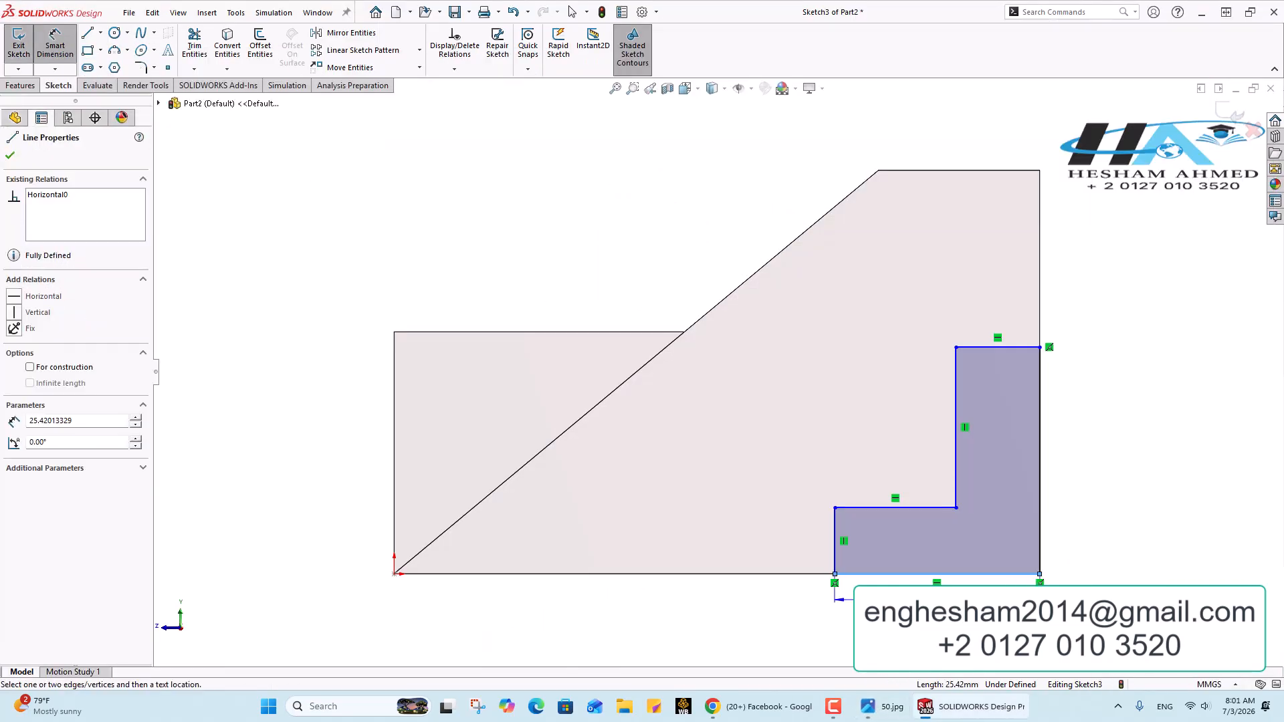
left_click(1012, 600)
type("25.42013329mm")
key("Return")
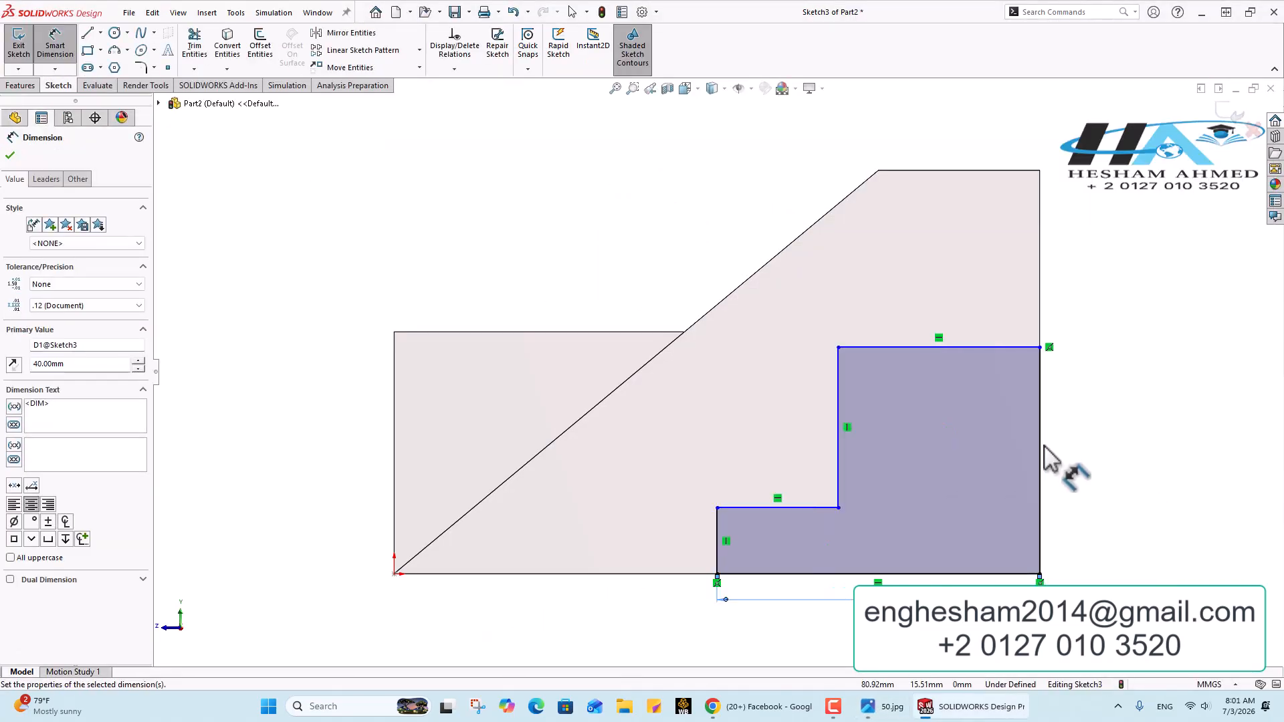
Dimension the L profile's long vertical side to 50 mm, checking the height in the reference drawing.
left_click(1042, 462)
left_click(1081, 465)
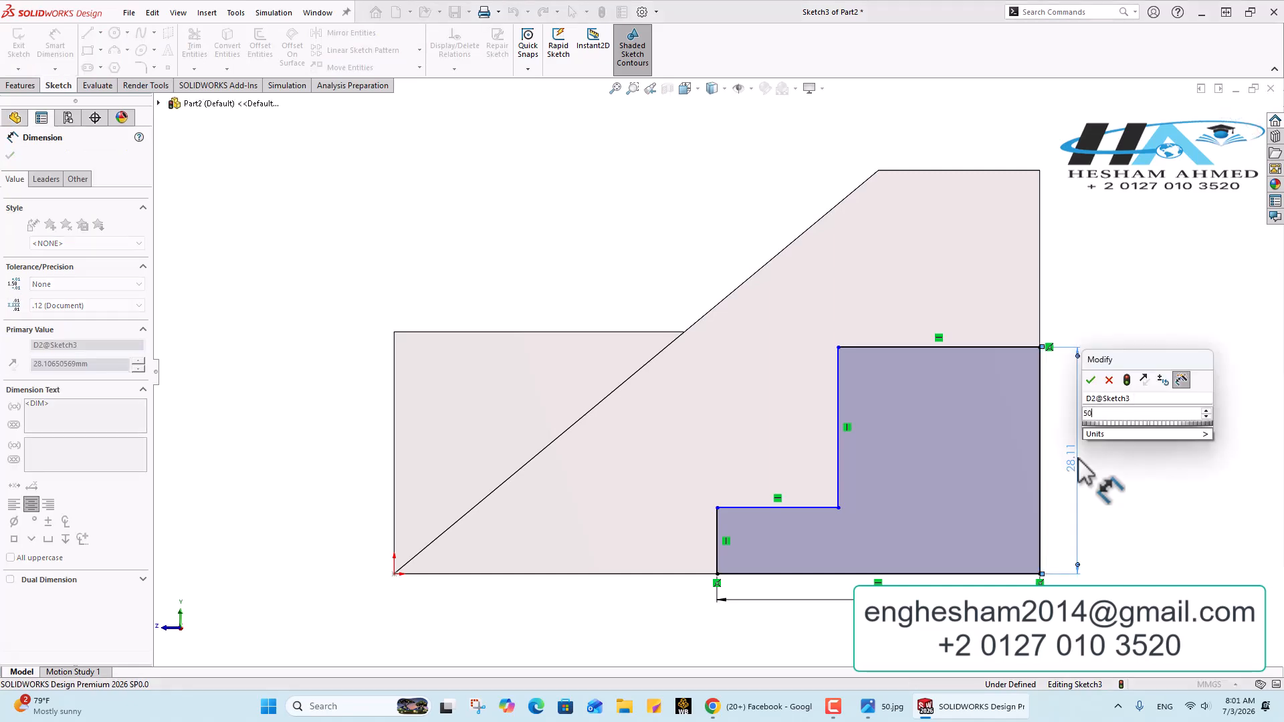
left_click(876, 710)
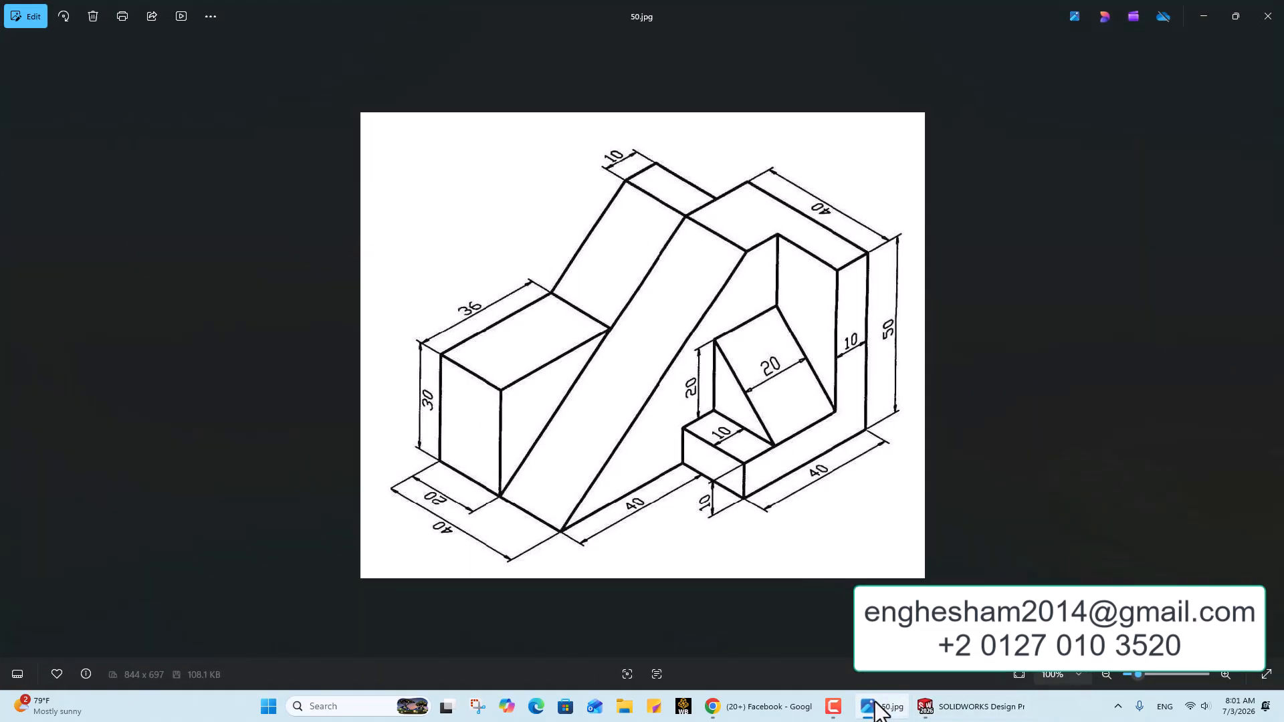
left_click(876, 710)
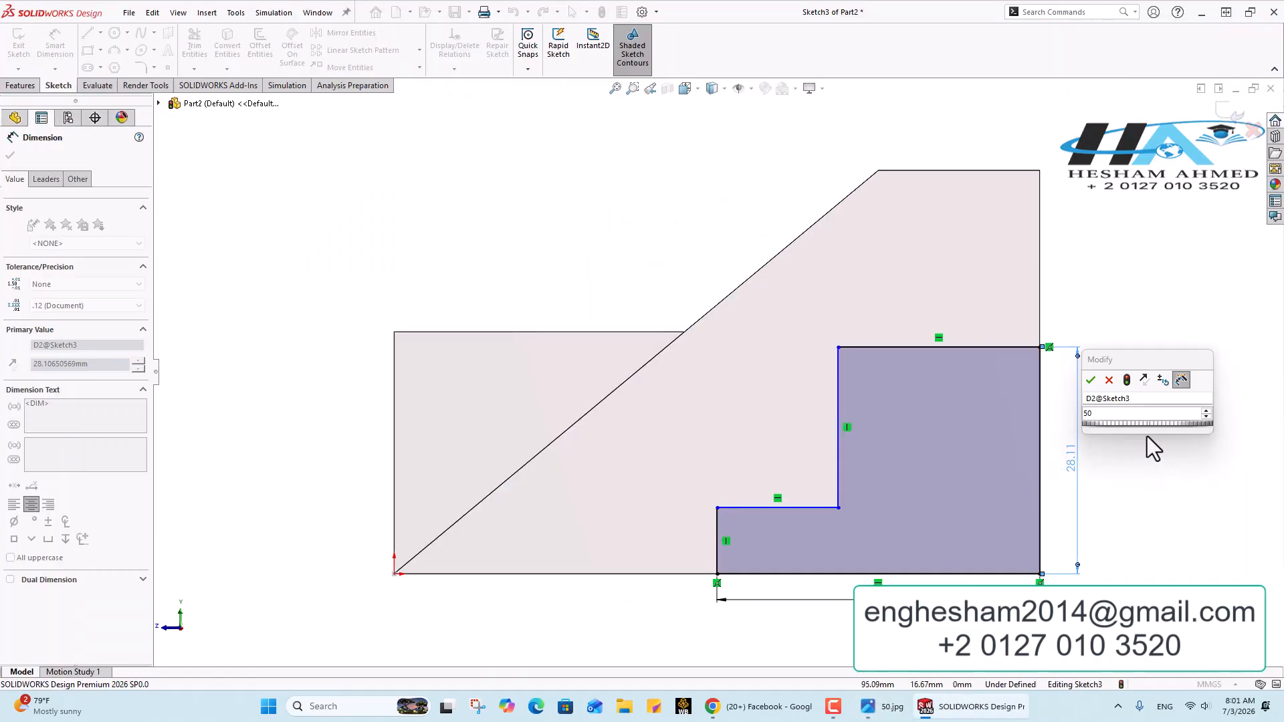
left_click(1095, 382)
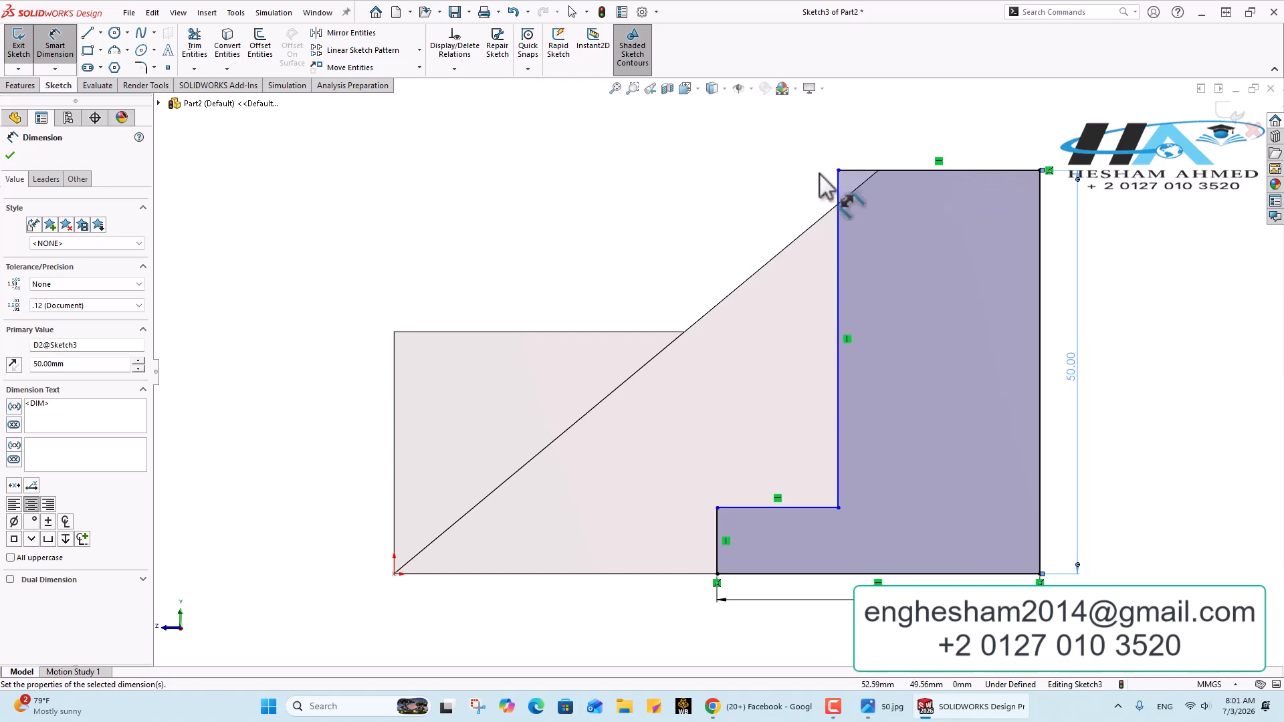
Dimension the L profile's top edge and the short vertical end of its lower leg to 10 mm each.
left_click(859, 171)
left_click(889, 144)
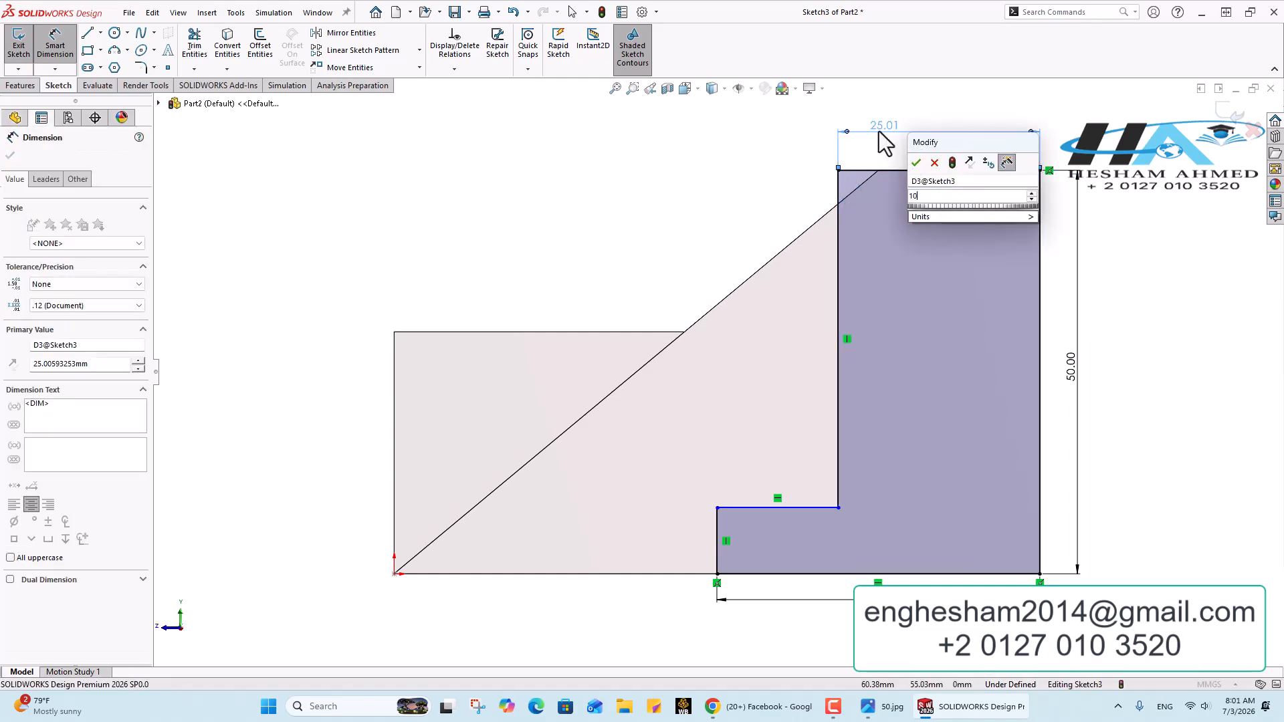
type("10")
key("Return")
left_click(717, 535)
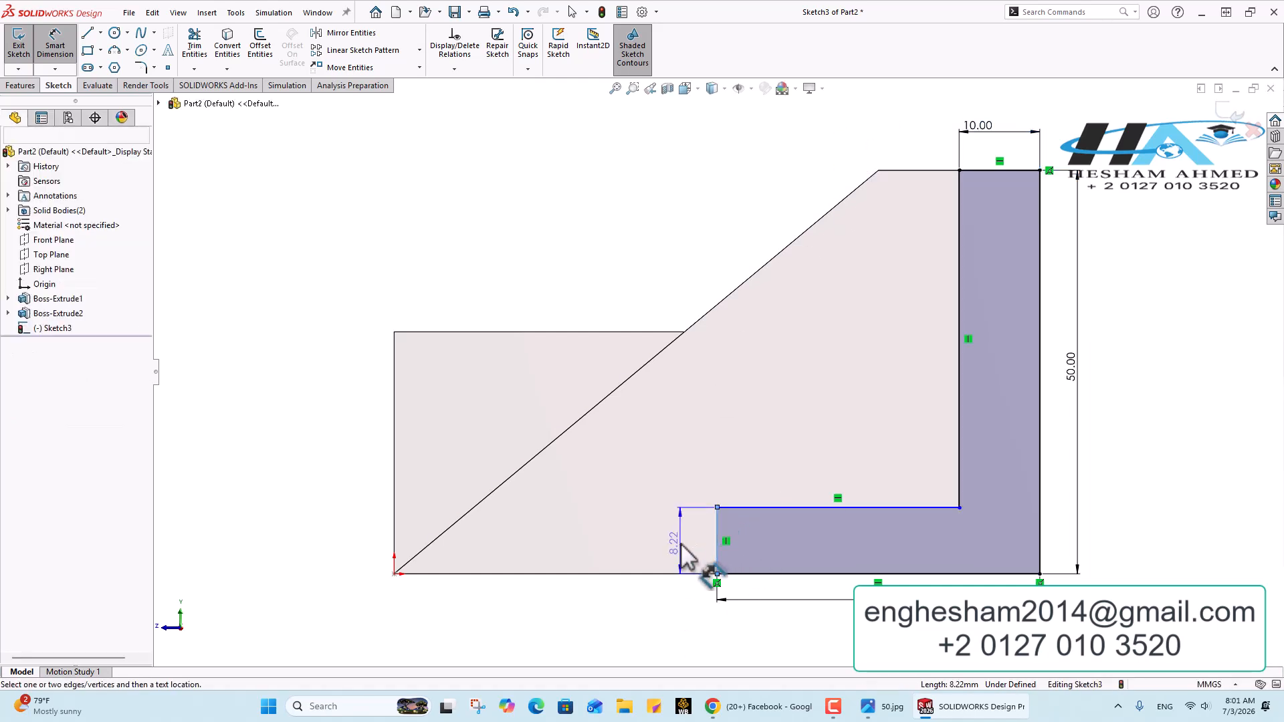
left_click(676, 542)
type("10")
key("Return")
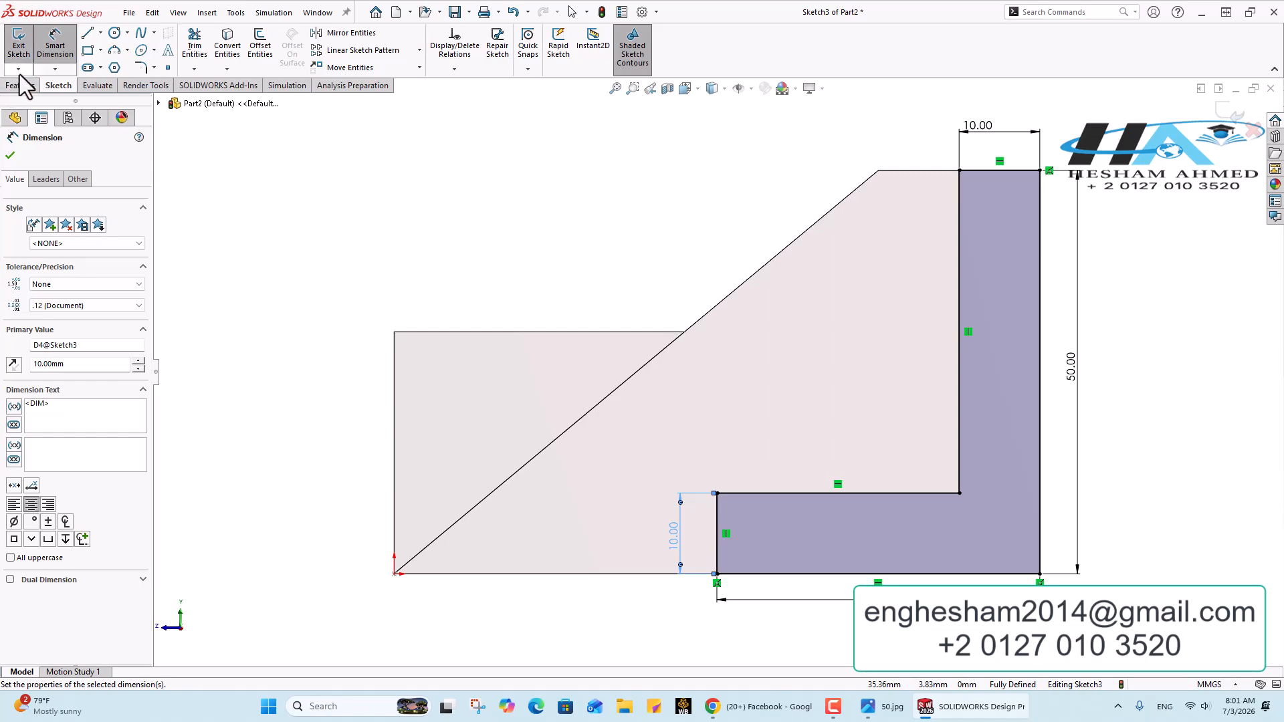
Extrude the L-shaped profile outward 20 mm with Merge result on.
left_click(20, 85)
left_click(21, 52)
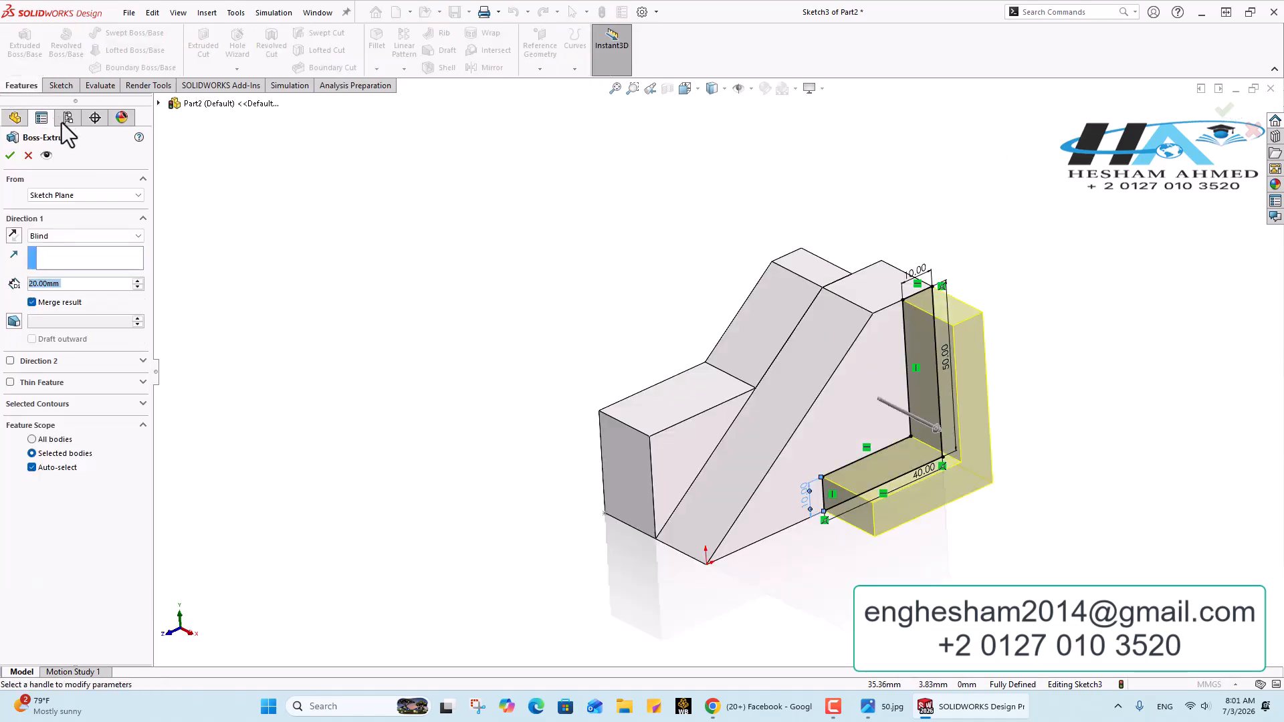
left_click(9, 157)
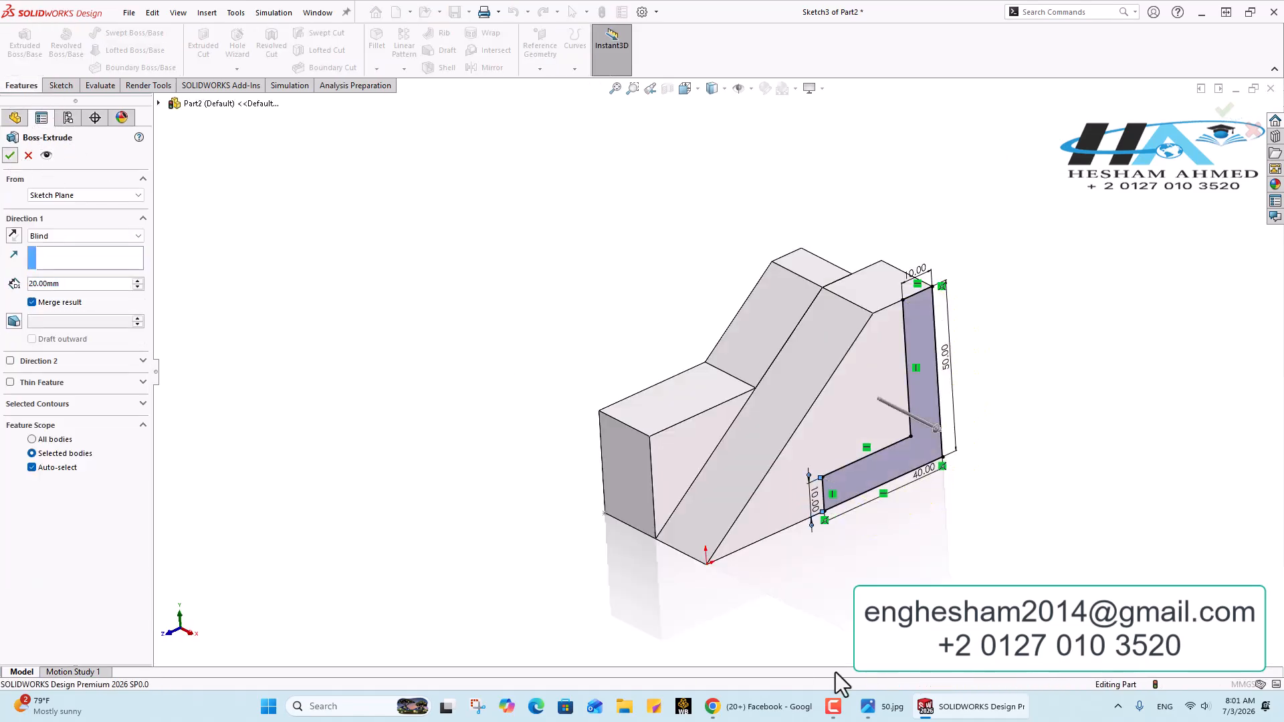
Check the triangular wedge in the reference drawing and open a new sketch on the inner face of the L's upright leg.
left_click(883, 706)
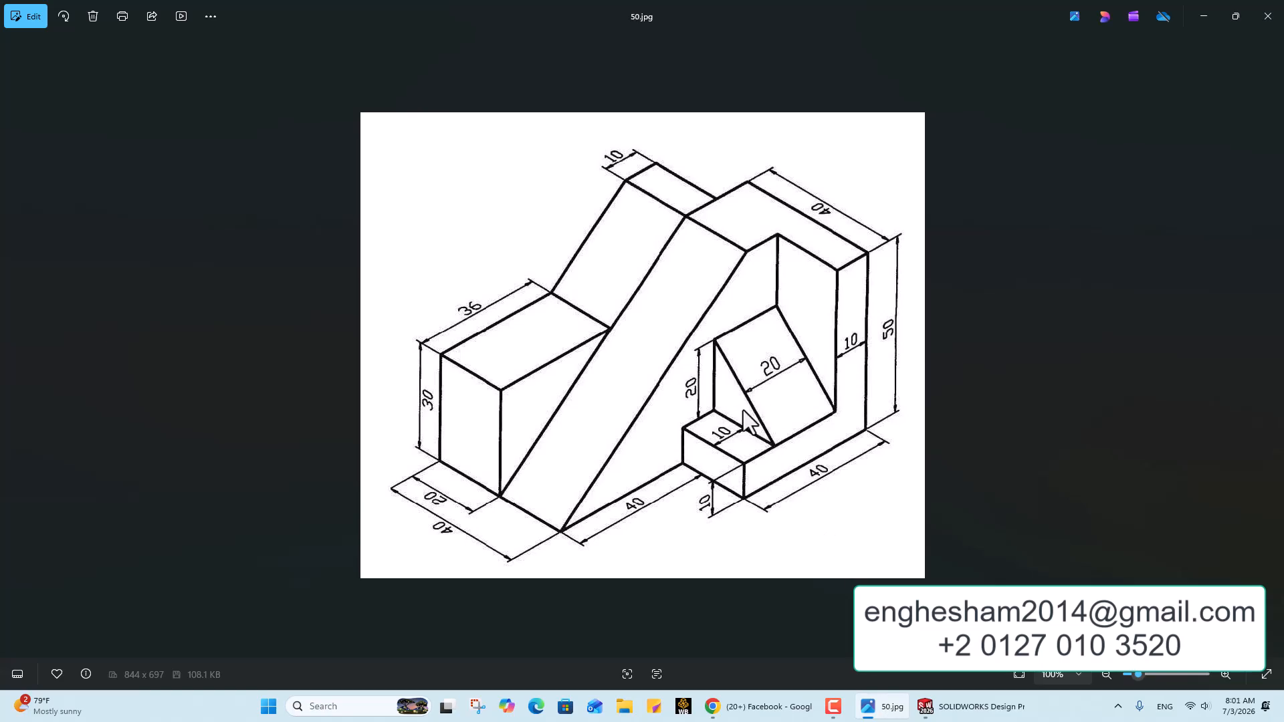
left_click(875, 710)
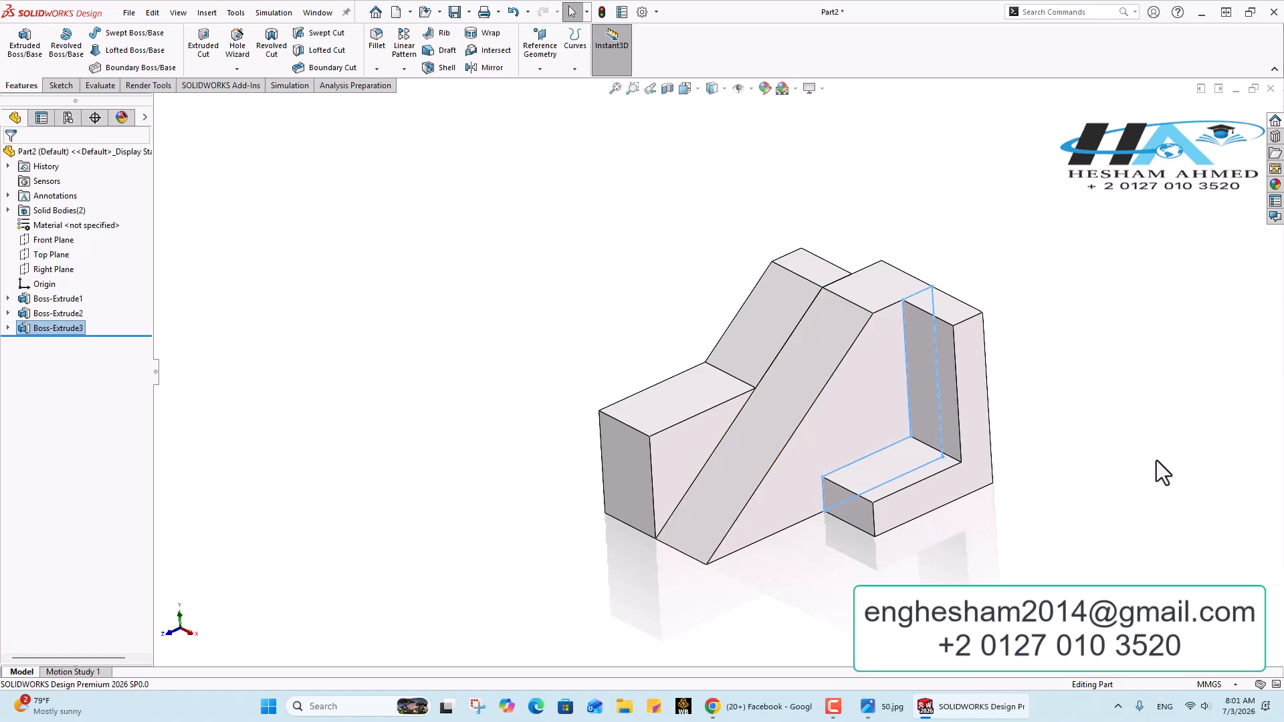
left_click(937, 423)
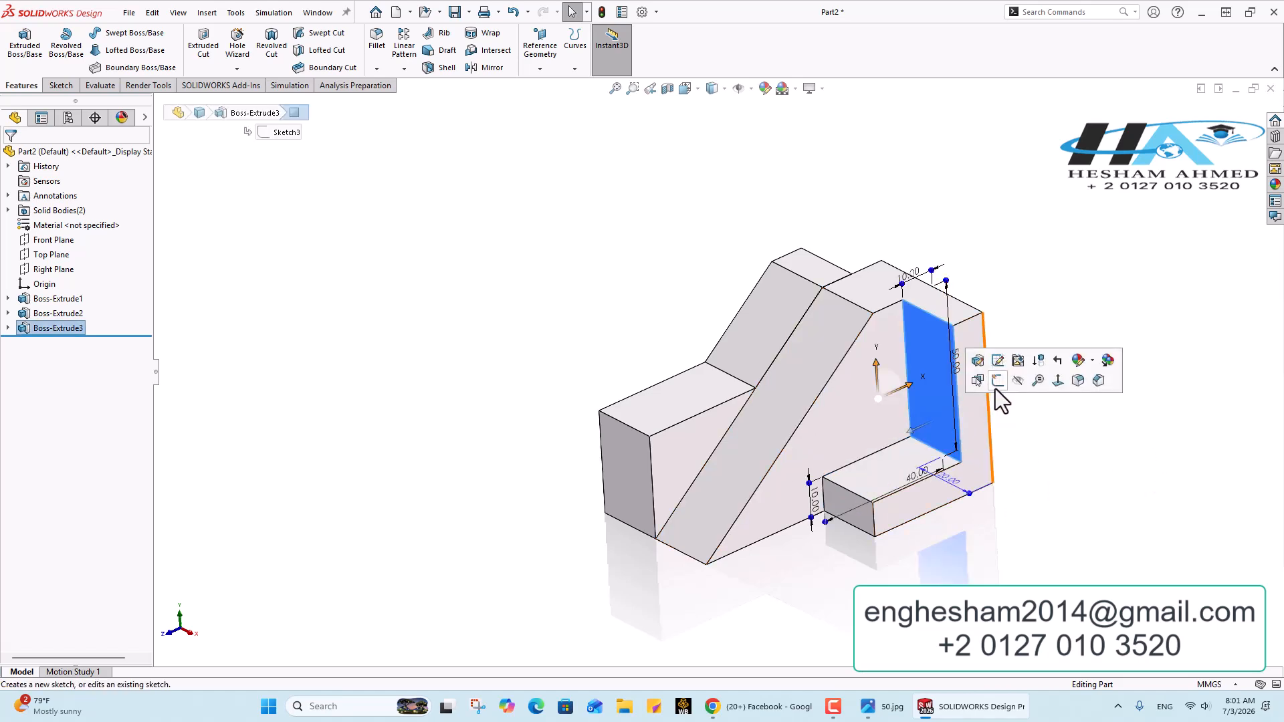
left_click(869, 442)
left_click(870, 709)
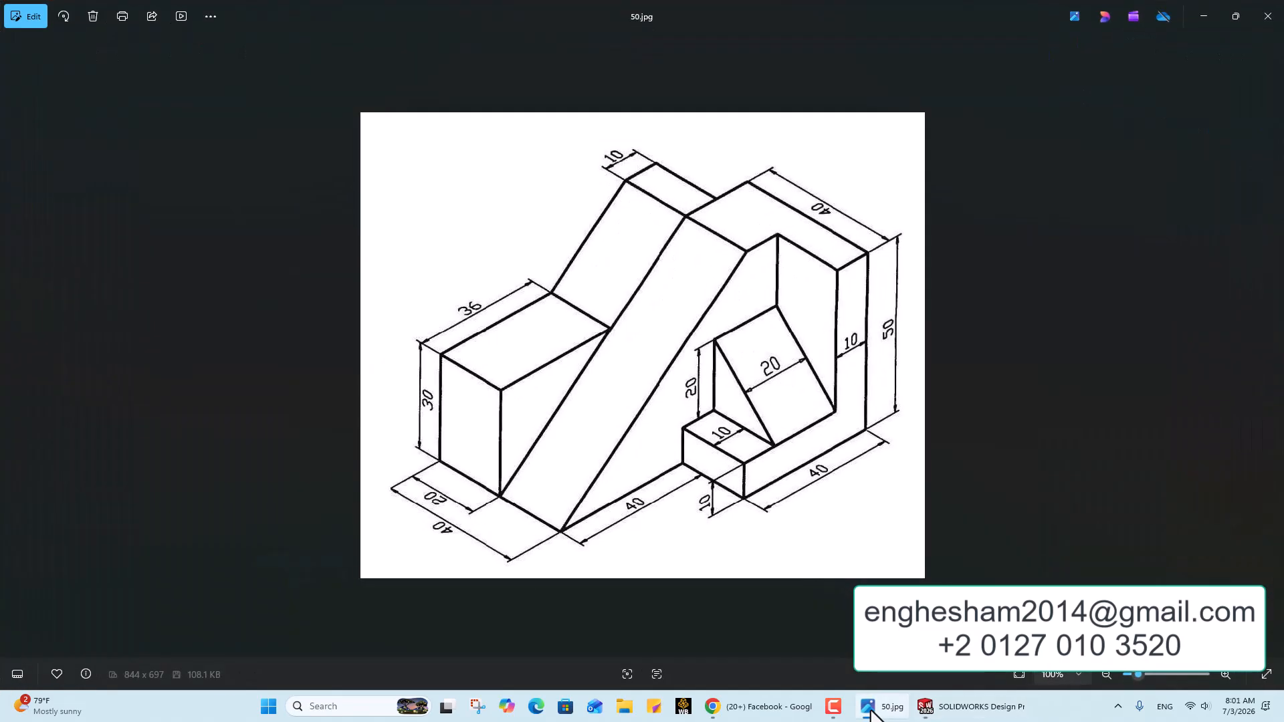
left_click(870, 709)
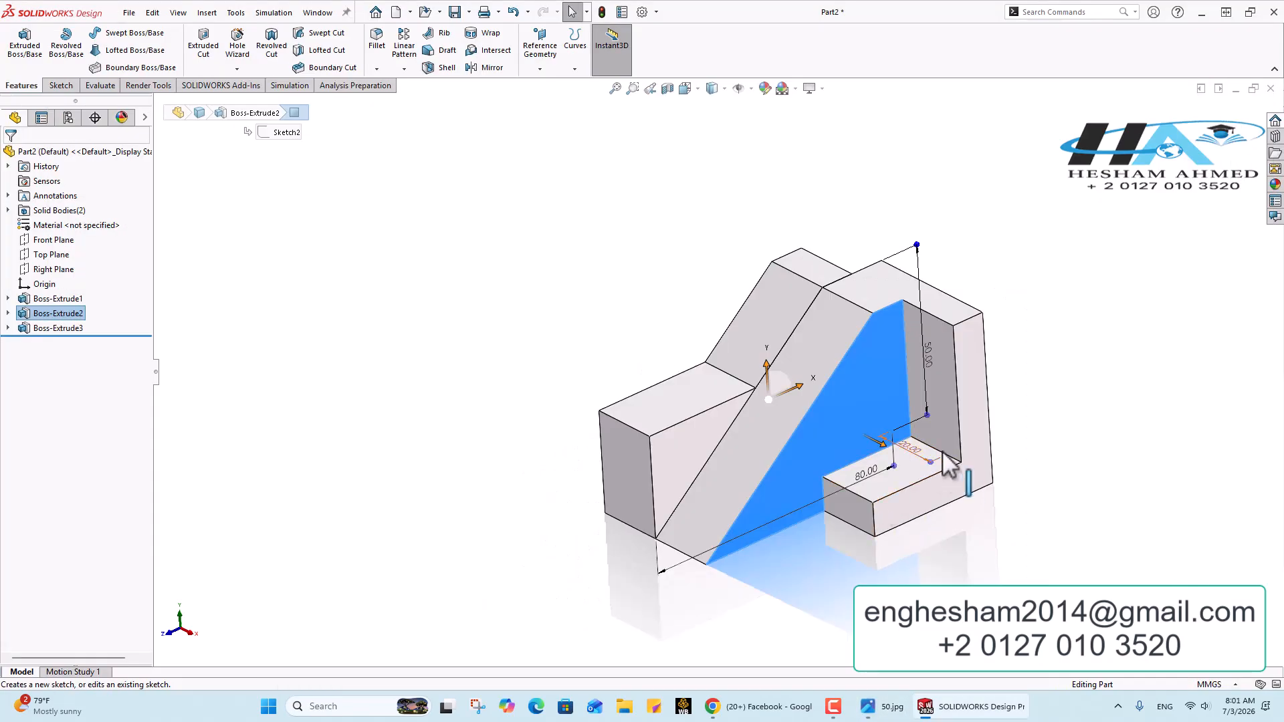
left_click(933, 401)
left_click(1010, 393)
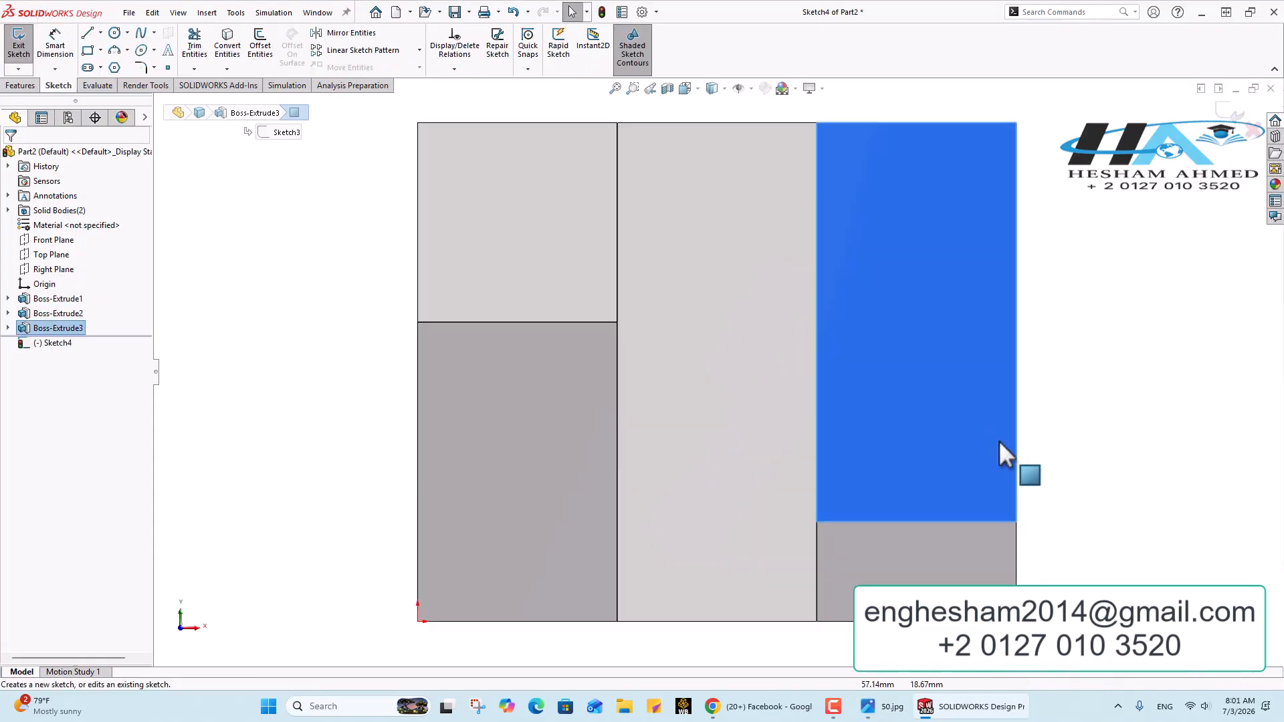
Sketch a closed right triangle about 14 mm high on the upright leg's inner face, with its base spanning the face's lower edge.
left_click(90, 31)
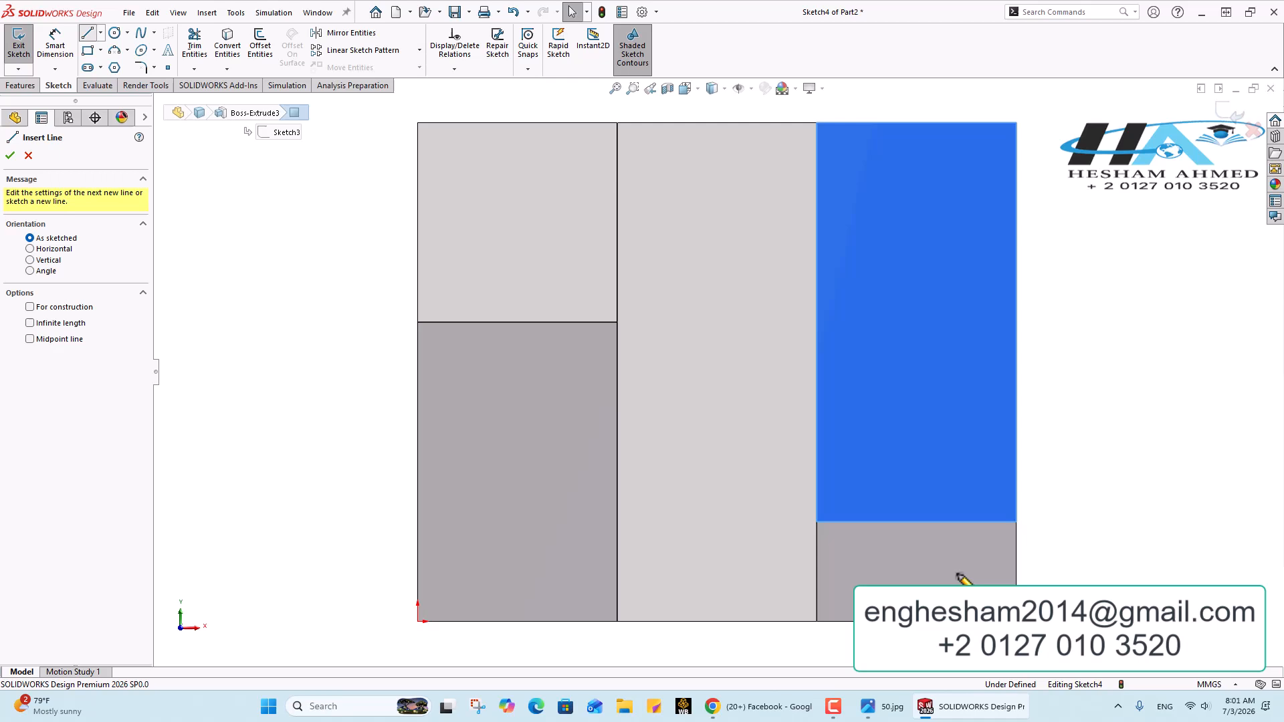
left_click(1017, 523)
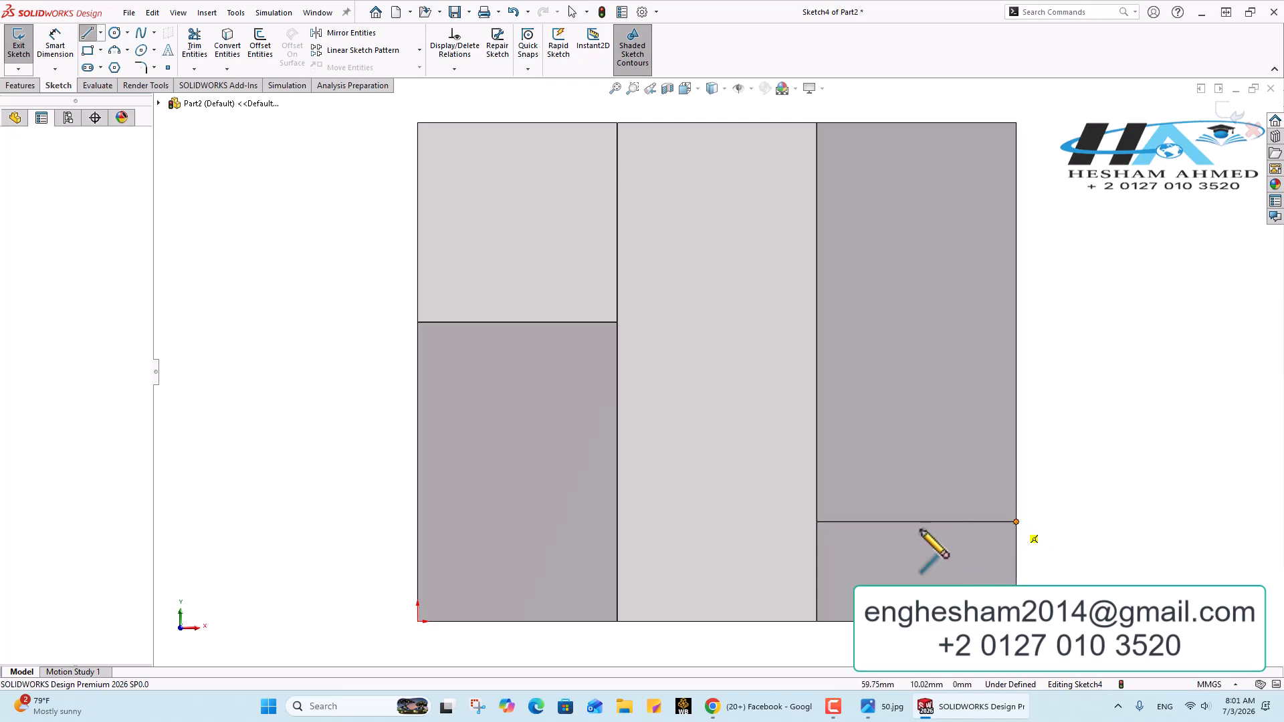
left_click(817, 523)
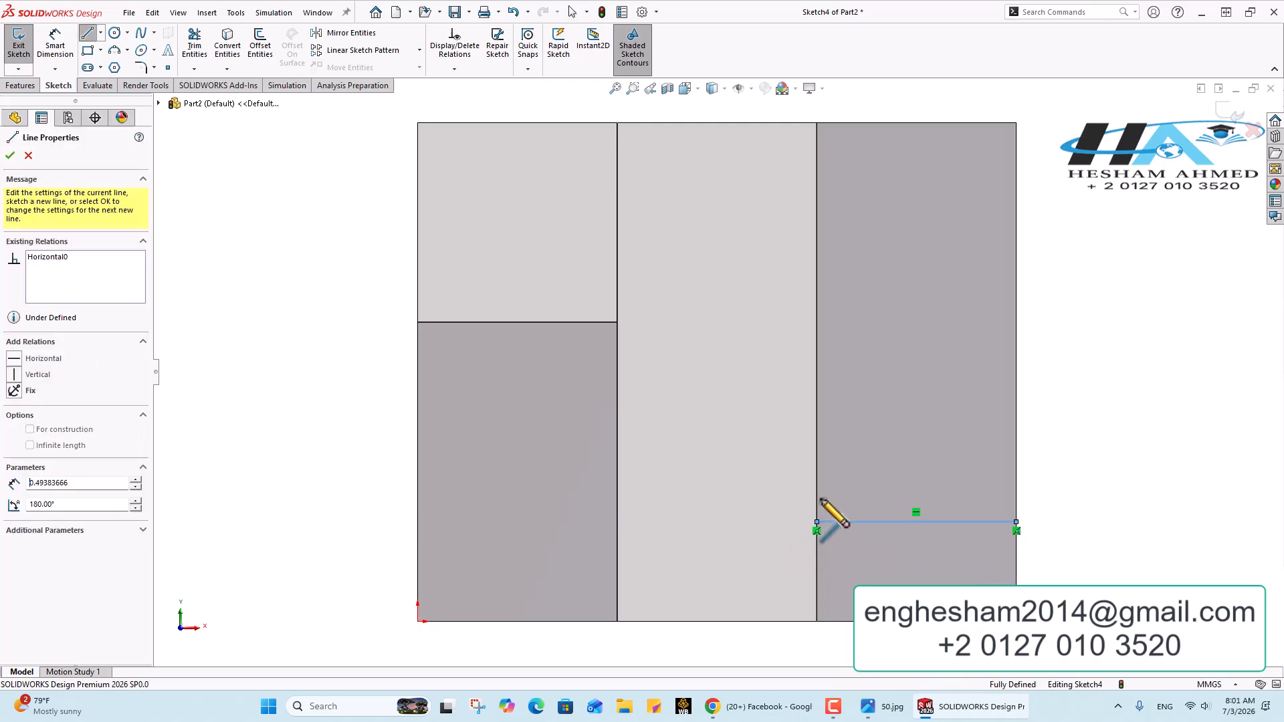
left_click(816, 379)
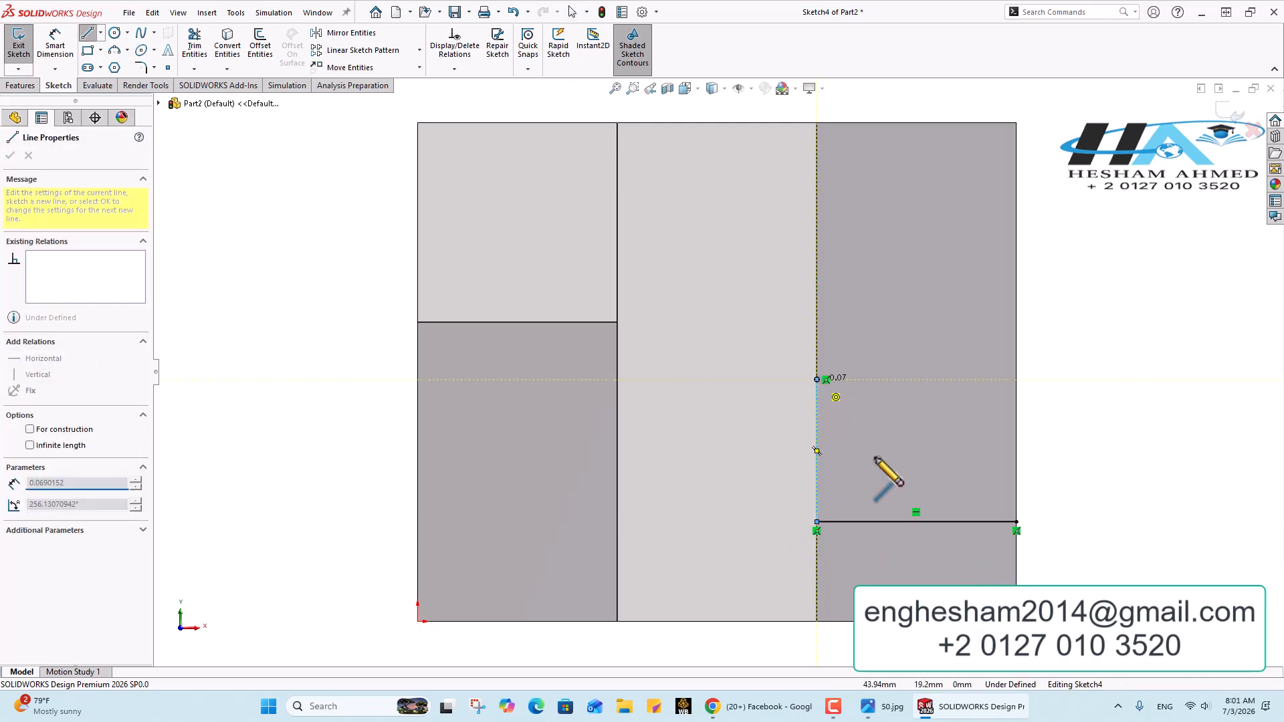
left_click(1017, 522)
Check the wedge height in the reference drawing and dimension the triangle's vertical side to 20 mm.
left_click(889, 707)
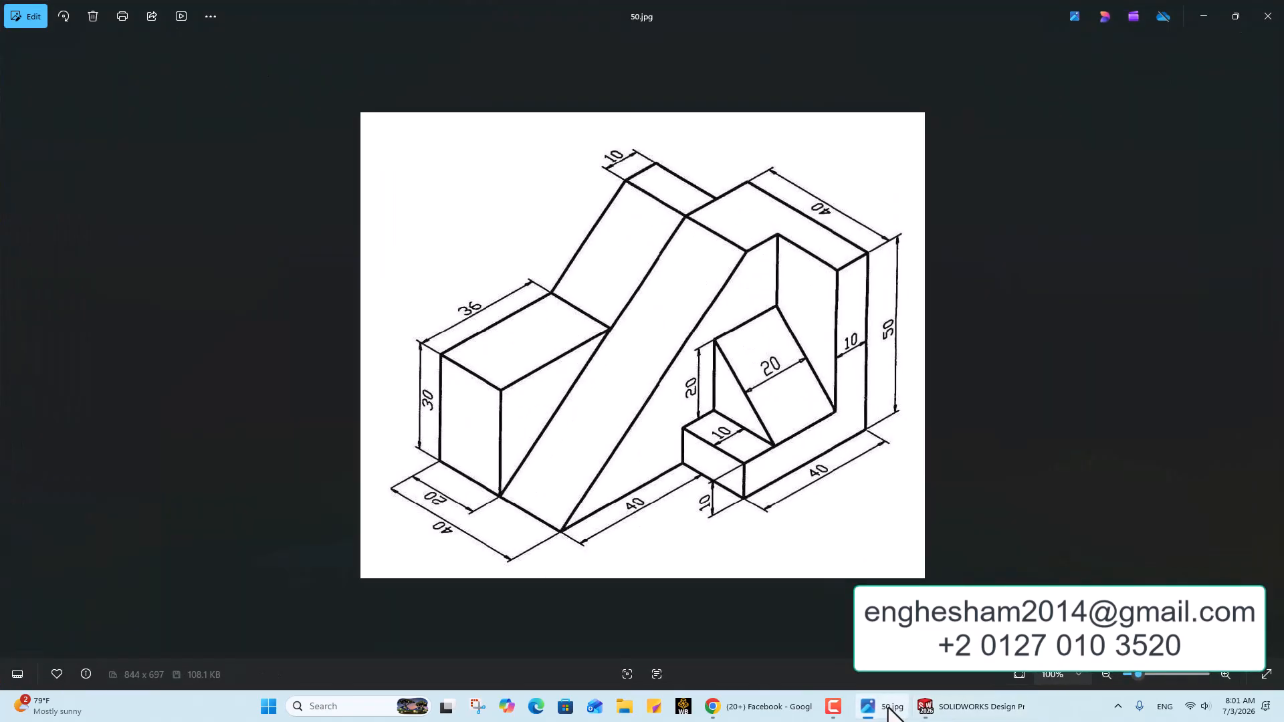
left_click(889, 709)
left_click(55, 43)
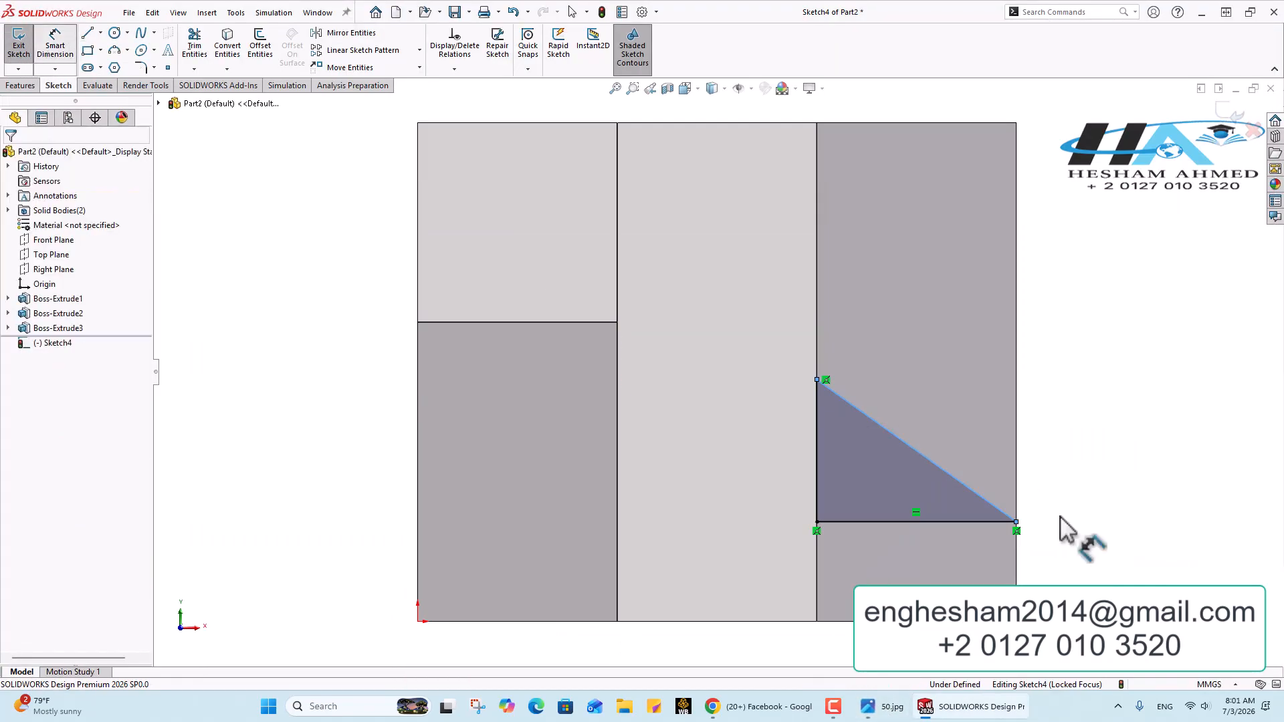
left_click(816, 467)
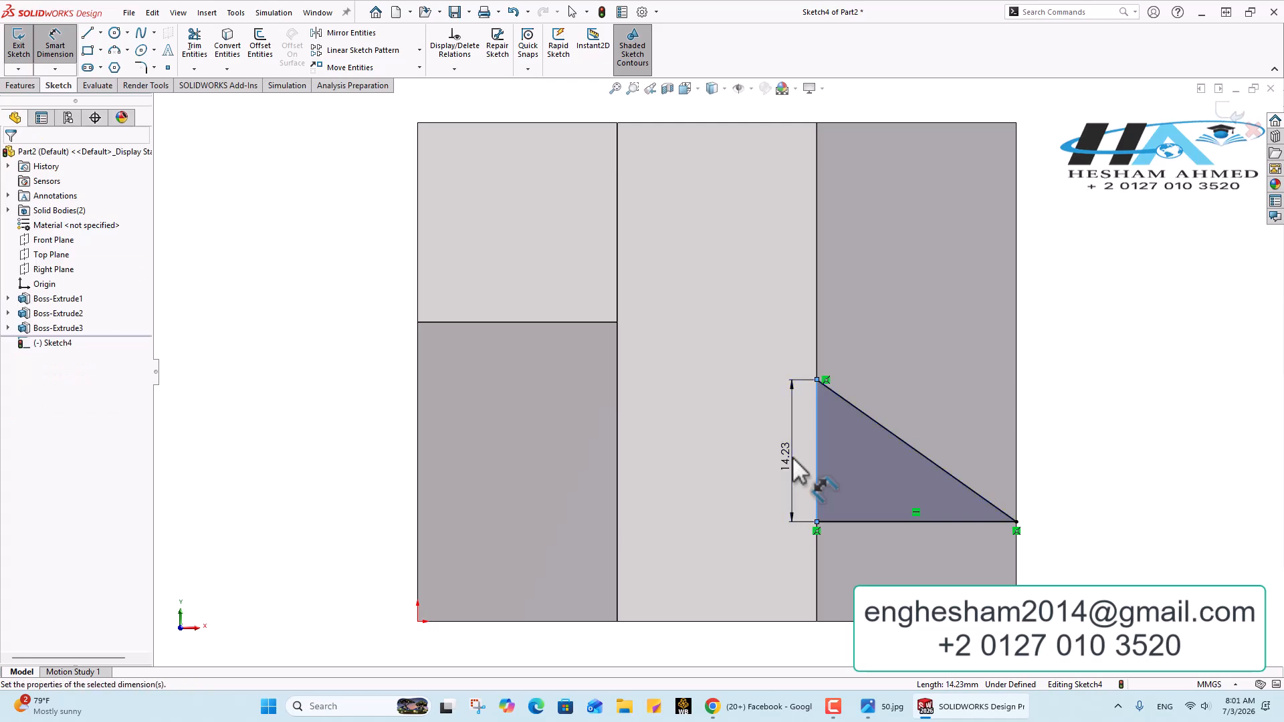
left_click(792, 457)
type("20")
key("Return")
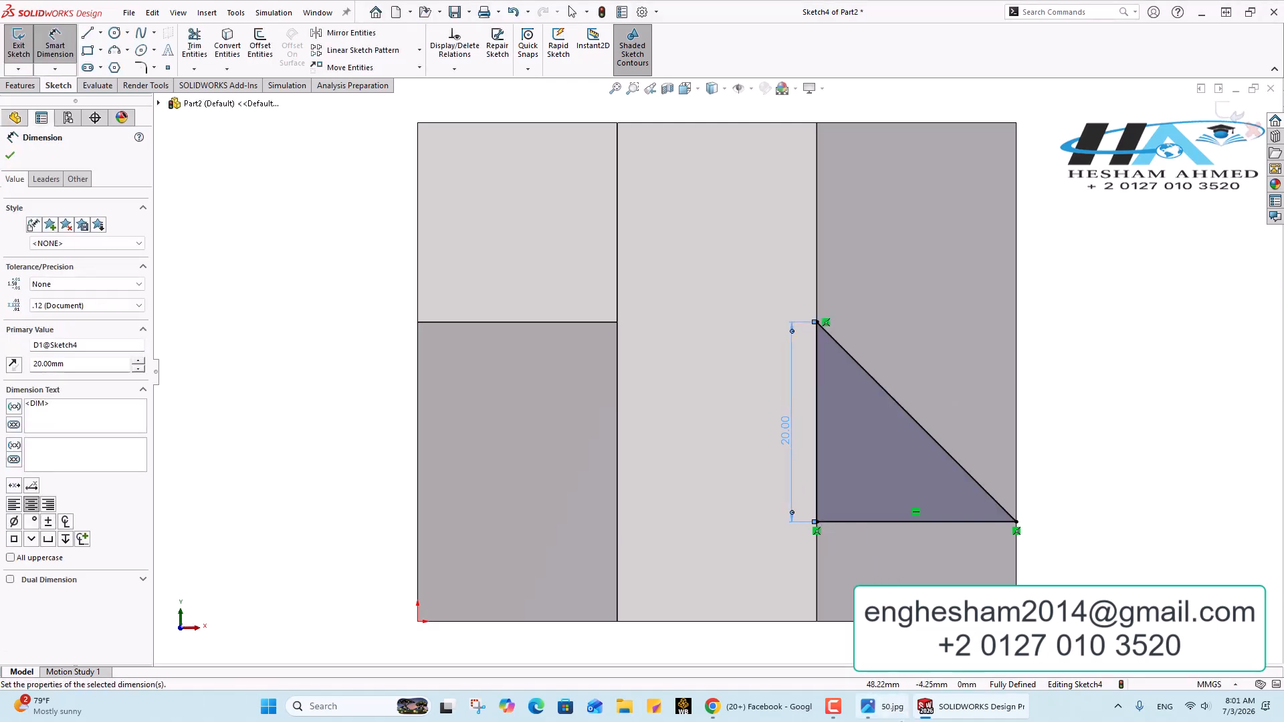
Extrude the triangular wedge profile 20 mm from the upright leg over the bracket's lower leg with Merge result on.
left_click(19, 86)
left_click(24, 43)
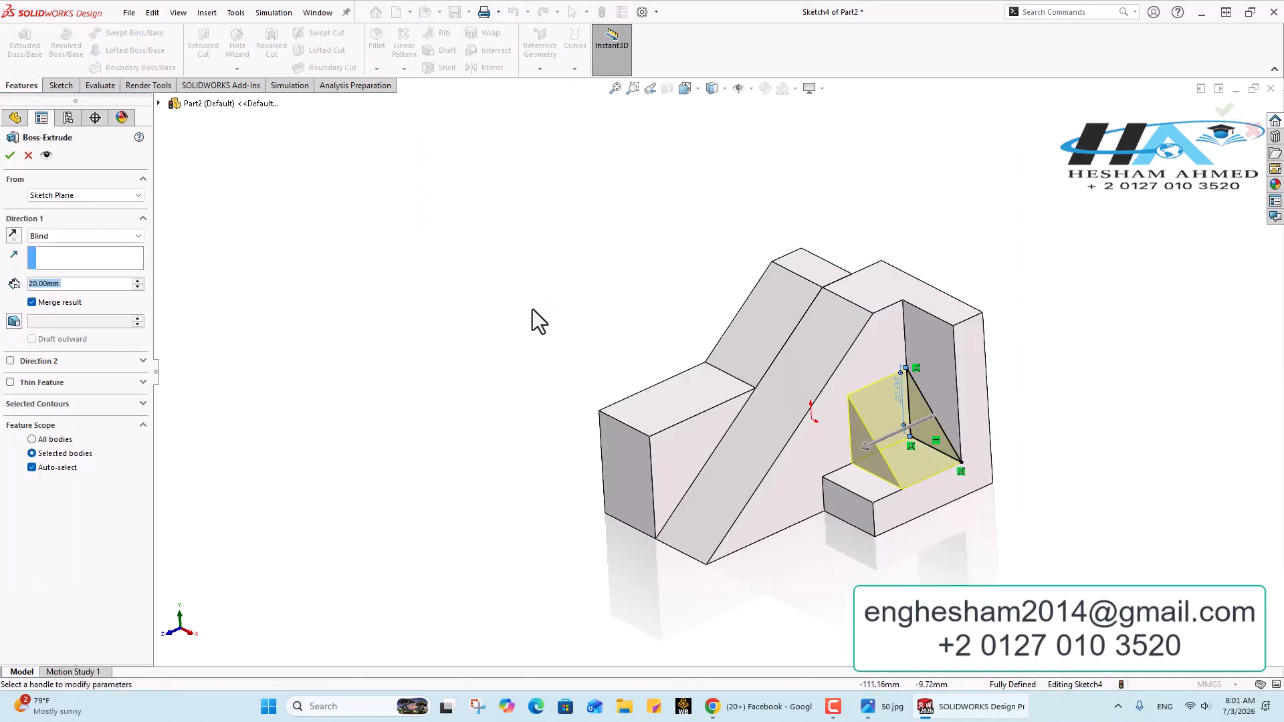
left_click(10, 155)
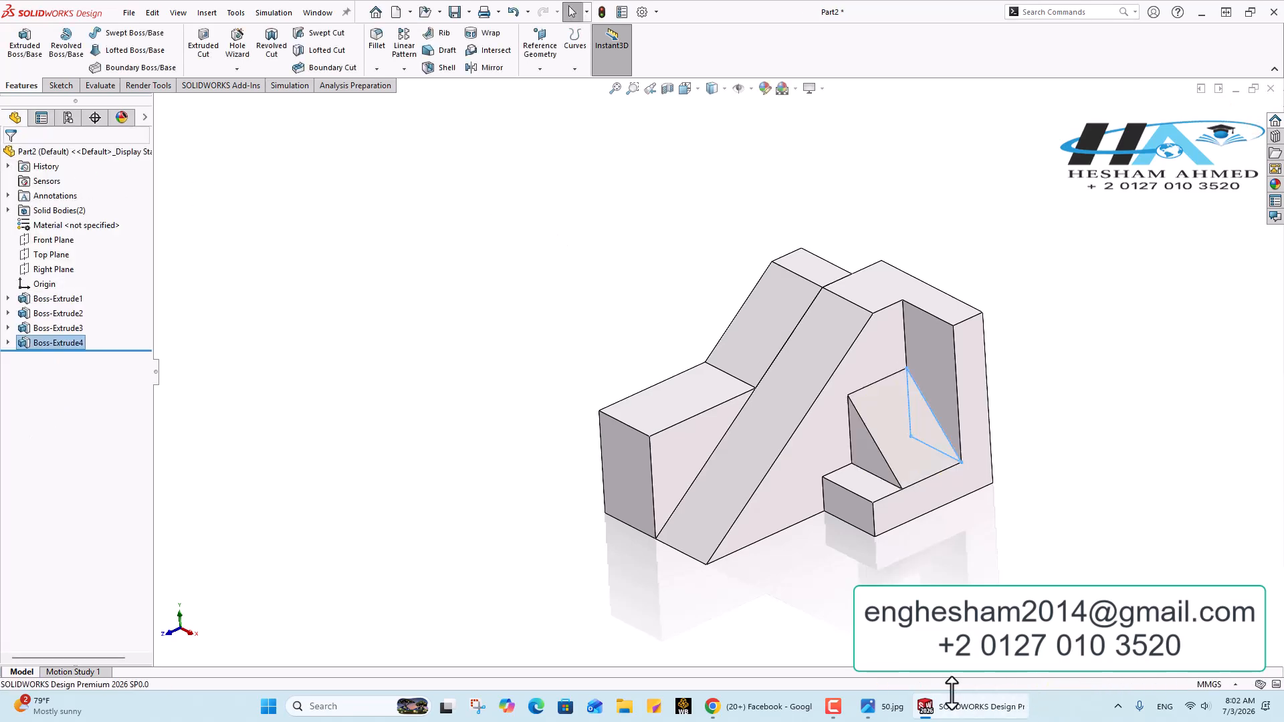
left_click(1078, 556)
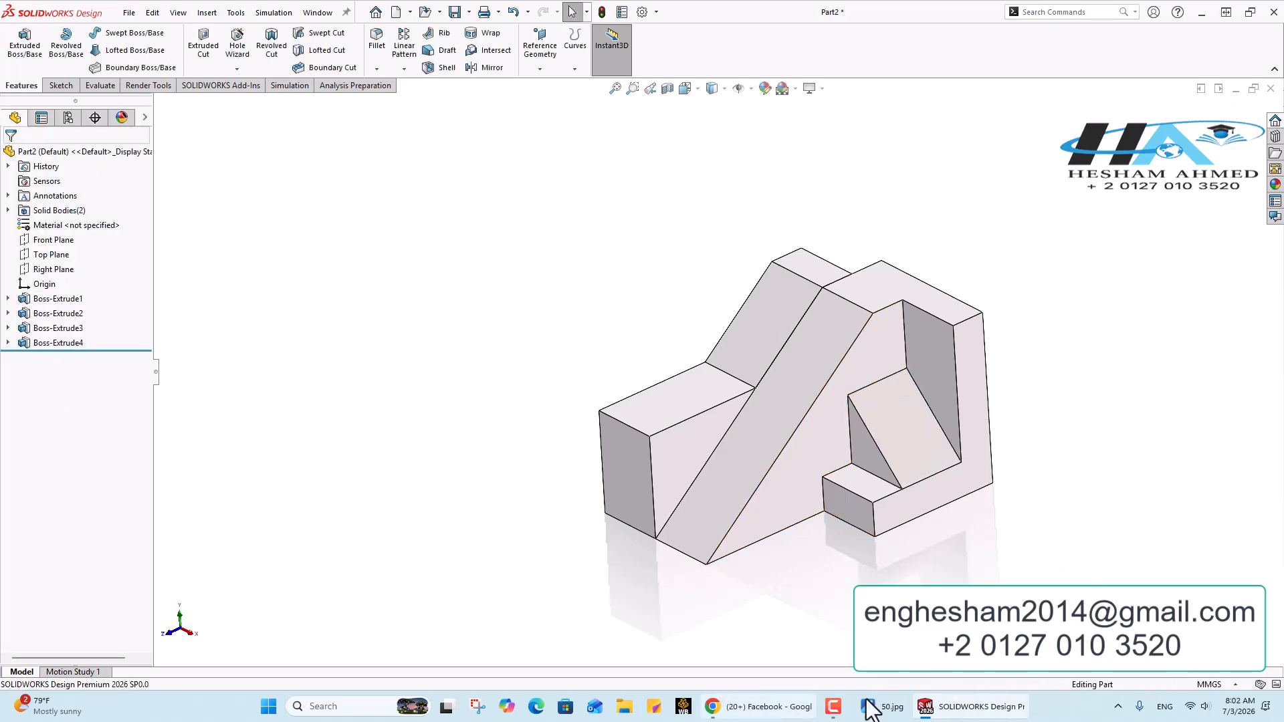
Compare the modelled part with the 50.jpg reference drawing and review the L-shaped bracket's extrusion settings.
key("alt+Tab")
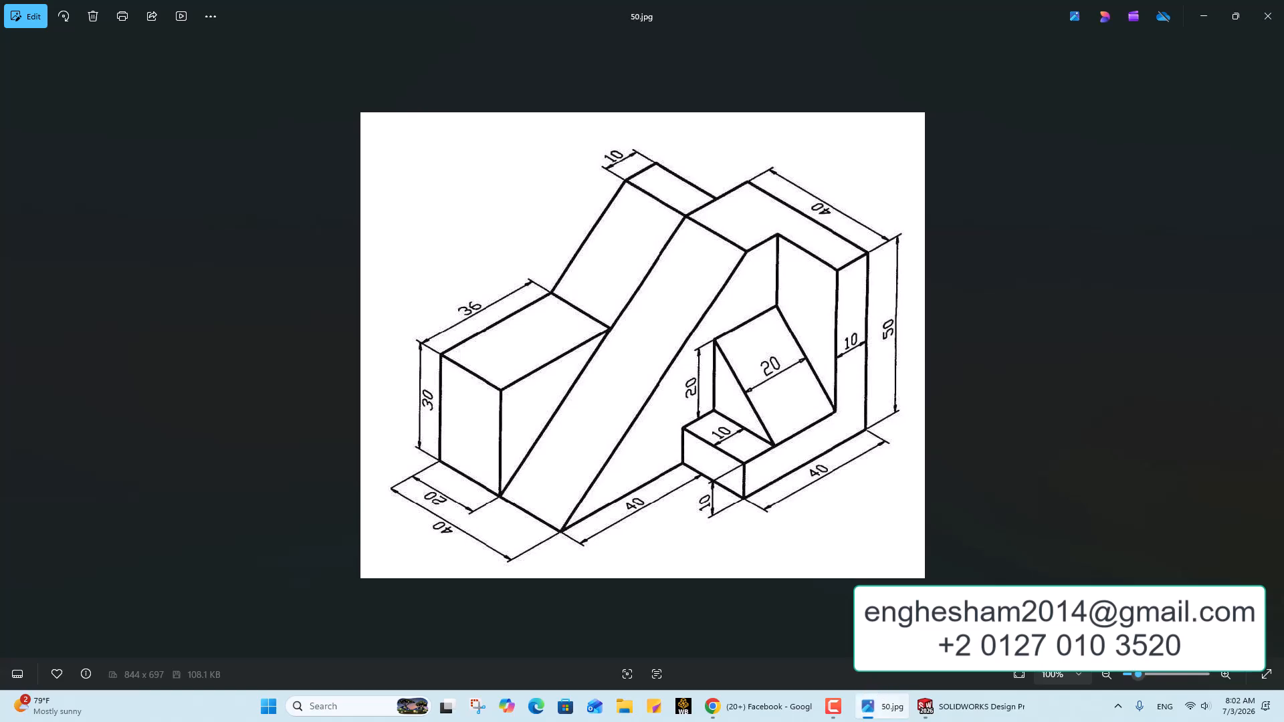
key("alt+Tab")
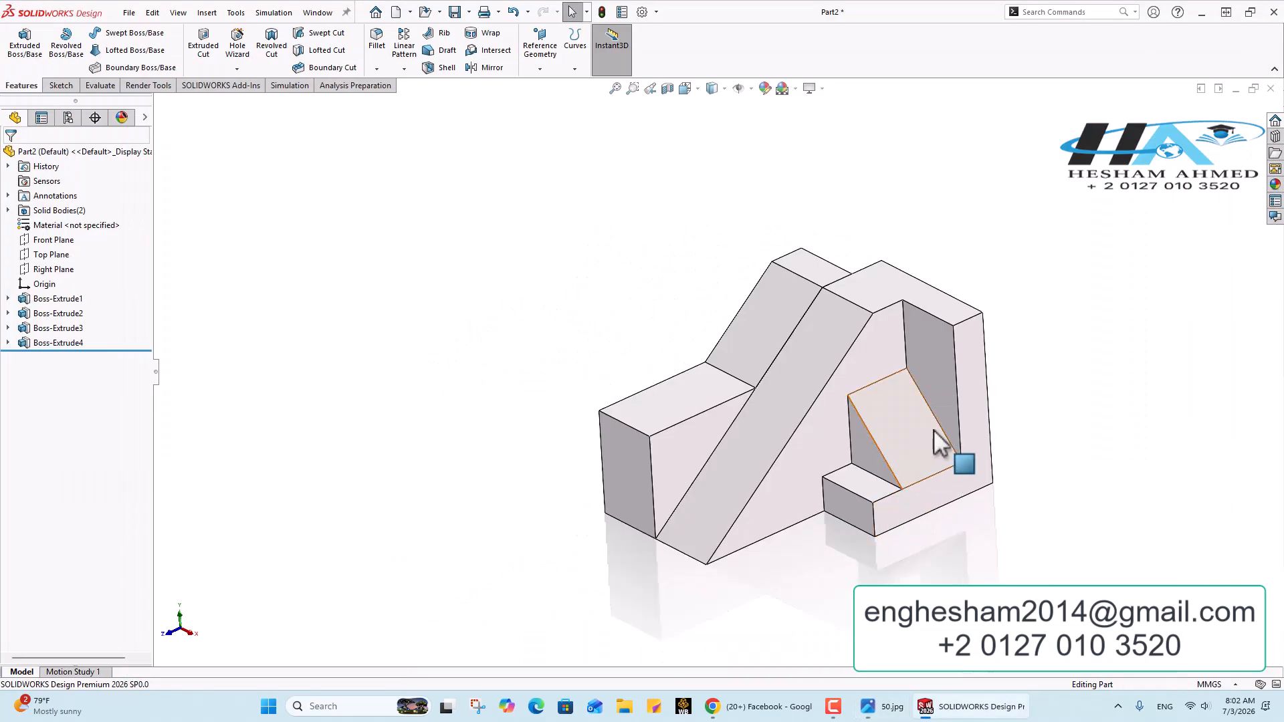
left_click(46, 326)
left_click(59, 291)
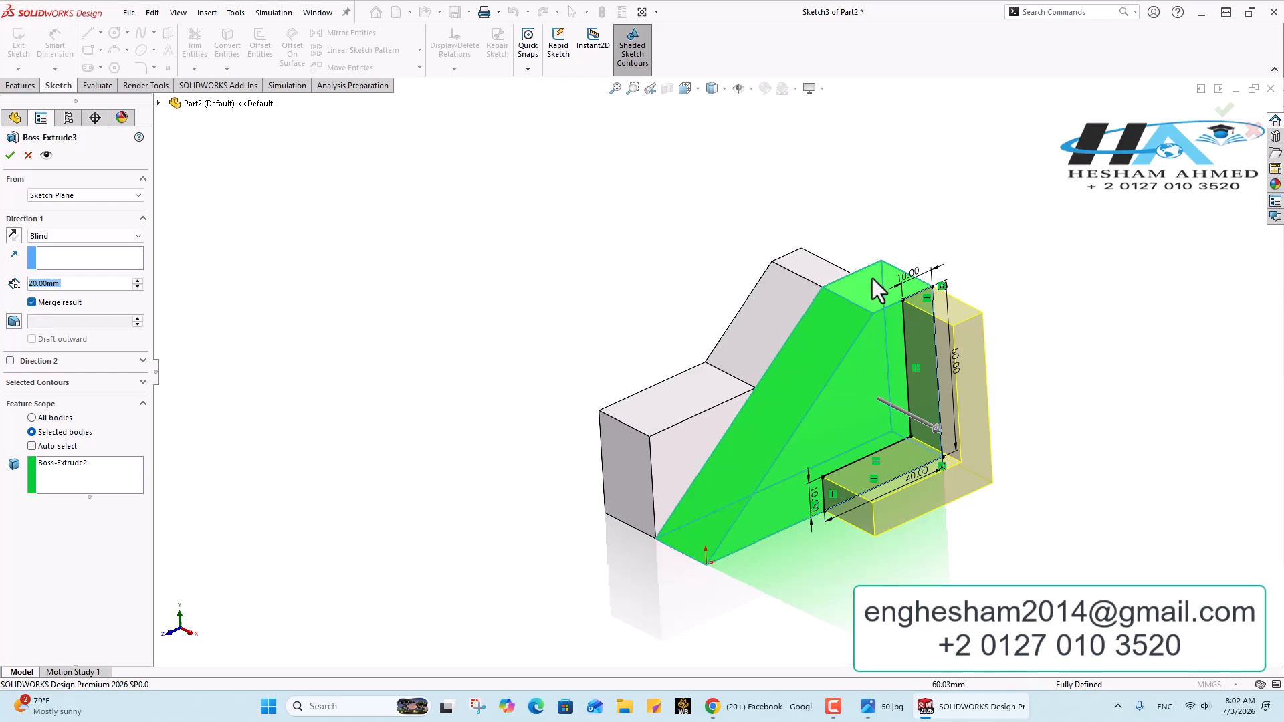
left_click(28, 155)
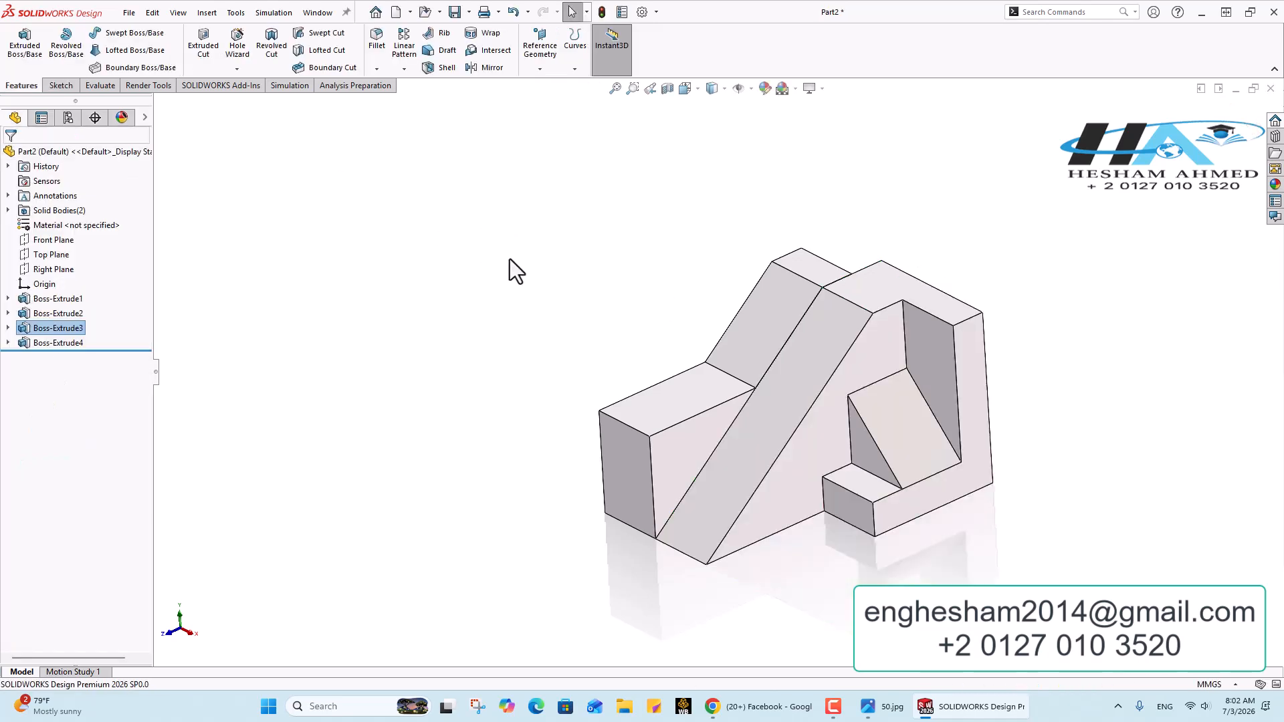
Assign Copper as the part's material and evaluate its mass properties.
right_click(36, 223)
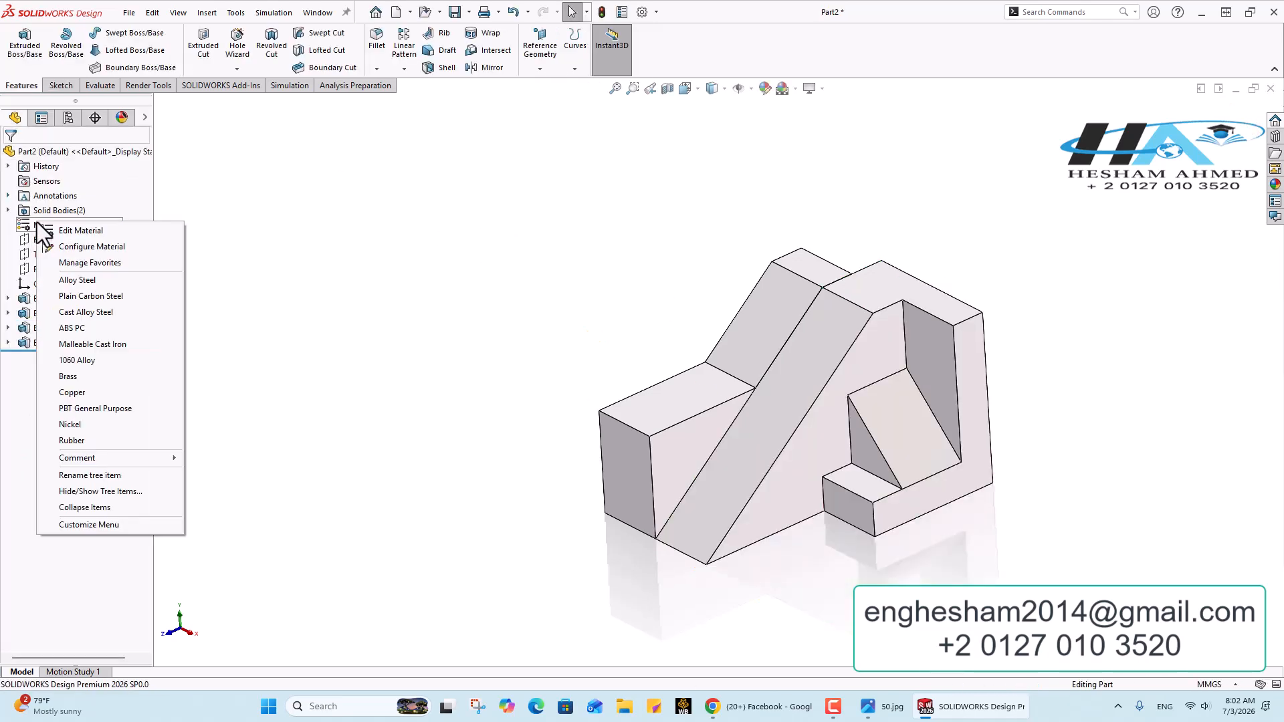
left_click(84, 395)
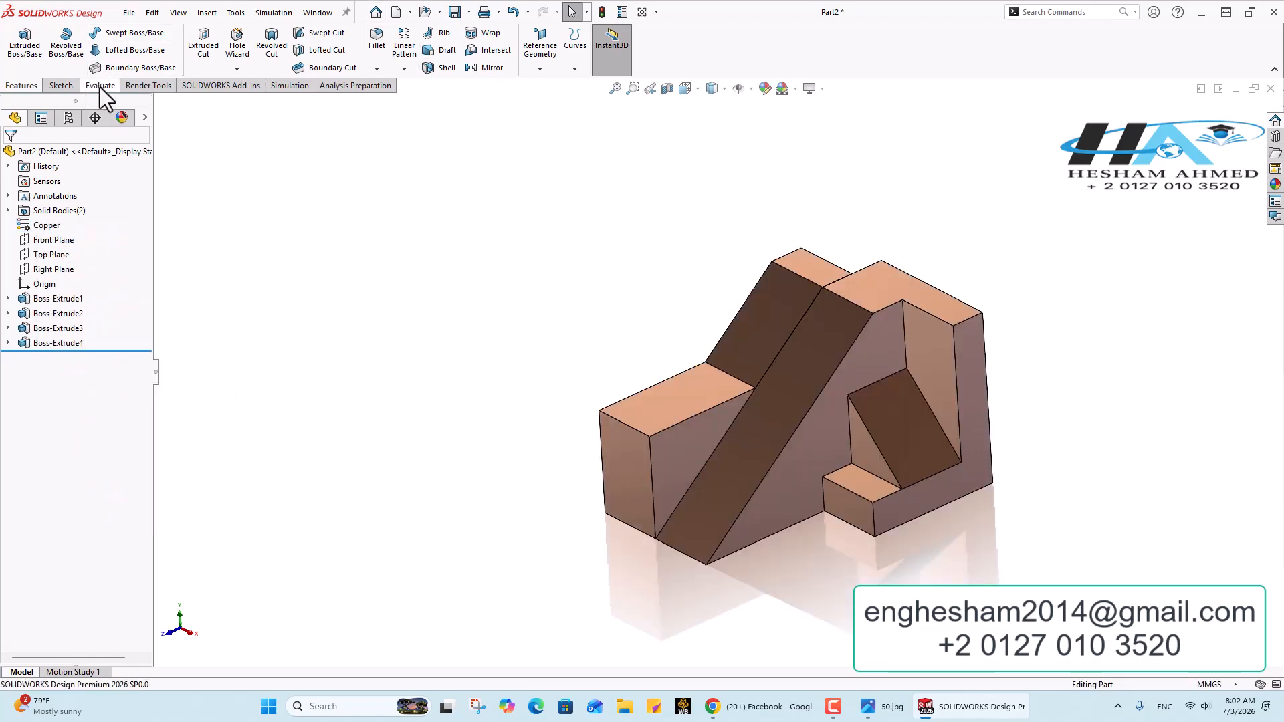
left_click(101, 85)
left_click(106, 45)
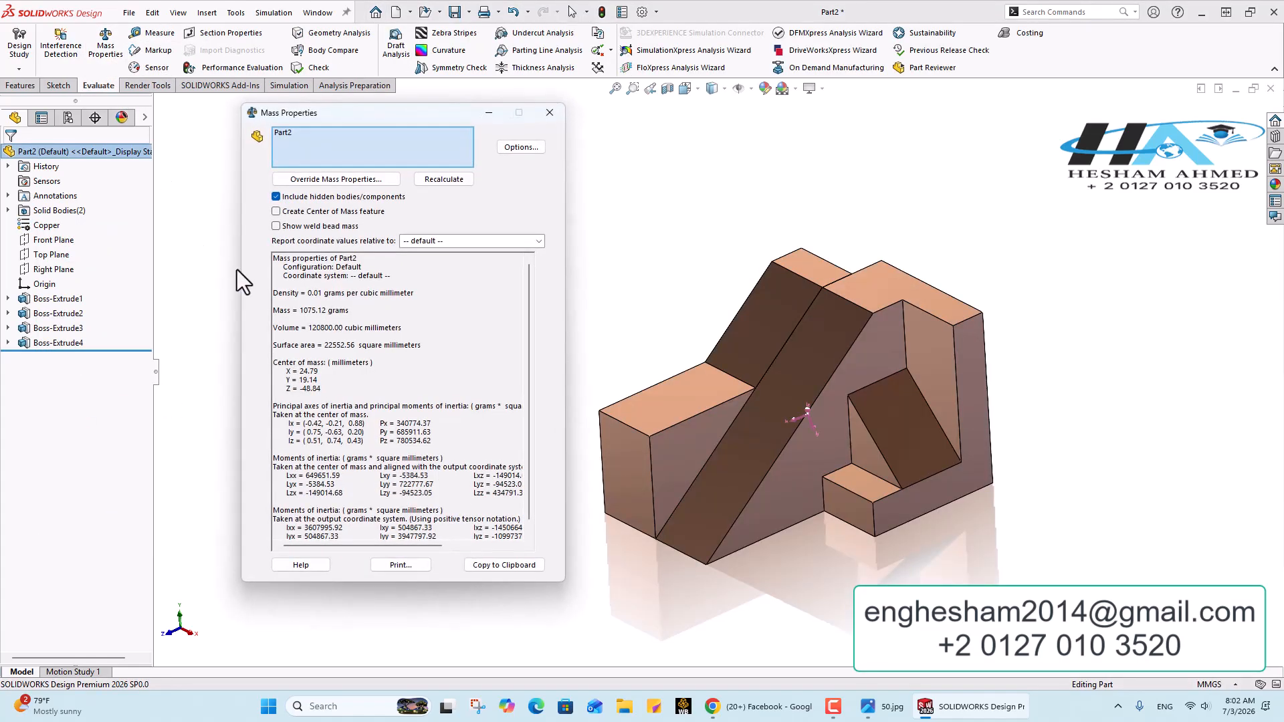
left_click(549, 113)
Zoom in on the finished copper part and switch to Chrome to show the Learn SolidWorks Arabic Facebook page.
scroll(836, 383, "down", 3)
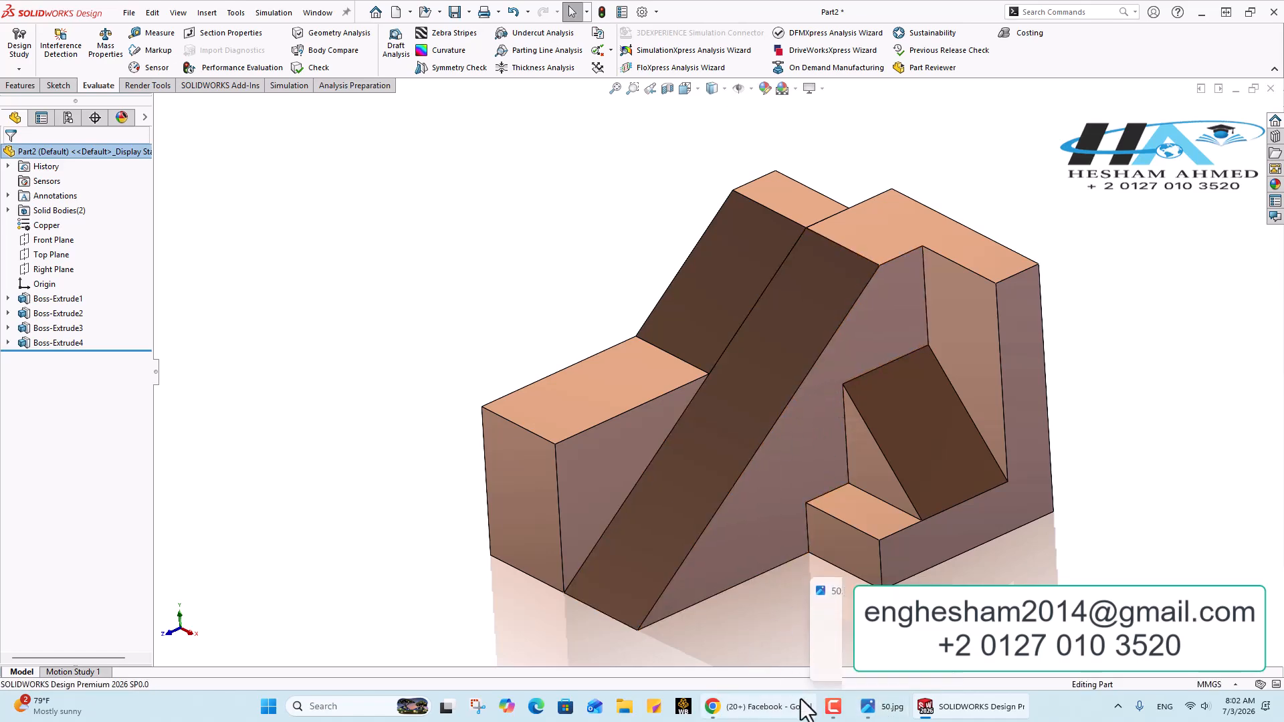
left_click(772, 709)
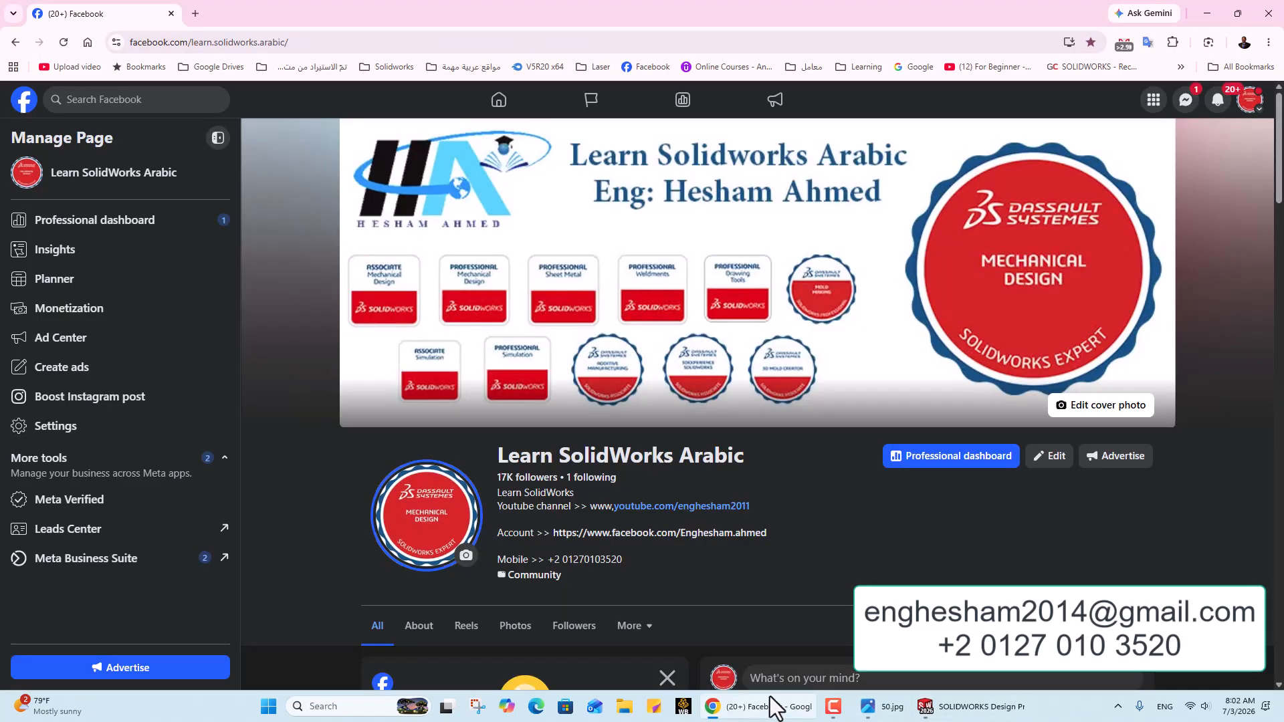